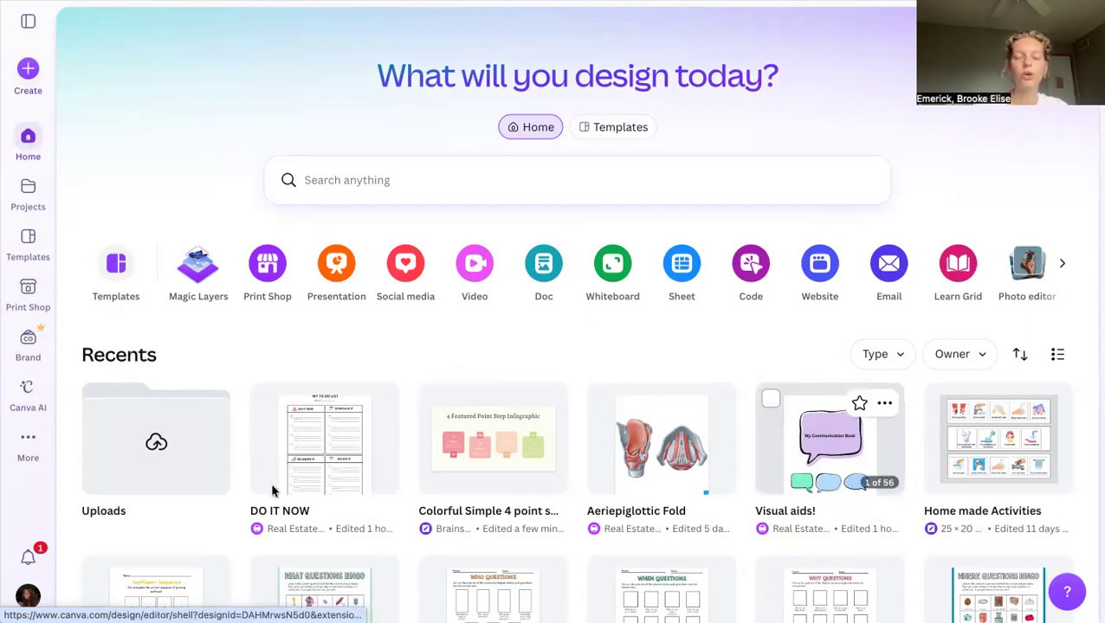
# Step: Open the template library and show the Presentation templates
pyautogui.scroll(-5, 553, 490)
pyautogui.scroll(5, 553, 490)
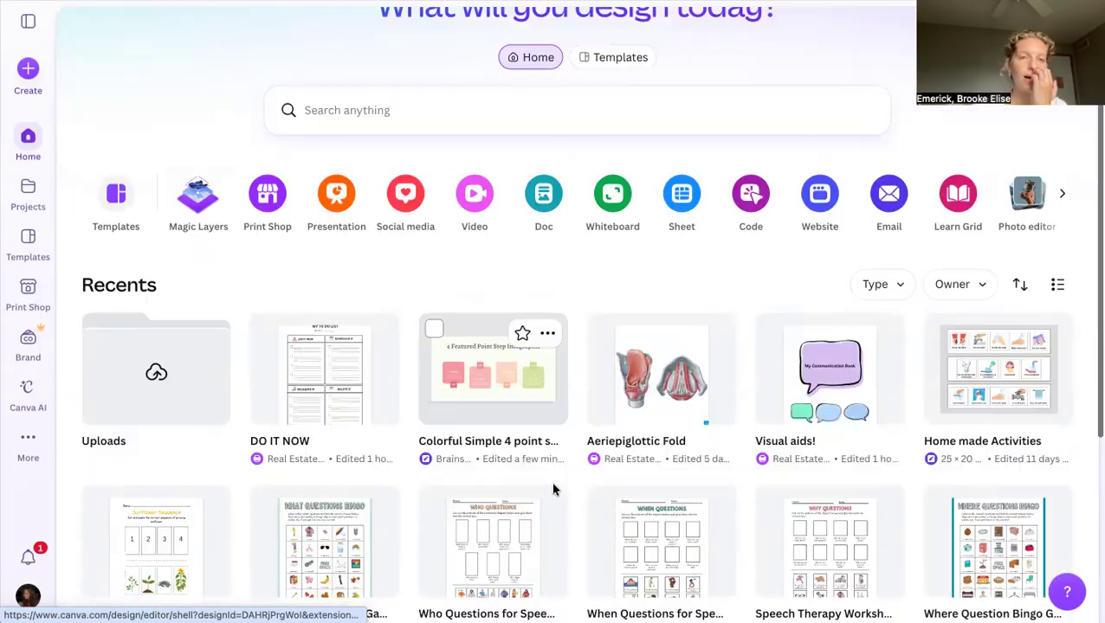
pyautogui.scroll(1, 555, 490)
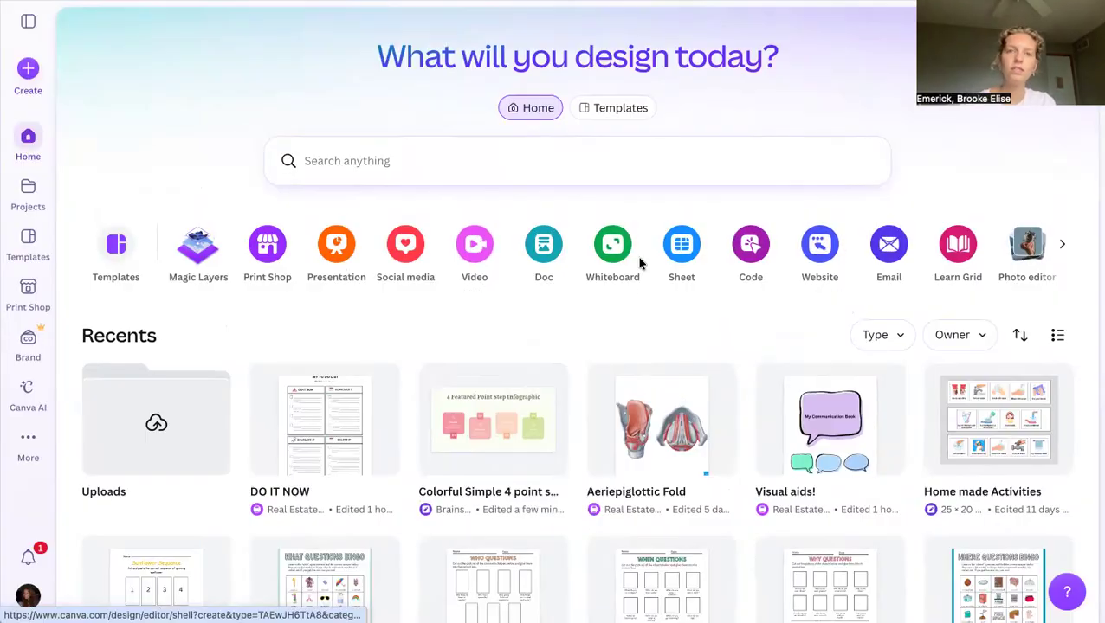
pyautogui.click(28, 245)
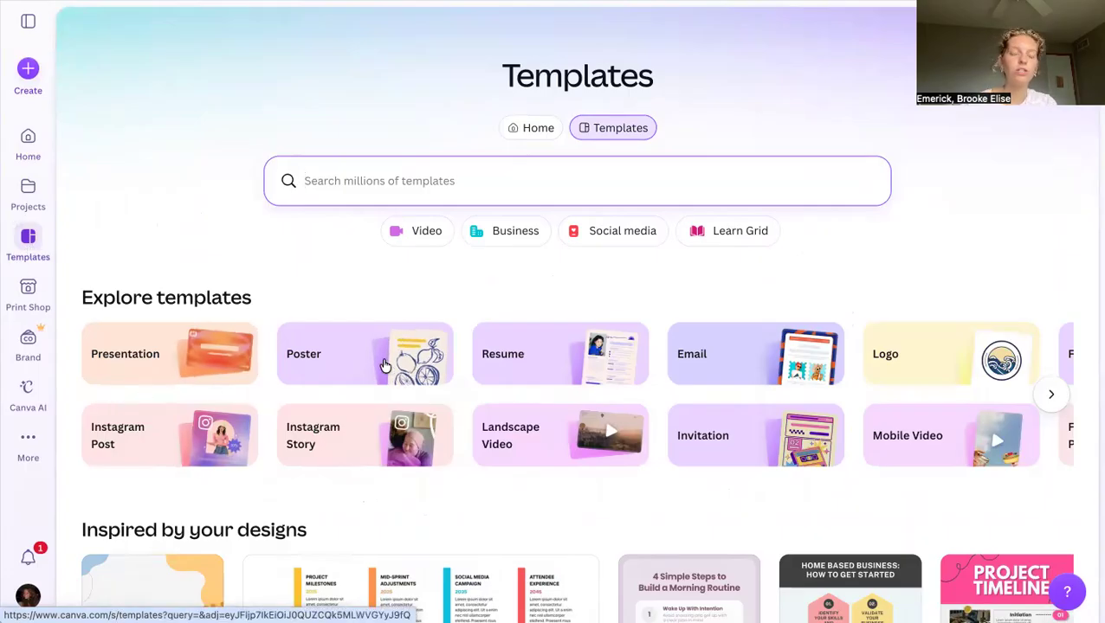
pyautogui.click(232, 378)
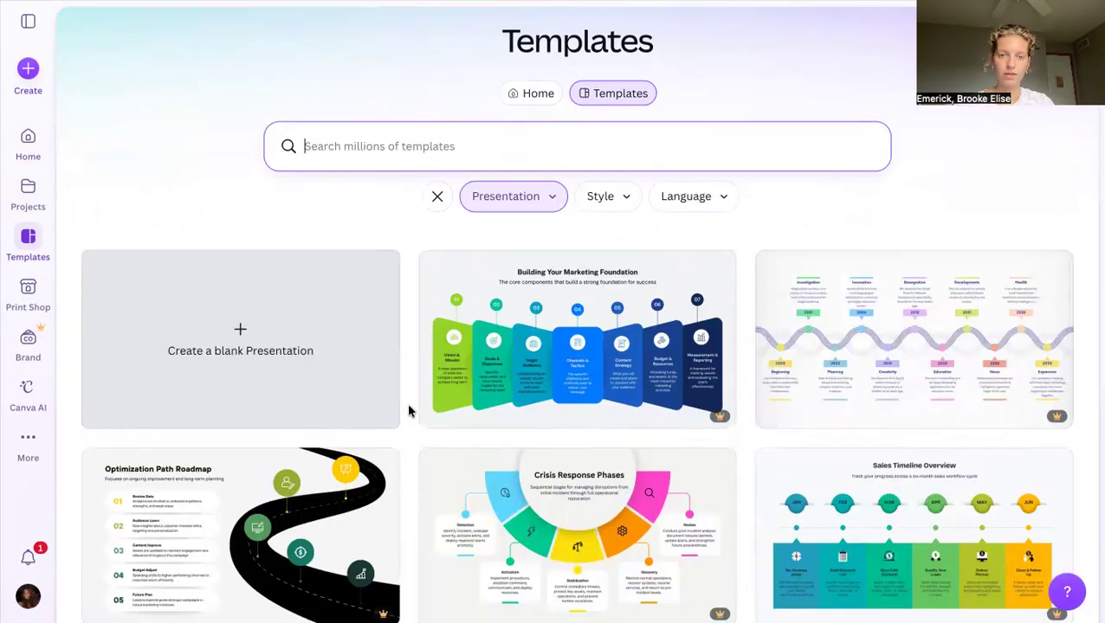
# Step: Browse the Presentation templates, checking which ones carry the premium crown mark
pyautogui.scroll(-2, 580, 468)
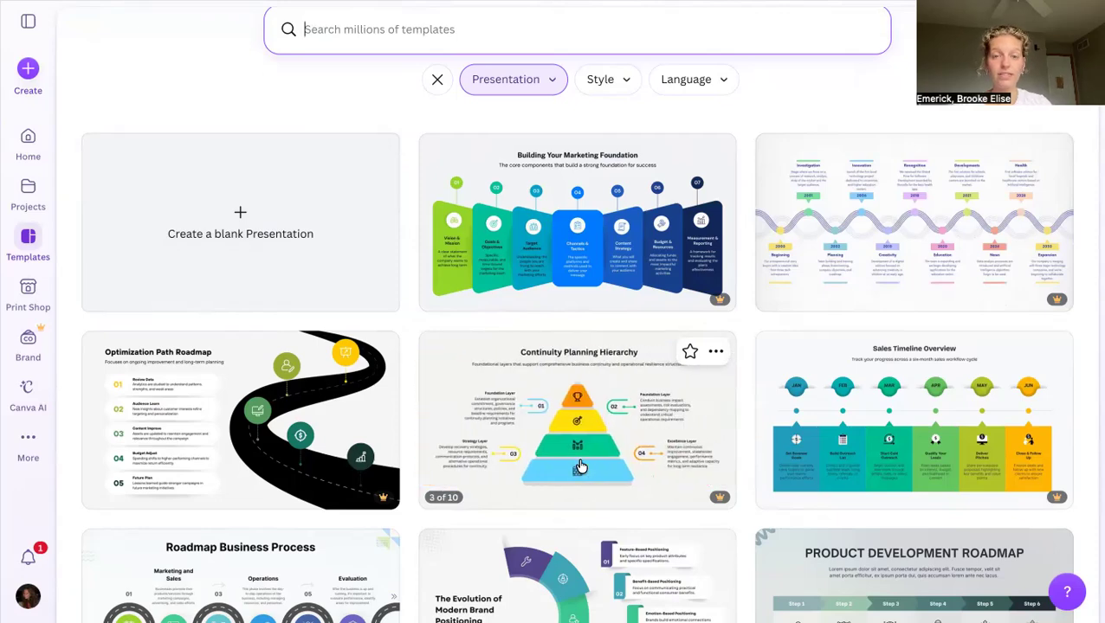
pyautogui.scroll(-2, 611, 450)
pyautogui.scroll(-1, 611, 446)
pyautogui.scroll(3, 681, 449)
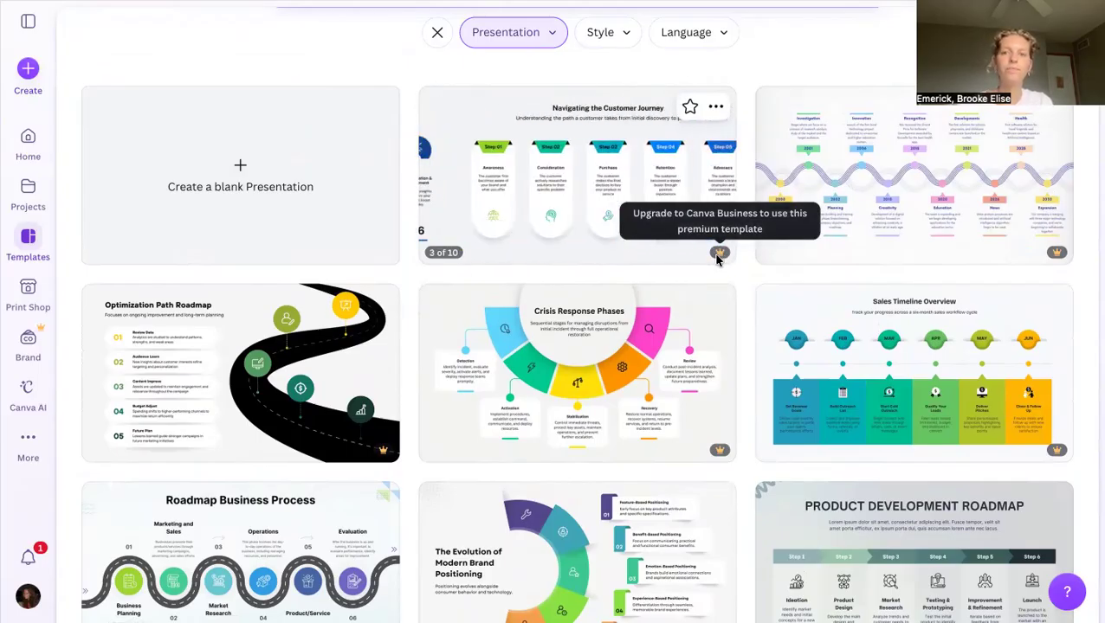
pyautogui.scroll(-5, 712, 254)
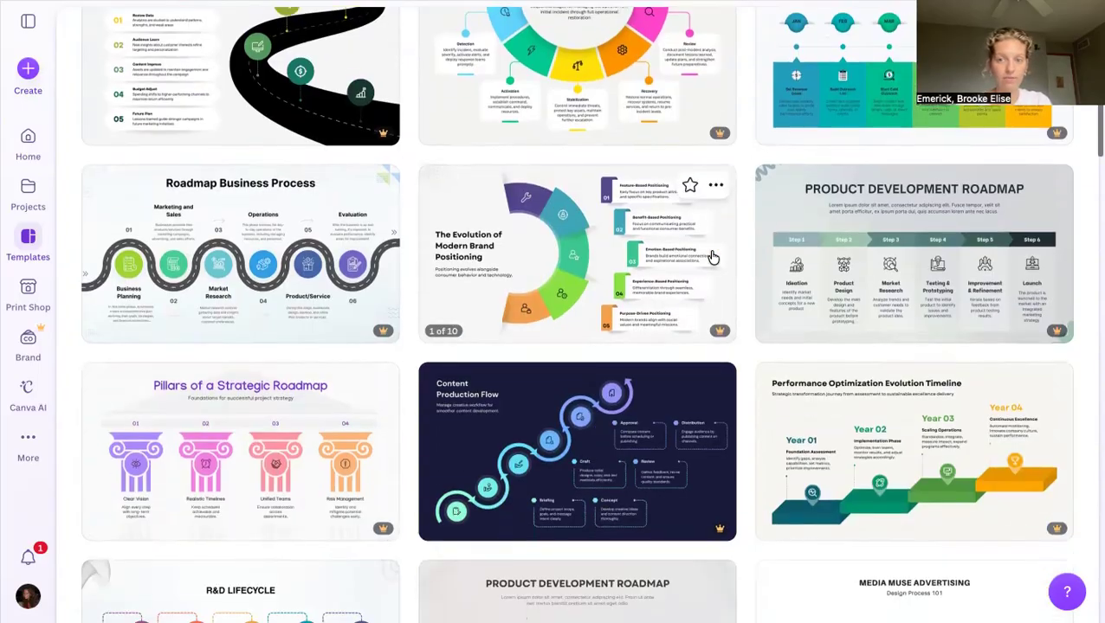
pyautogui.scroll(-6, 711, 256)
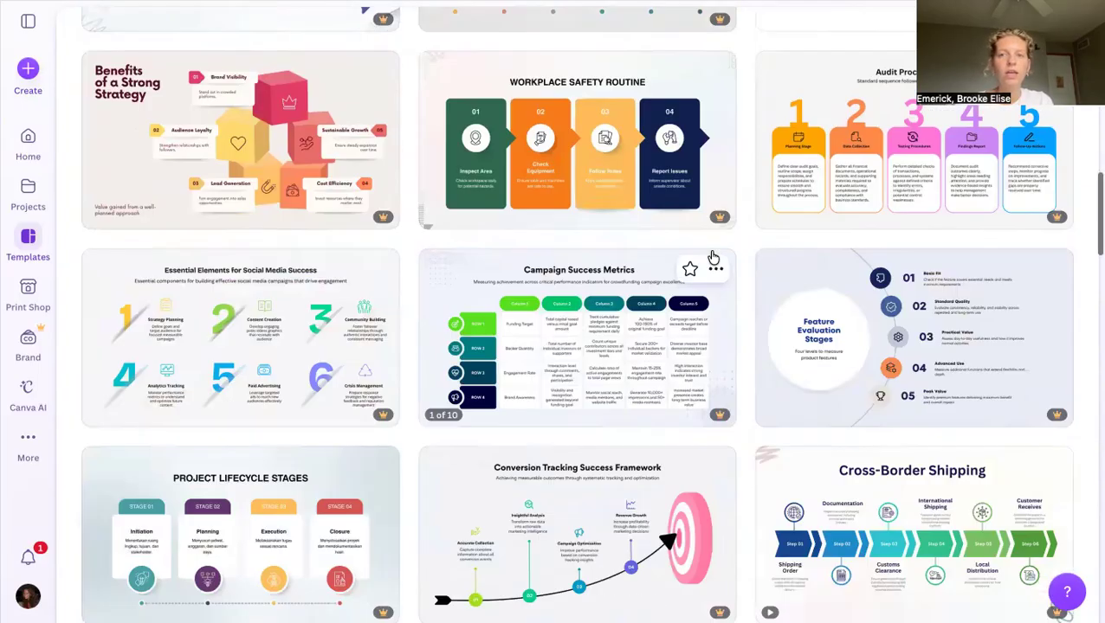
pyautogui.scroll(-5, 712, 257)
pyautogui.scroll(-9, 712, 256)
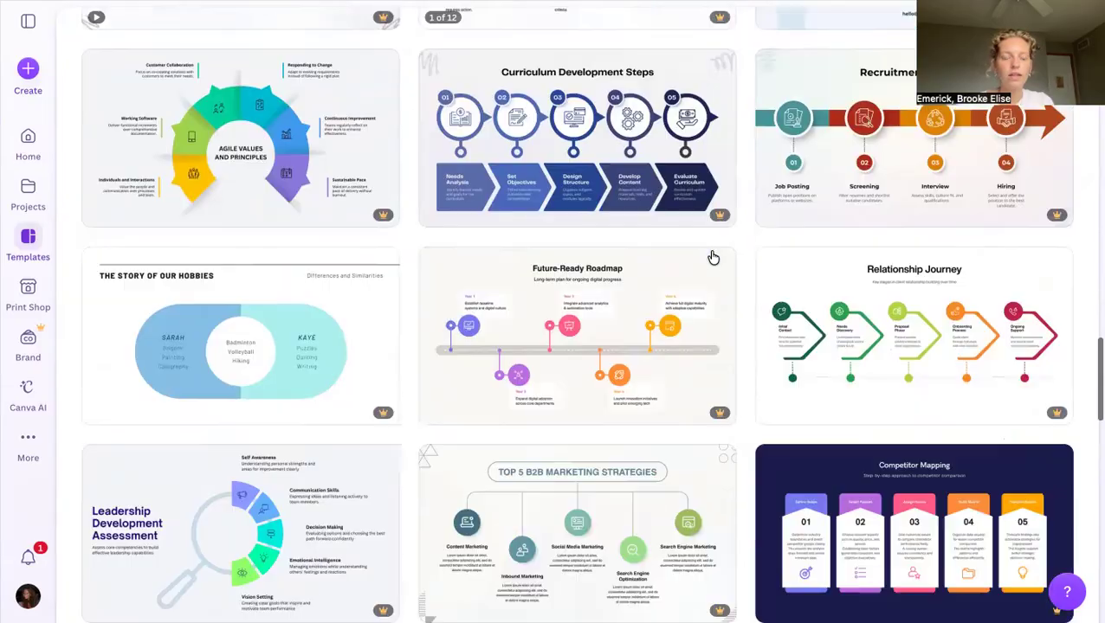
pyautogui.scroll(-5, 711, 257)
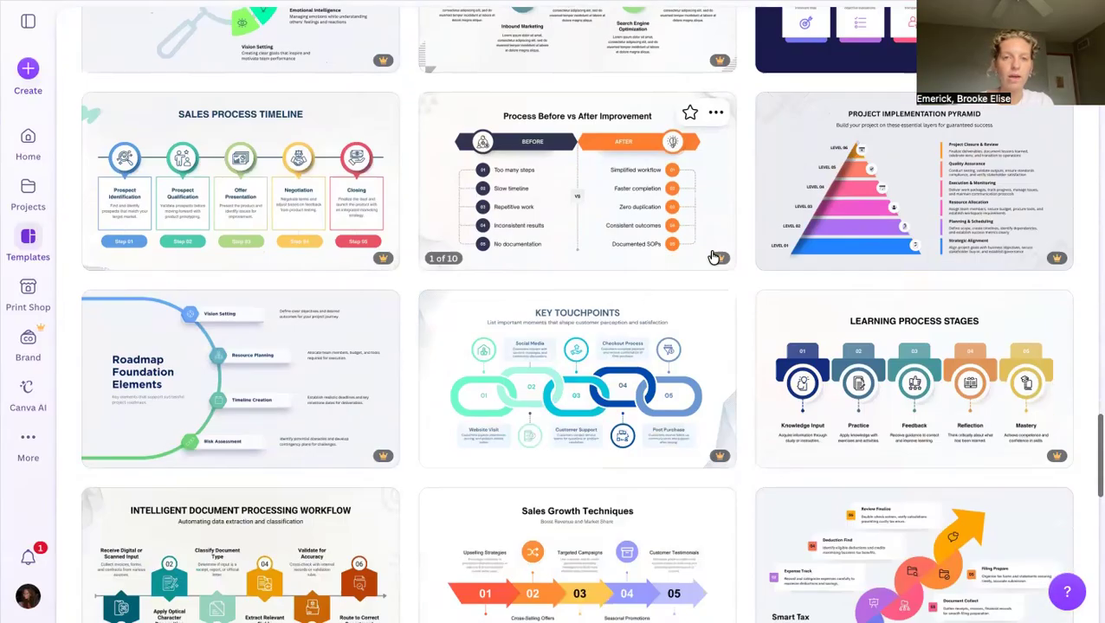
pyautogui.scroll(20, 712, 257)
pyautogui.scroll(2, 711, 256)
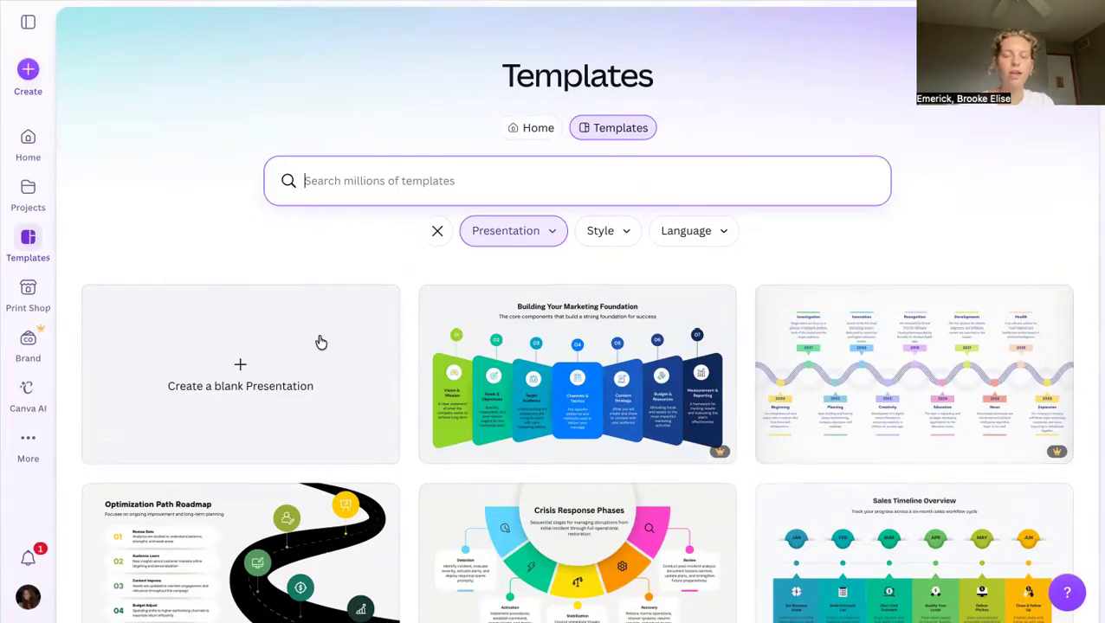
# Step: Clear the Presentation filter and show the Business Card templates from the further template categories
pyautogui.click(439, 231)
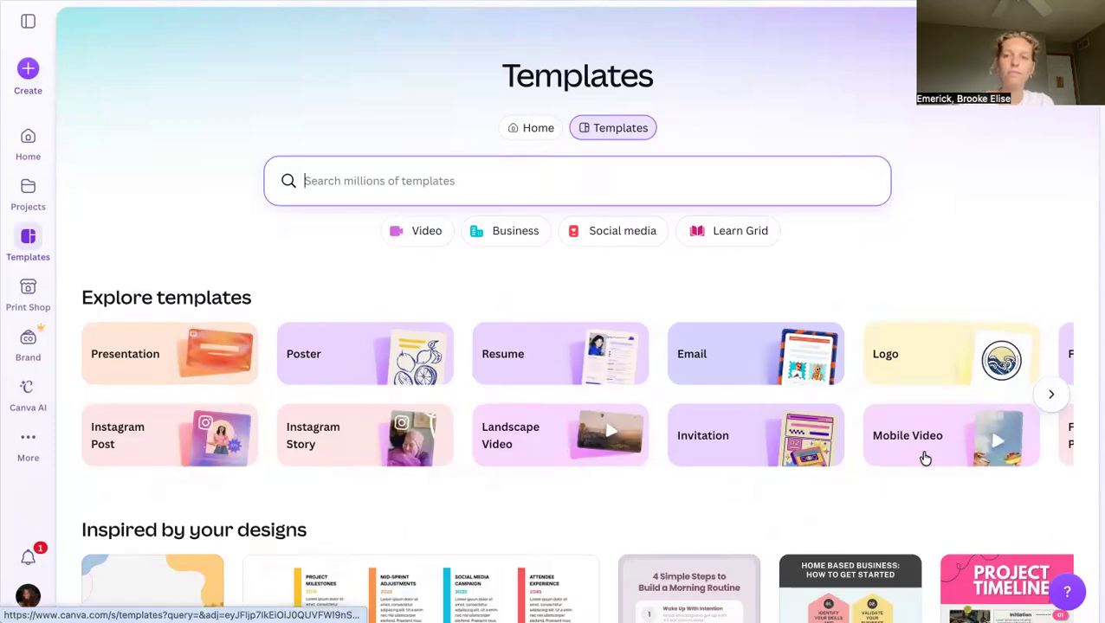
pyautogui.click(1050, 396)
pyautogui.click(1050, 395)
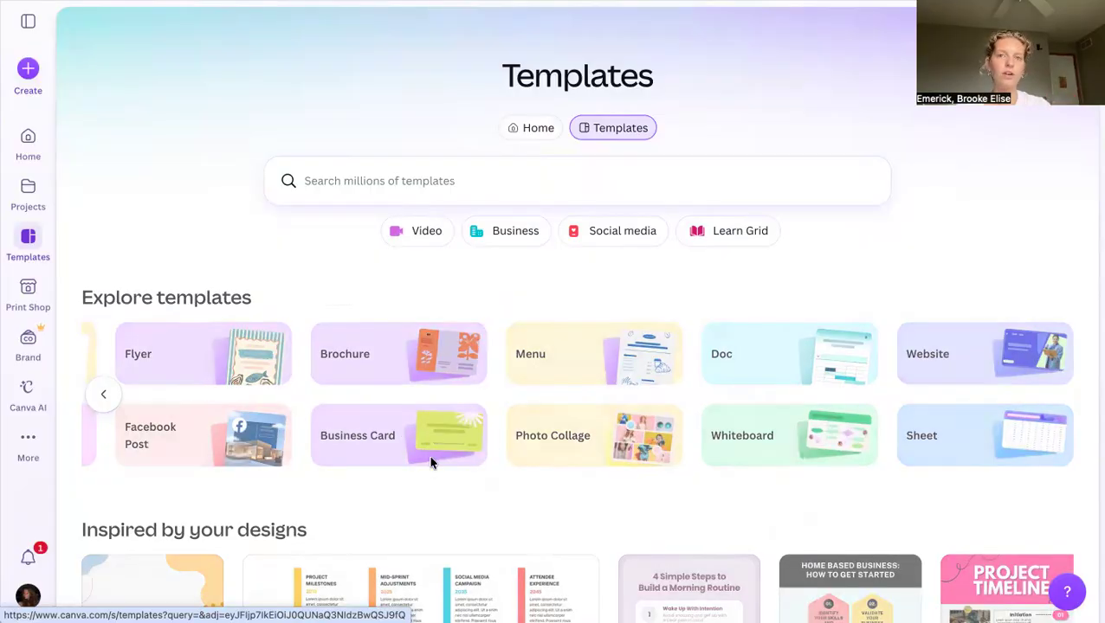
pyautogui.click(429, 454)
# Step: Look through the available Business Card templates
pyautogui.scroll(-3, 444, 476)
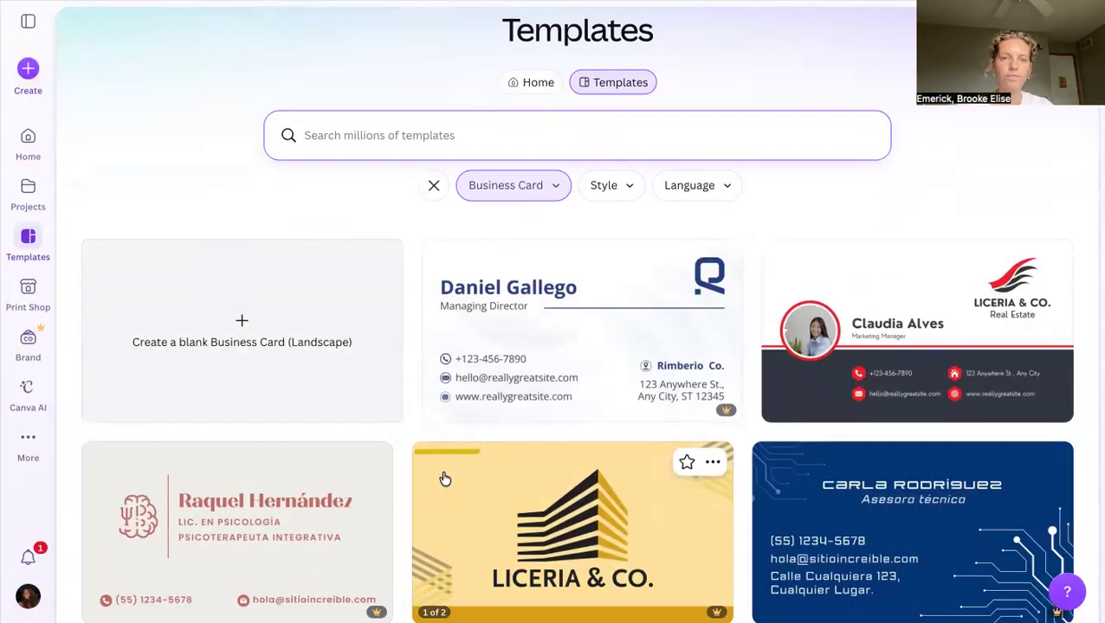
pyautogui.moveTo(732, 312)
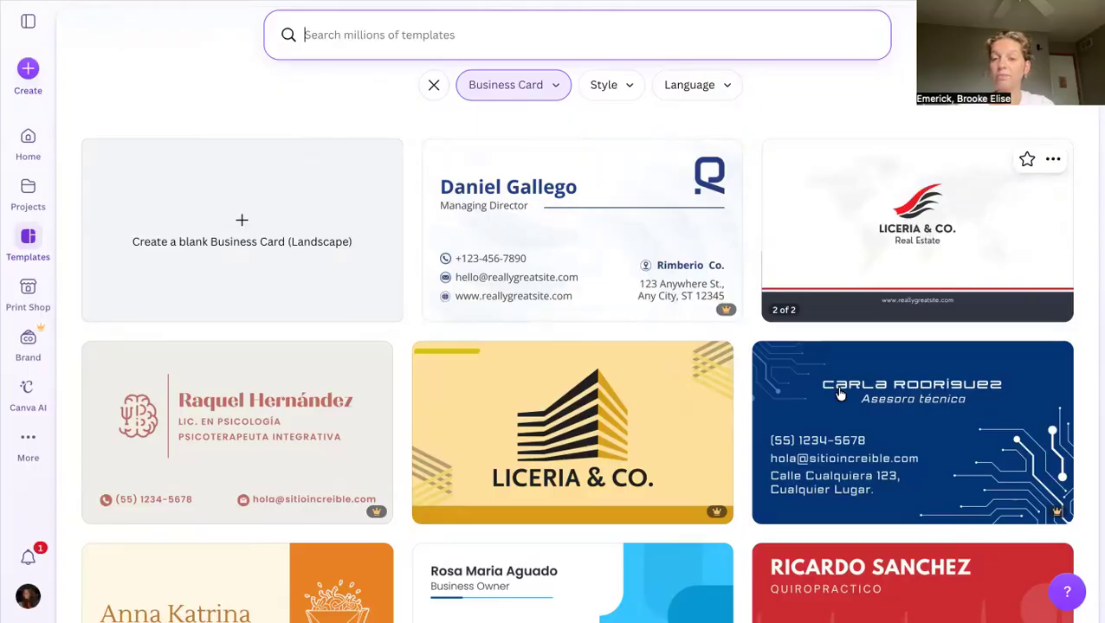
pyautogui.scroll(-3, 838, 394)
pyautogui.scroll(2, 838, 394)
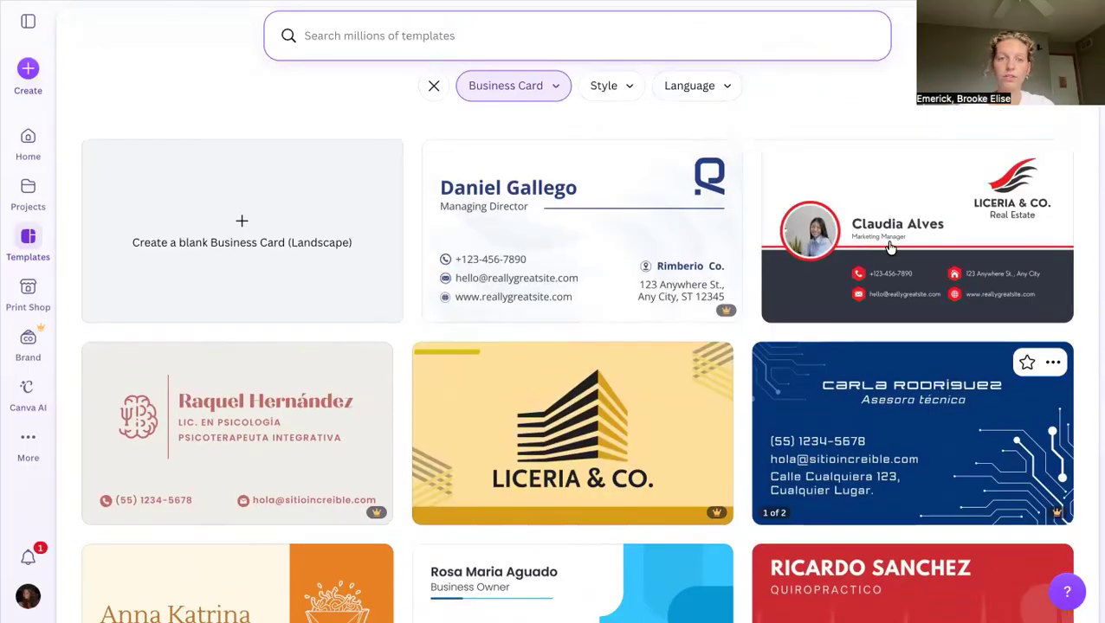
pyautogui.scroll(-4, 653, 467)
pyautogui.scroll(6, 651, 465)
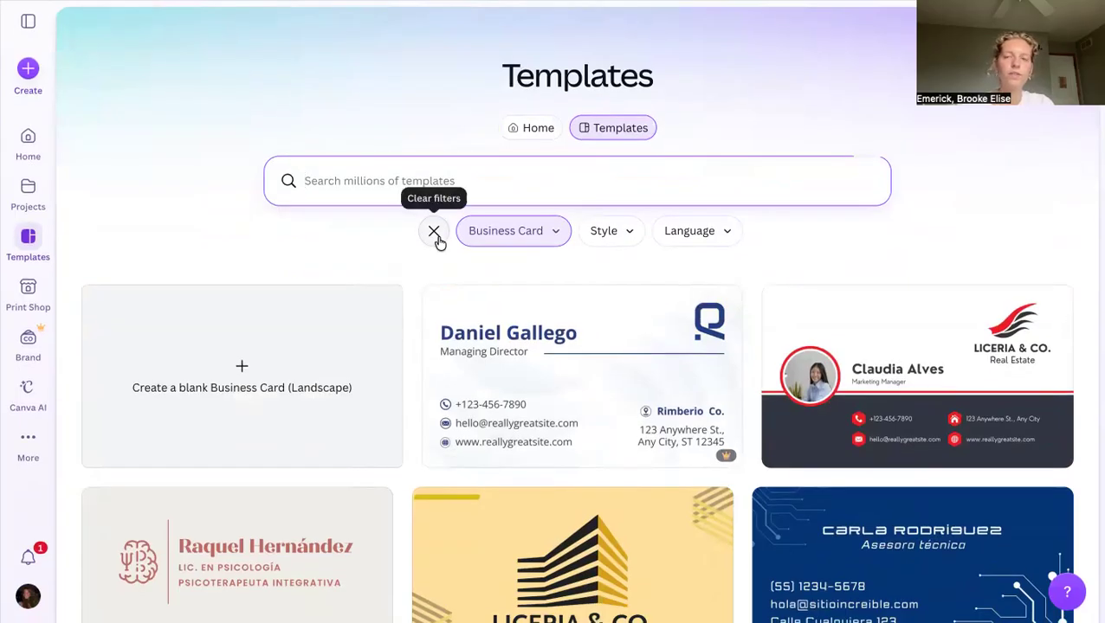
# Step: Clear the Business Card filter and look over the template categories and the designs suggested under Inspired by your designs
pyautogui.click(434, 232)
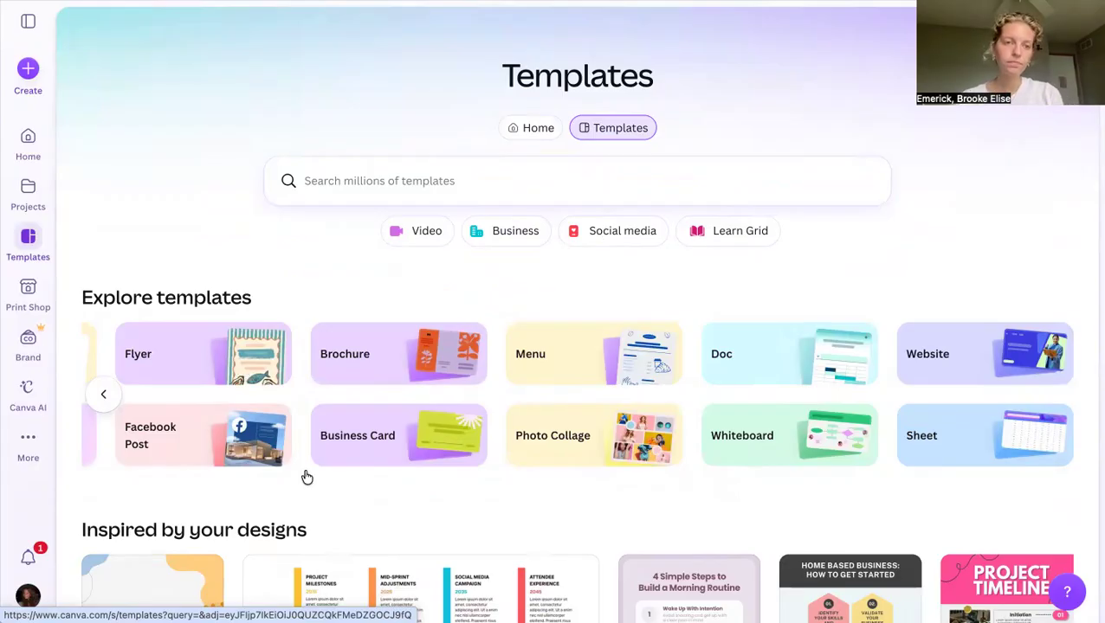
pyautogui.scroll(-1, 387, 485)
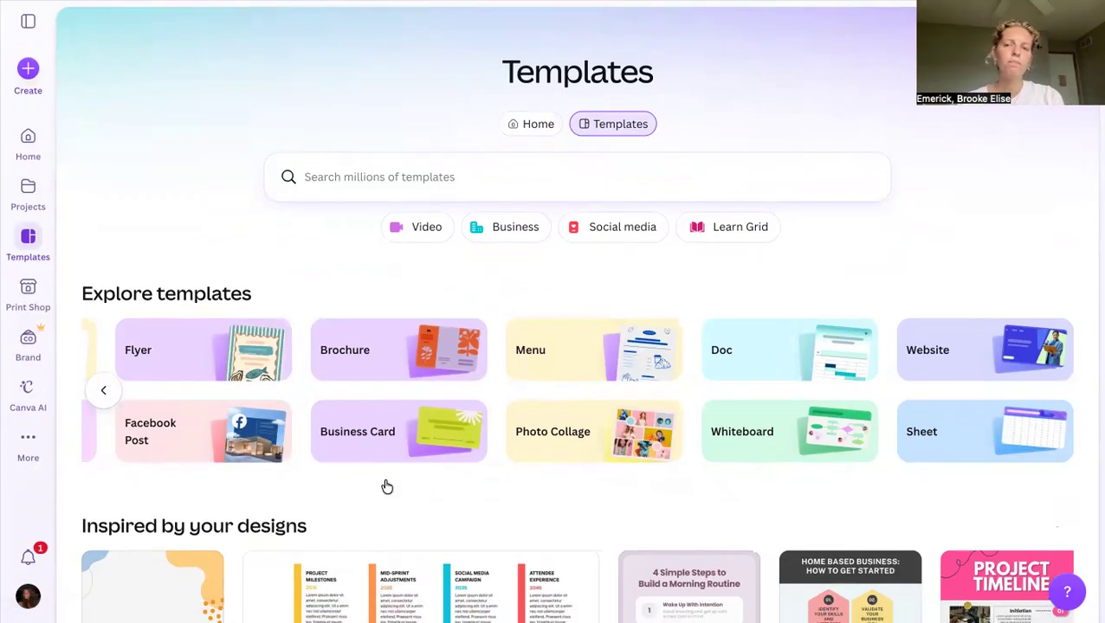
pyautogui.scroll(-2, 386, 485)
pyautogui.scroll(-1, 387, 487)
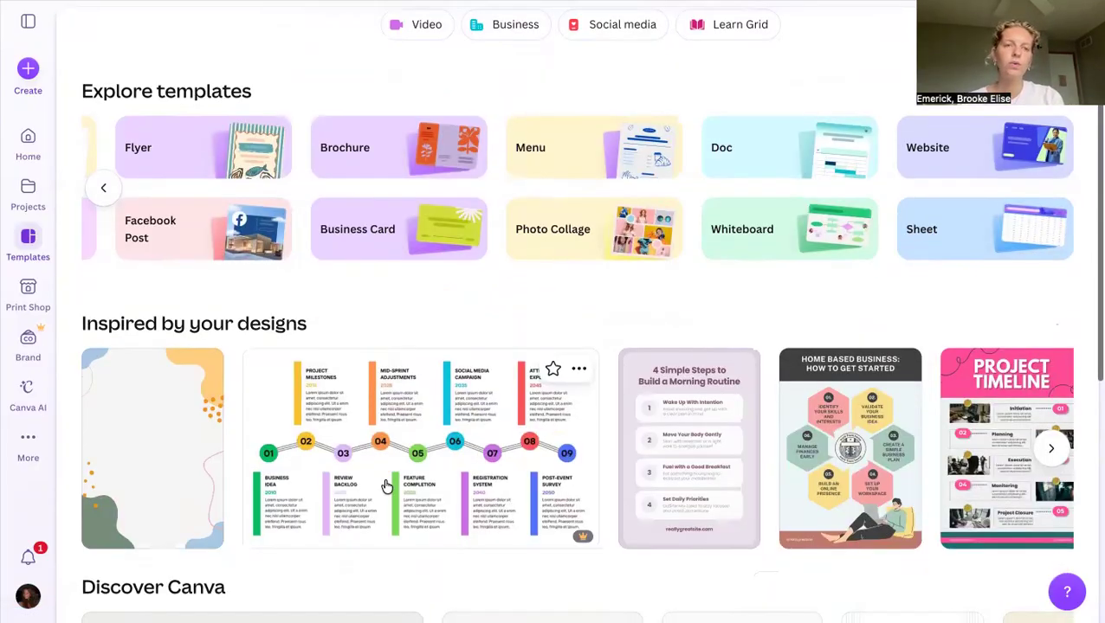
pyautogui.scroll(-1, 365, 300)
pyautogui.scroll(3, 364, 301)
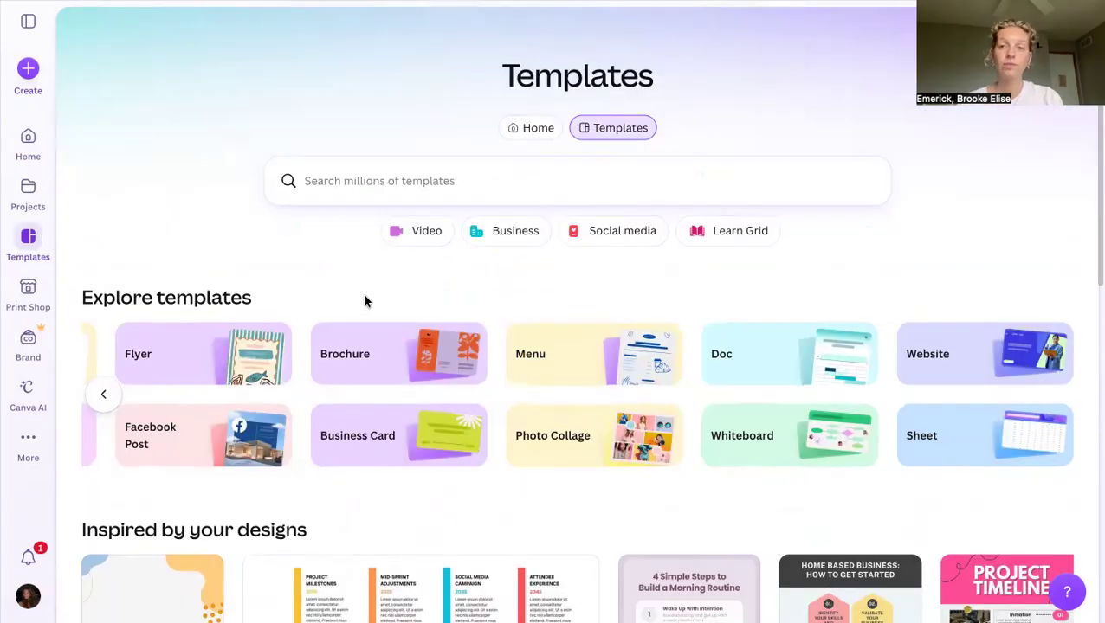
# Step: Search the templates for "4 step" and look through the matching designs
pyautogui.click(372, 180)
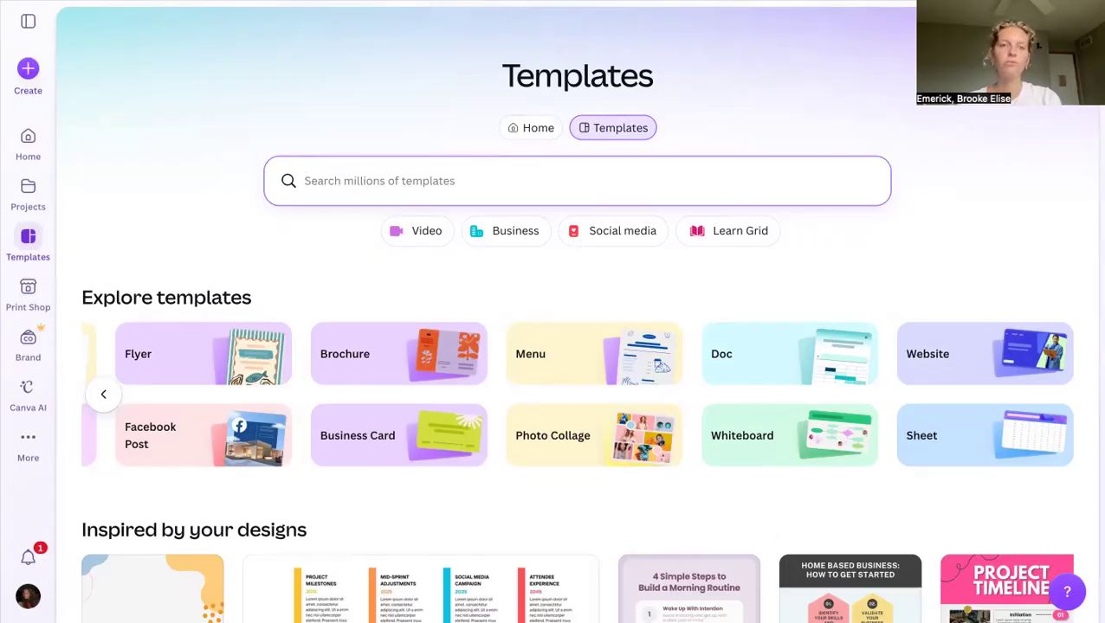
pyautogui.write('4 step')
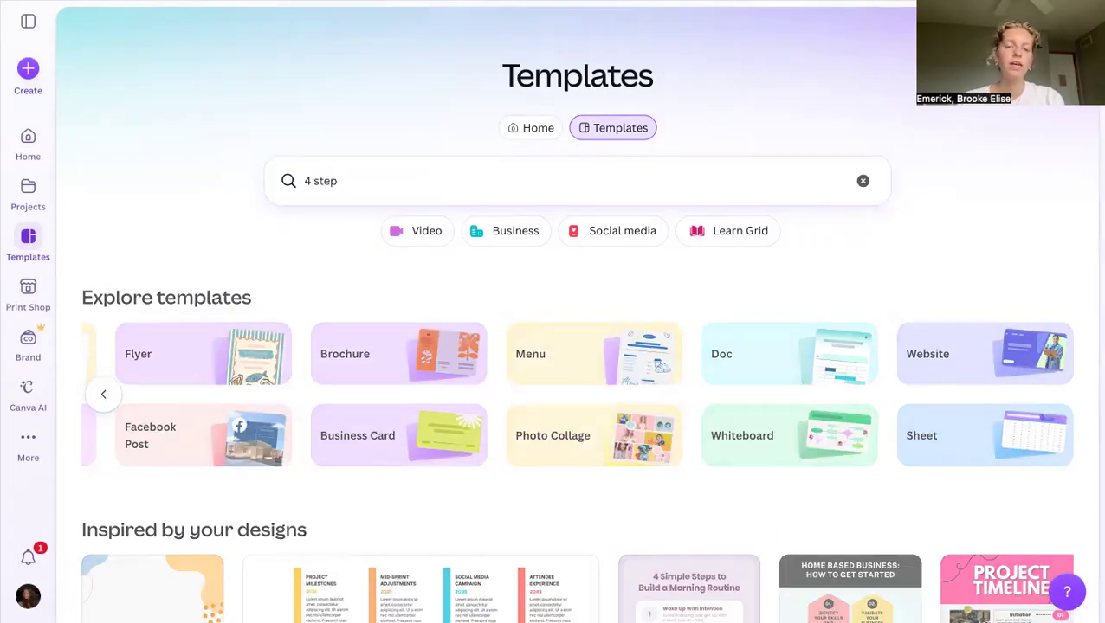
pyautogui.press('Return')
pyautogui.scroll(-3, 489, 405)
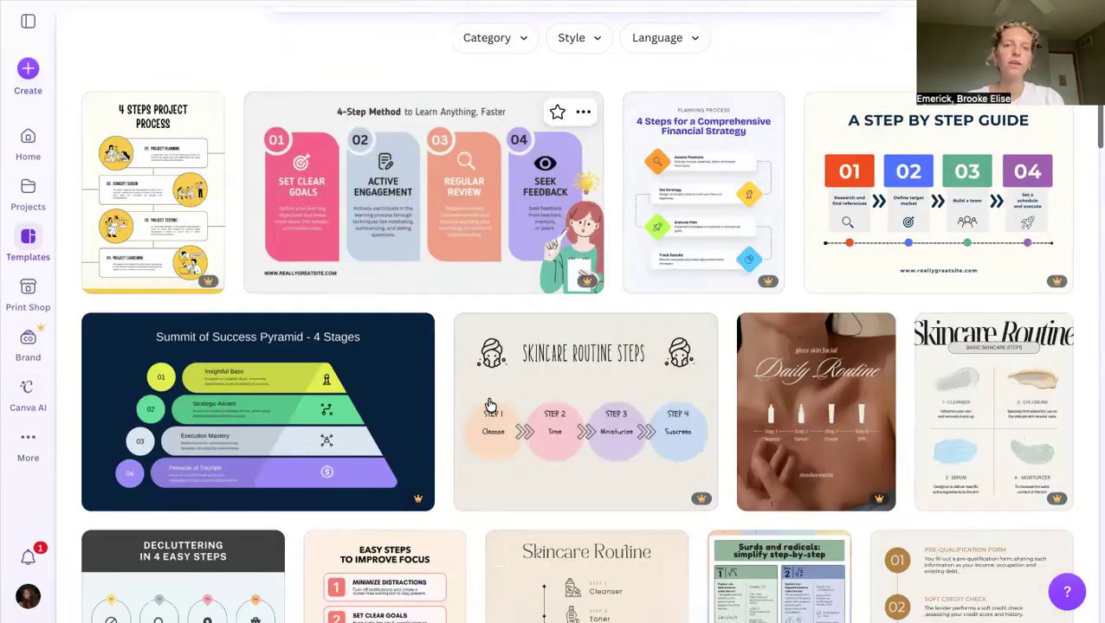
pyautogui.scroll(-3, 489, 403)
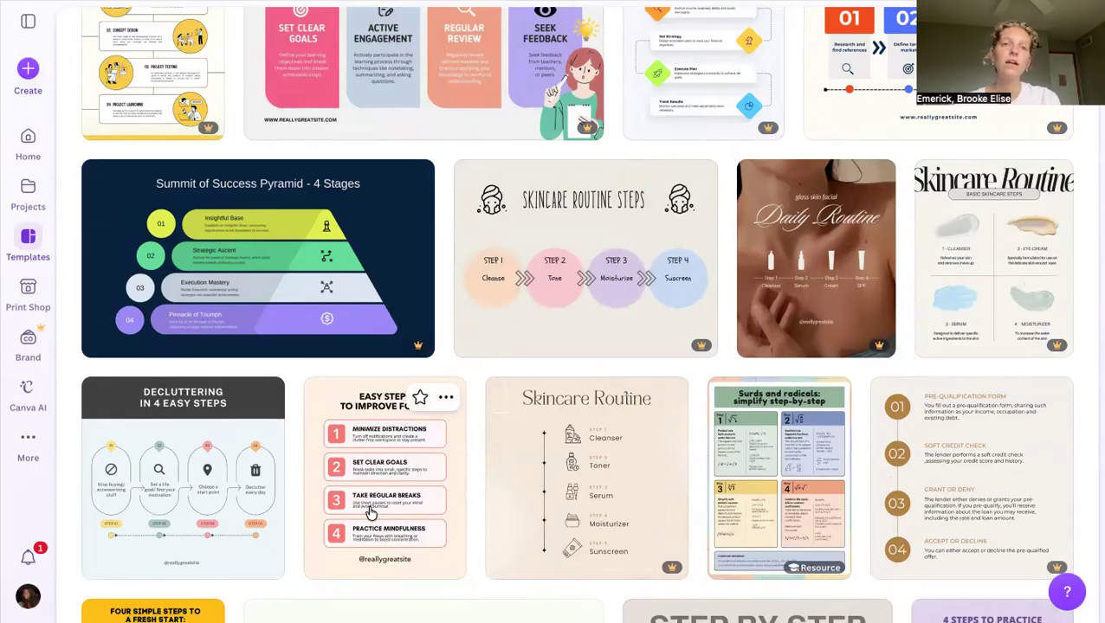
pyautogui.scroll(5, 371, 513)
pyautogui.scroll(1, 371, 513)
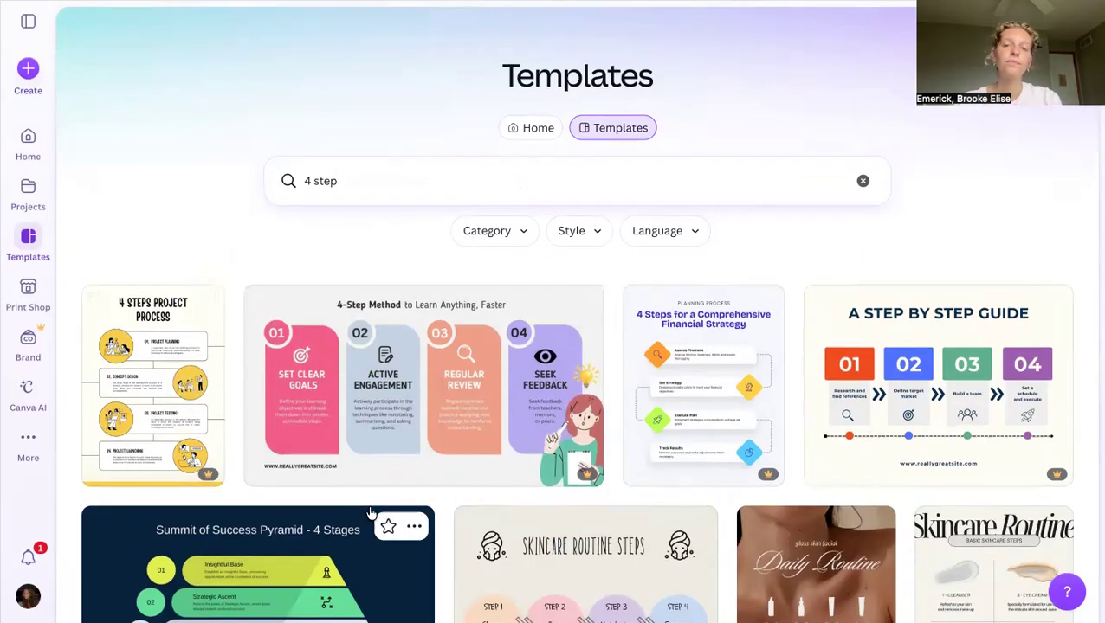
# Step: Return to the home page and view the additional tools and the Create a design options, leaving without creating anything
pyautogui.click(538, 132)
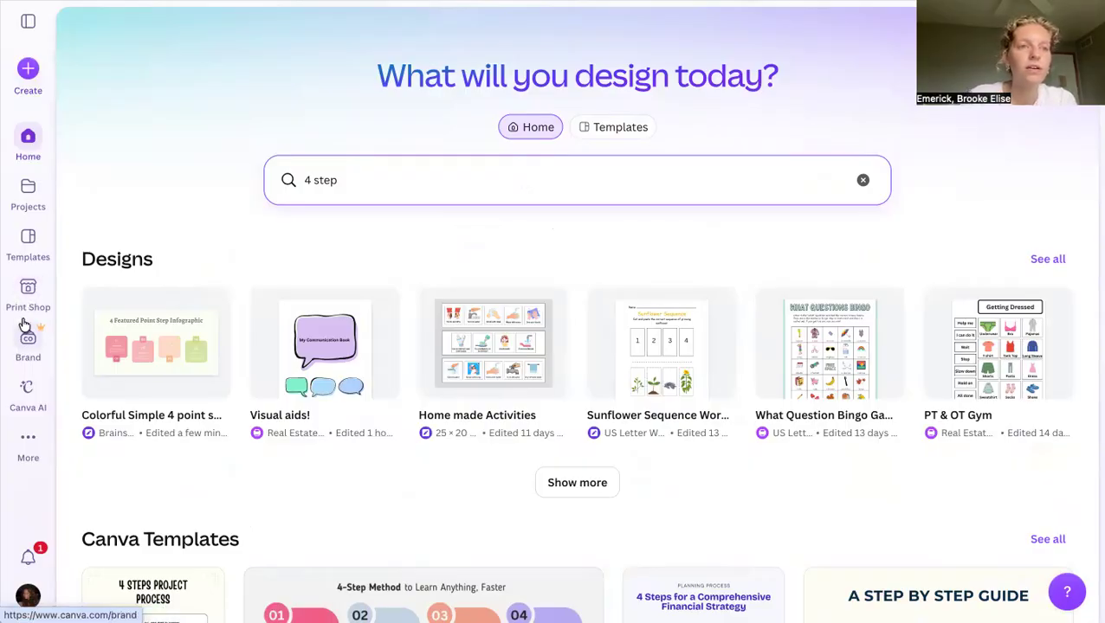
pyautogui.click(32, 448)
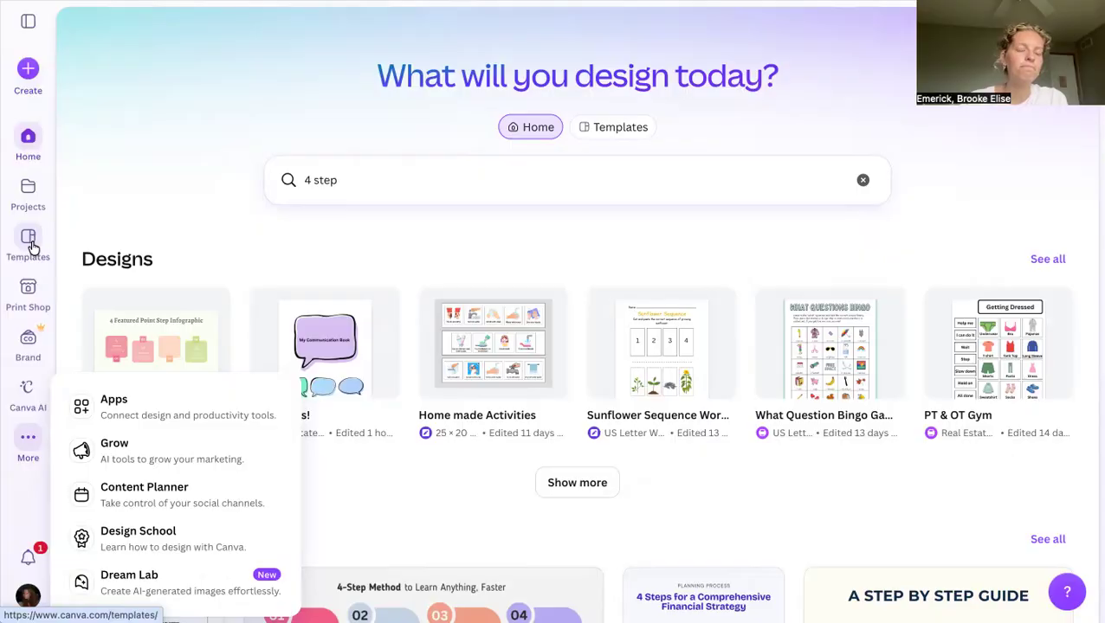
pyautogui.click(23, 68)
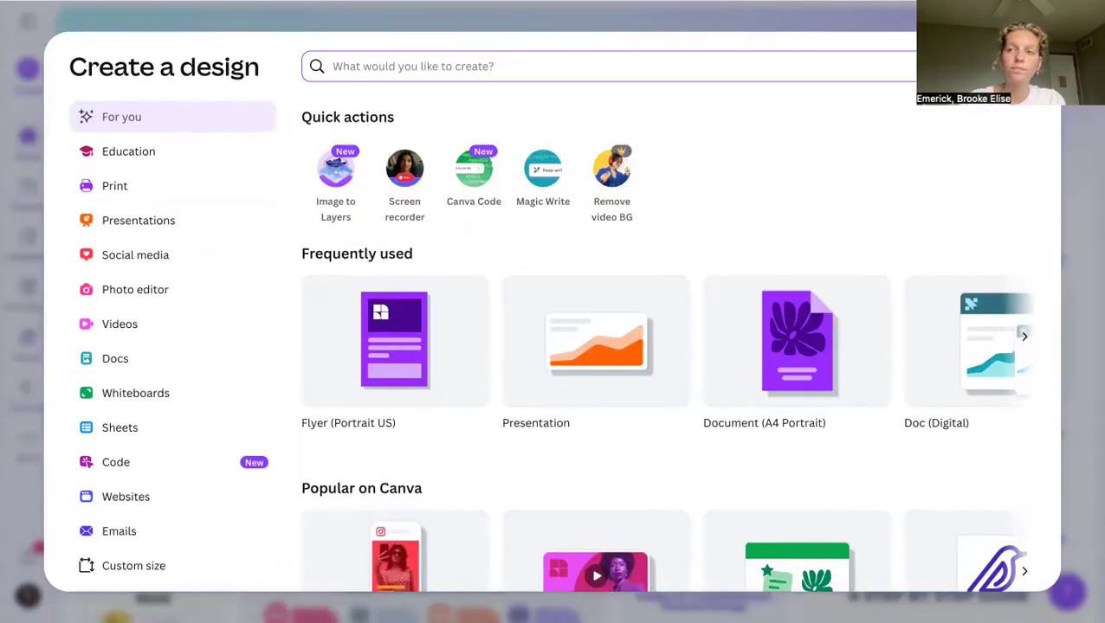
pyautogui.click(26, 245)
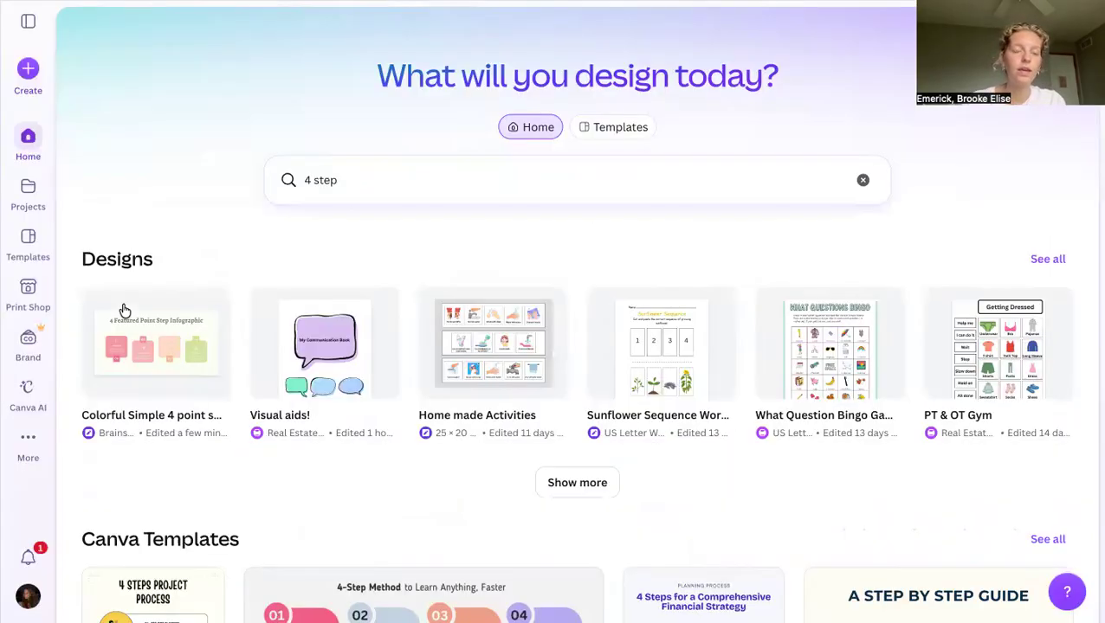
# Step: Reopen the template library and show the Flyer templates from the further categories
pyautogui.click(27, 245)
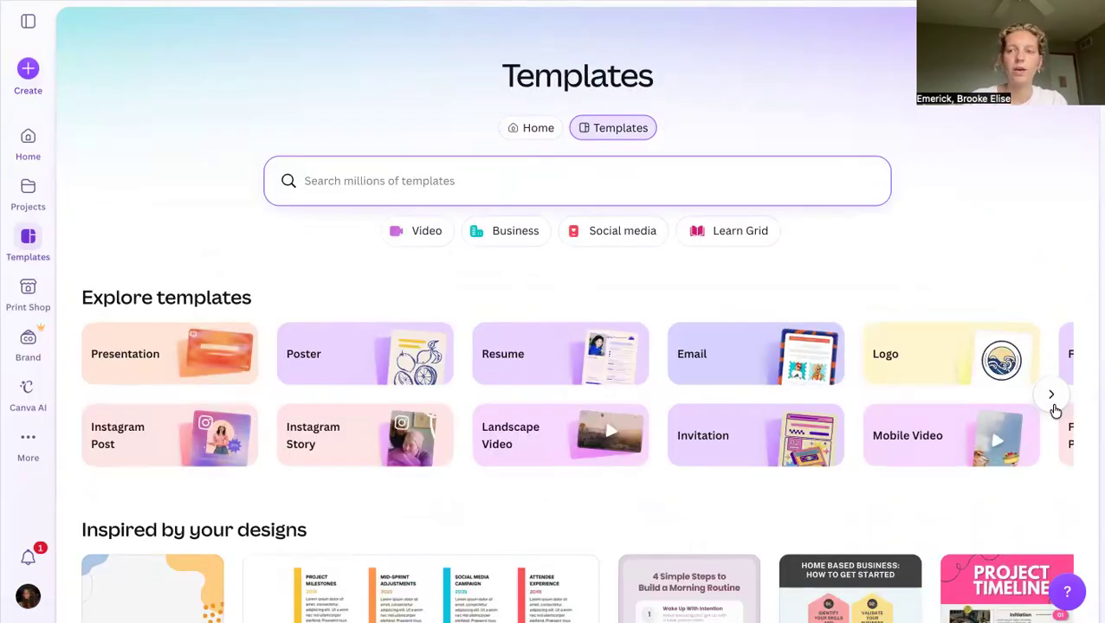
pyautogui.click(1050, 396)
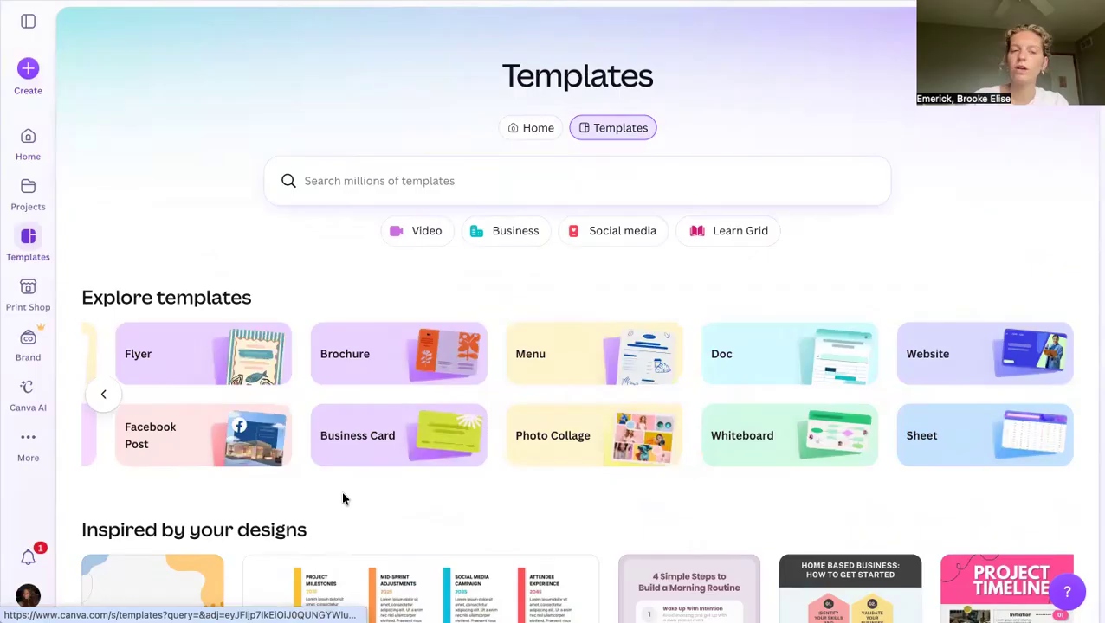
pyautogui.click(238, 355)
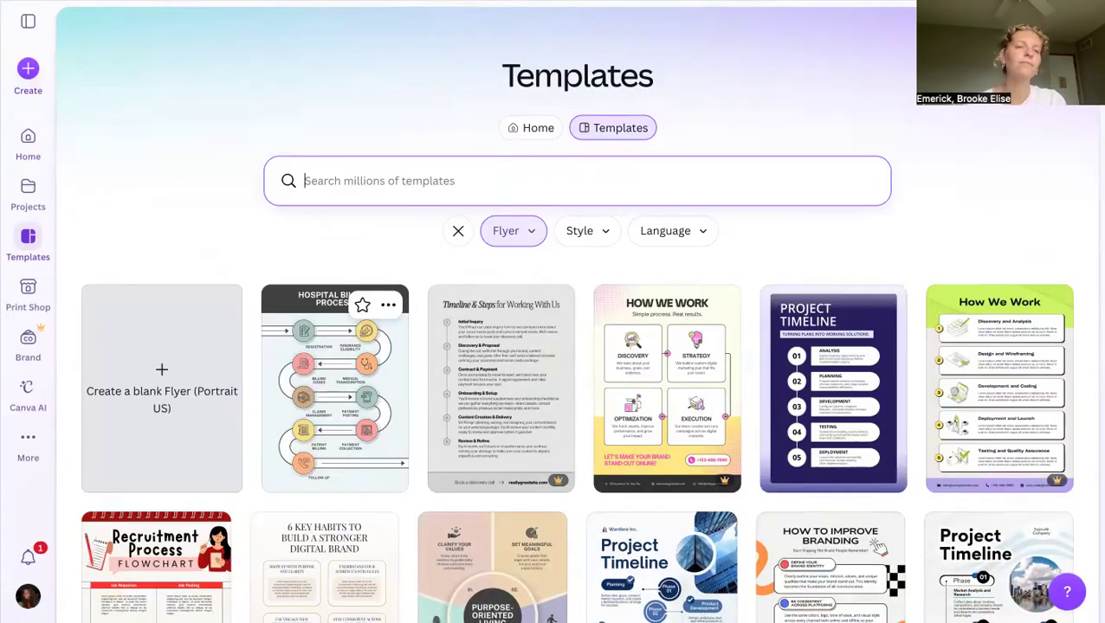
# Step: Return to the home page and look over the recent designs
pyautogui.click(30, 143)
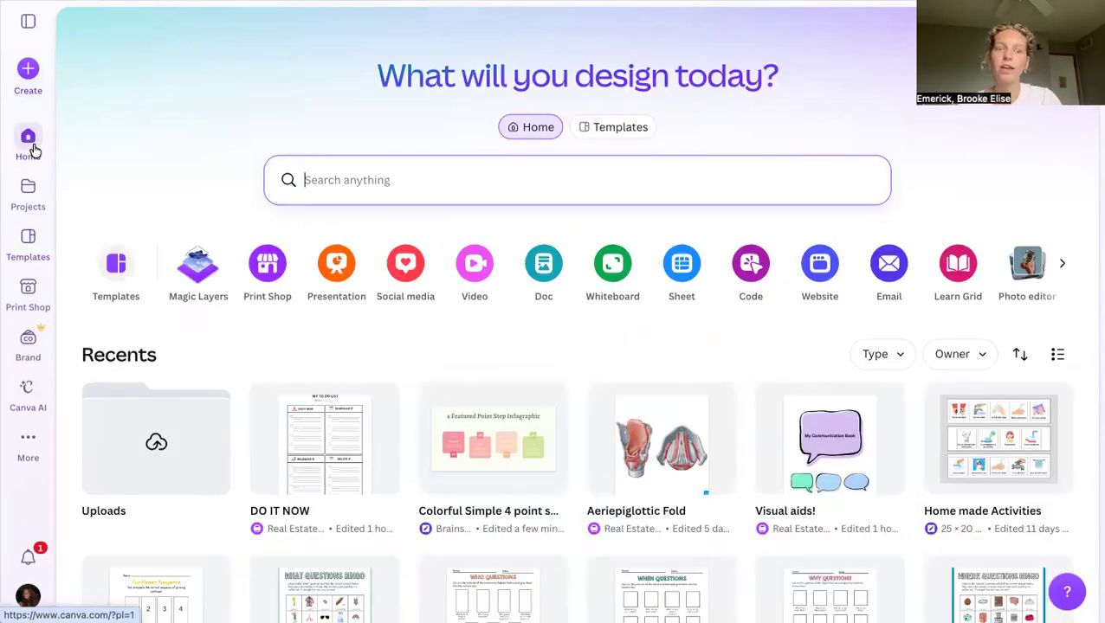
pyautogui.scroll(-2, 527, 443)
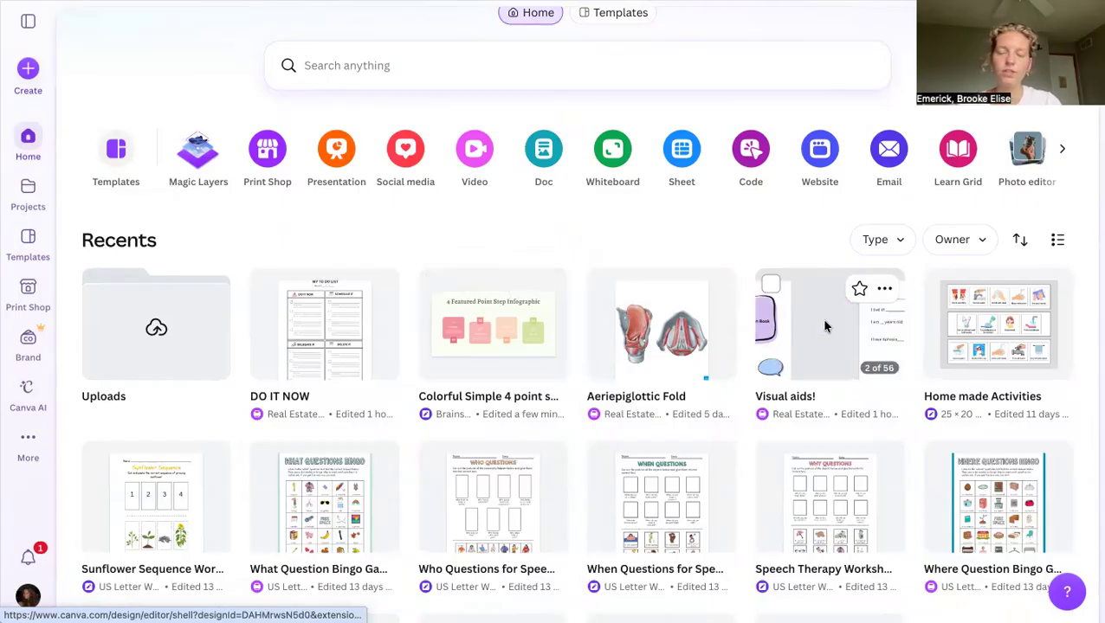
# Step: Open the "Visual aids!" design, add a blank page at its end and delete that page again
pyautogui.click(825, 326)
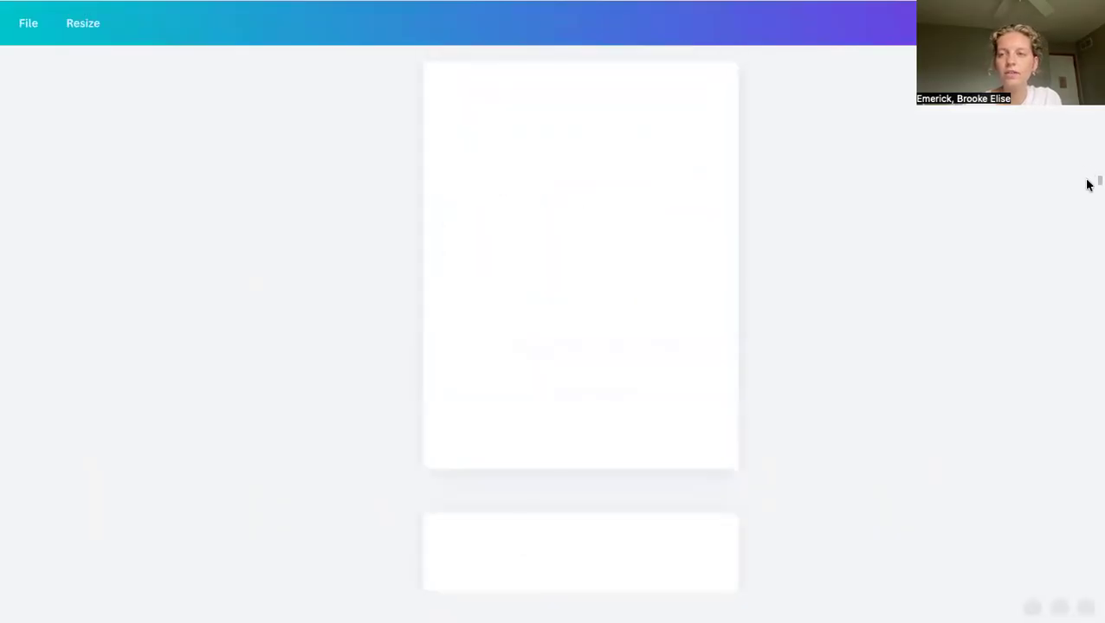
pyautogui.moveTo(1097, 179); pyautogui.dragTo(1098, 574)
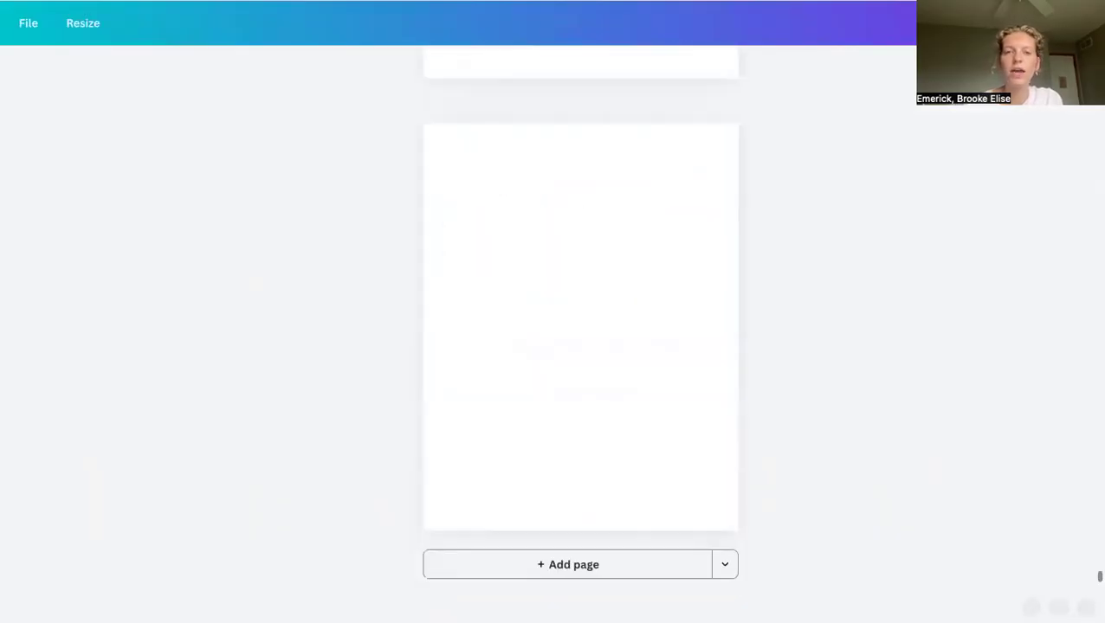
pyautogui.click(552, 569)
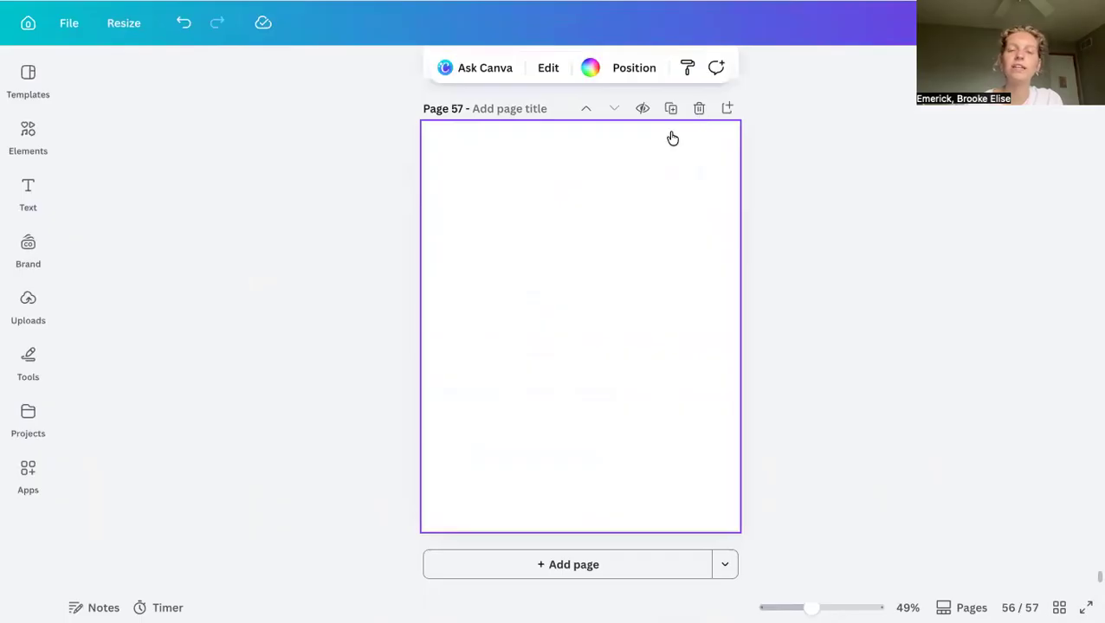
pyautogui.press('Delete')
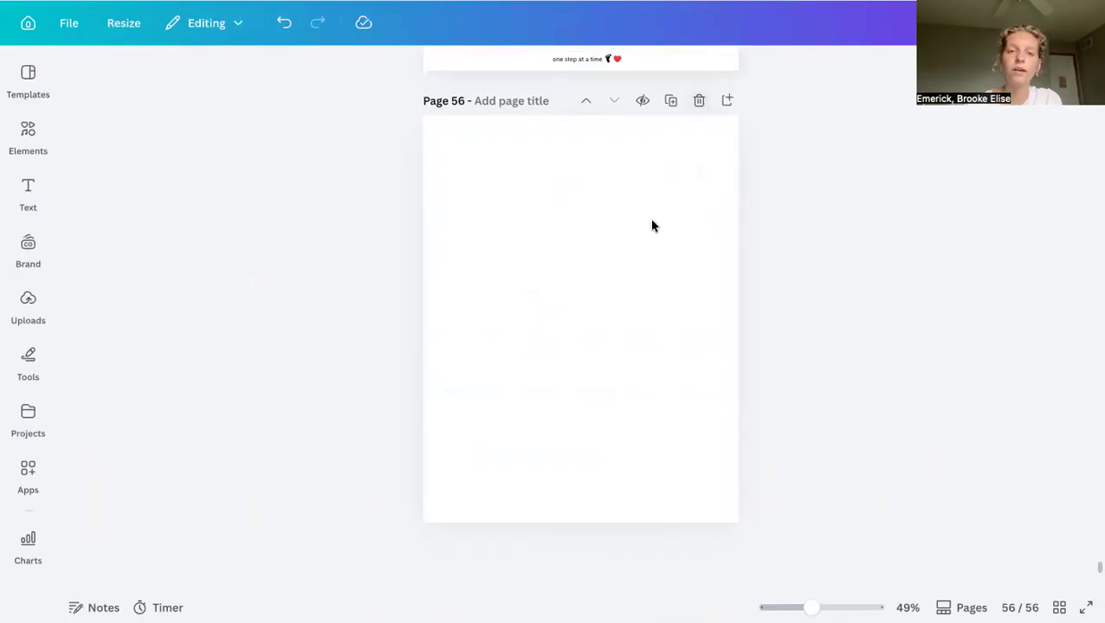
# Step: Look through the final pages of the "Visual aids!" design, including the to-do lists and the aphasia cards
pyautogui.scroll(5, 653, 228)
pyautogui.scroll(3, 652, 228)
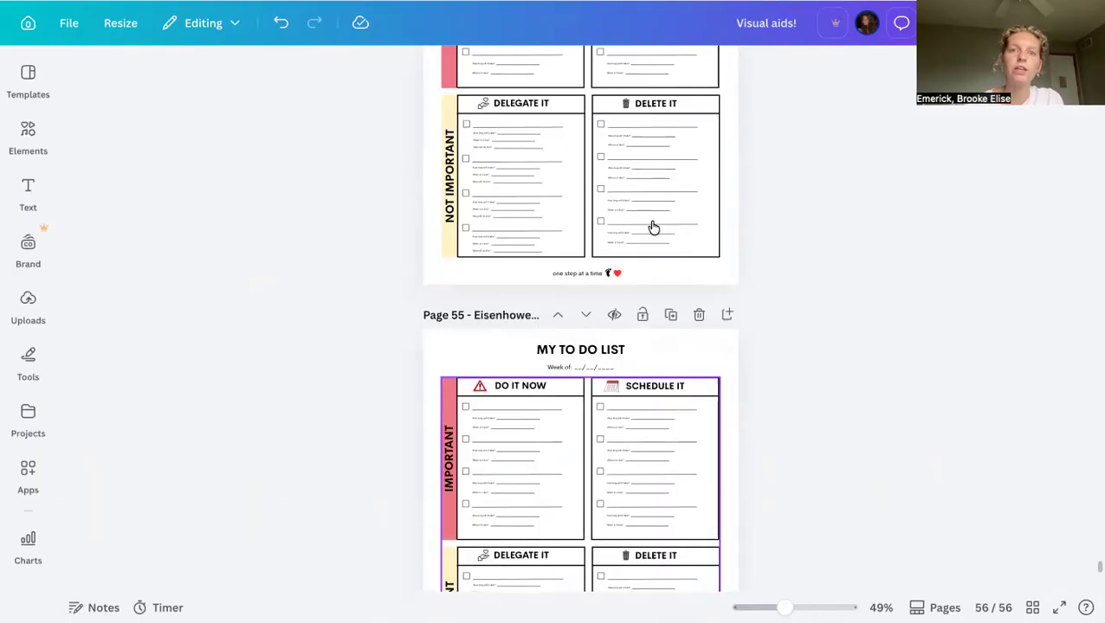
pyautogui.scroll(4, 653, 228)
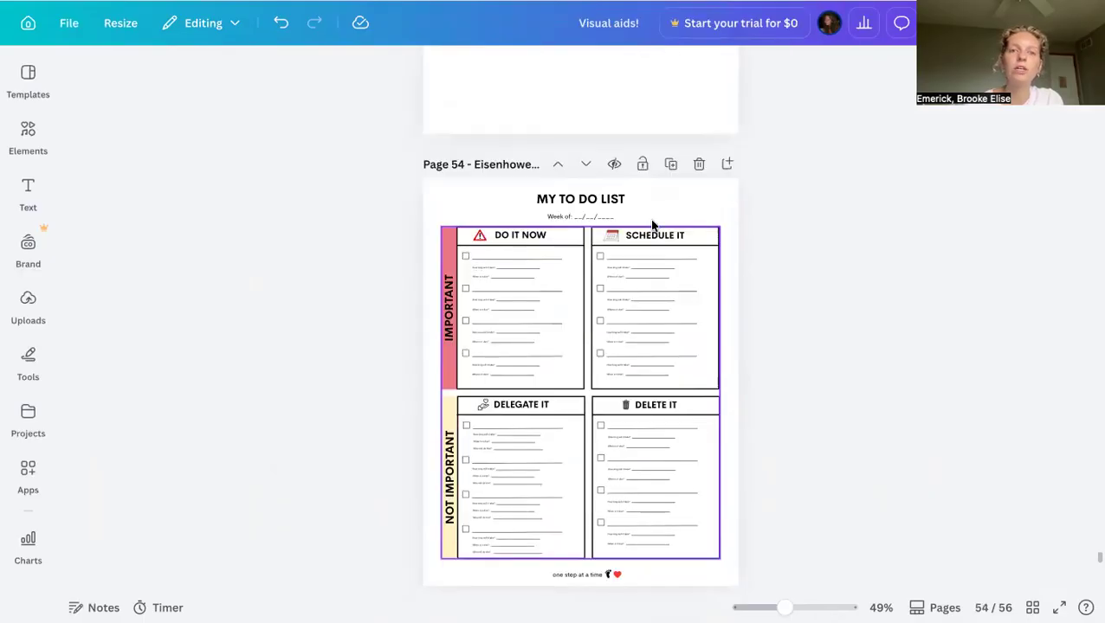
pyautogui.scroll(12, 652, 225)
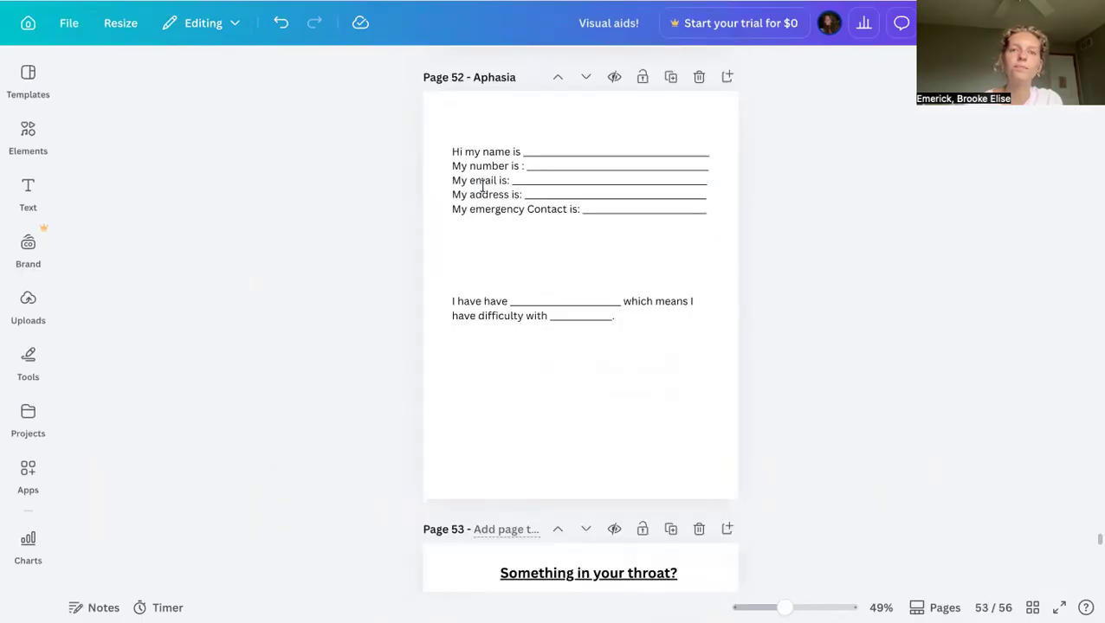
pyautogui.scroll(1, 482, 187)
pyautogui.scroll(1, 528, 190)
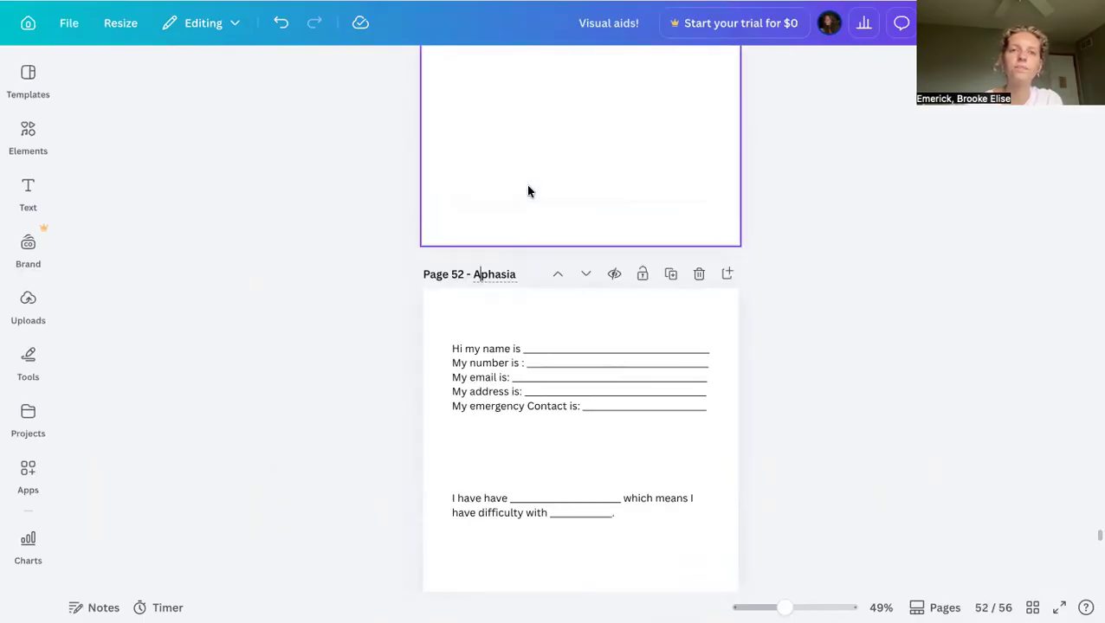
pyautogui.scroll(2, 542, 272)
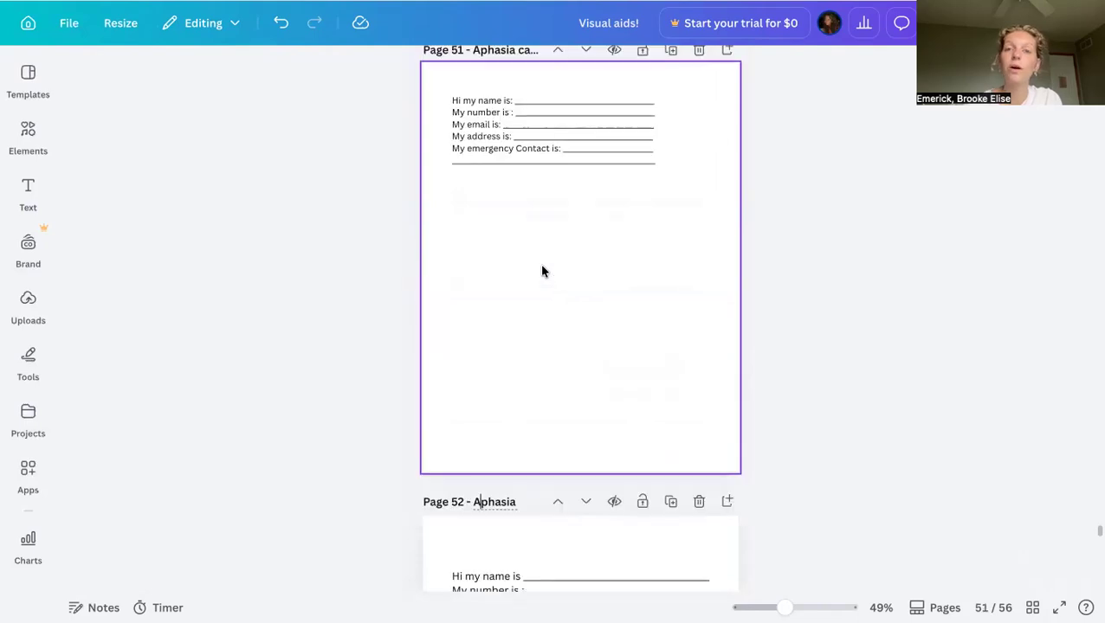
pyautogui.scroll(-8, 542, 272)
pyautogui.scroll(-10, 542, 272)
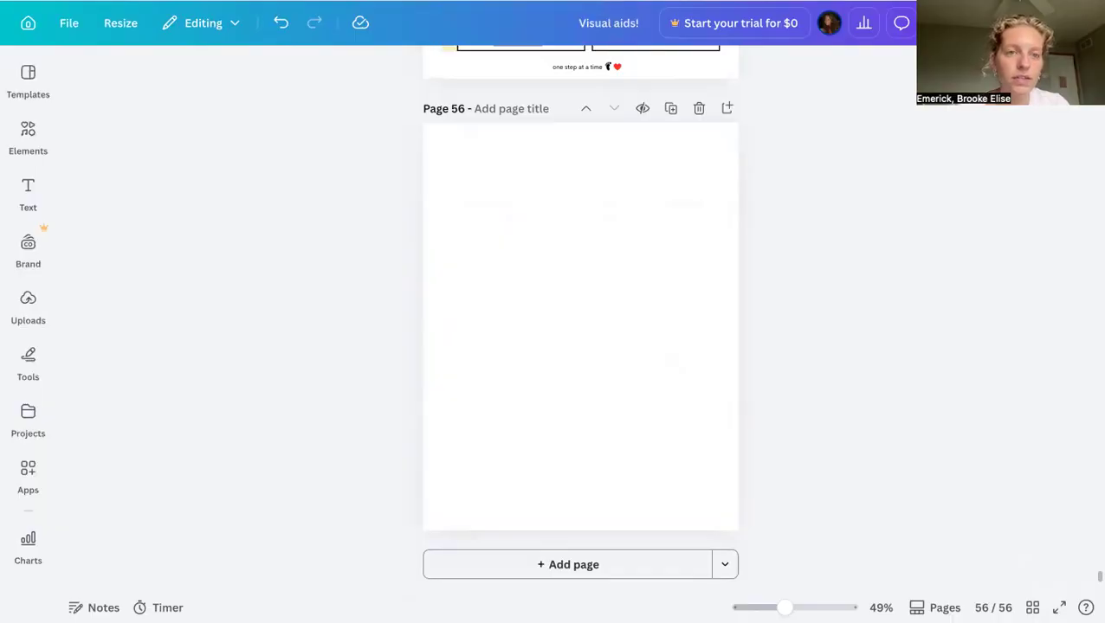
# Step: Return to the home page and create a blank Flyer (Portrait US) design
pyautogui.click(554, 2)
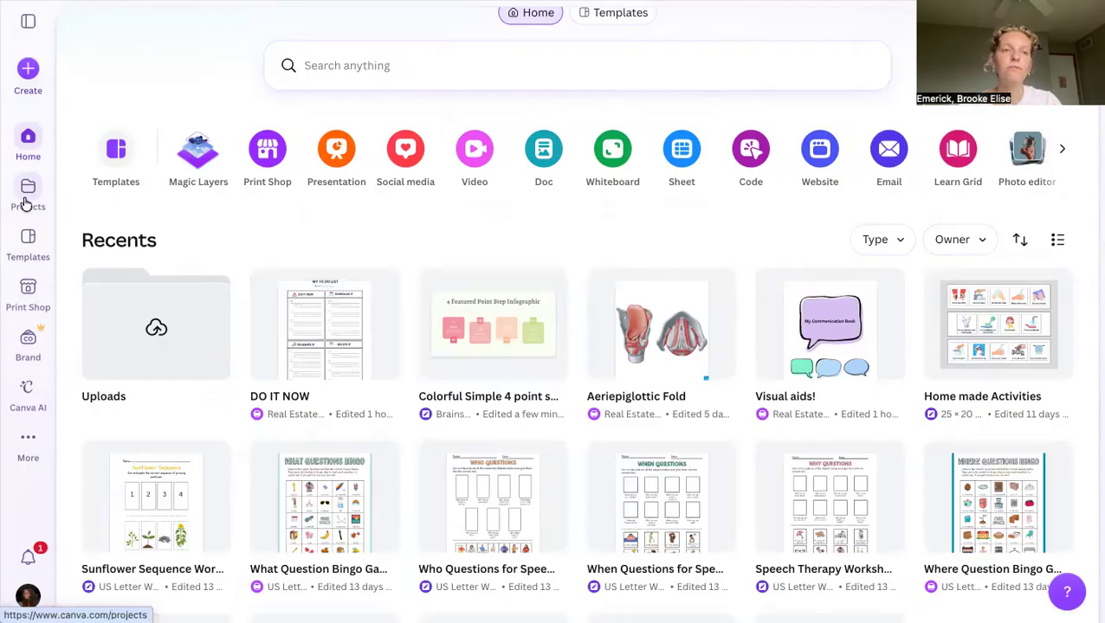
pyautogui.click(28, 75)
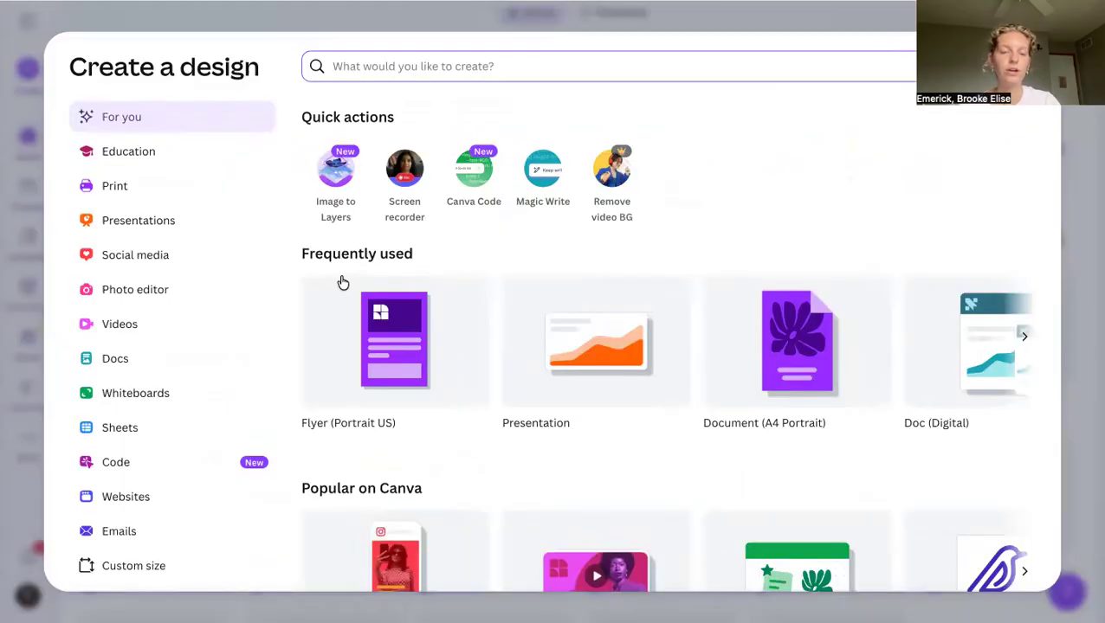
pyautogui.click(393, 342)
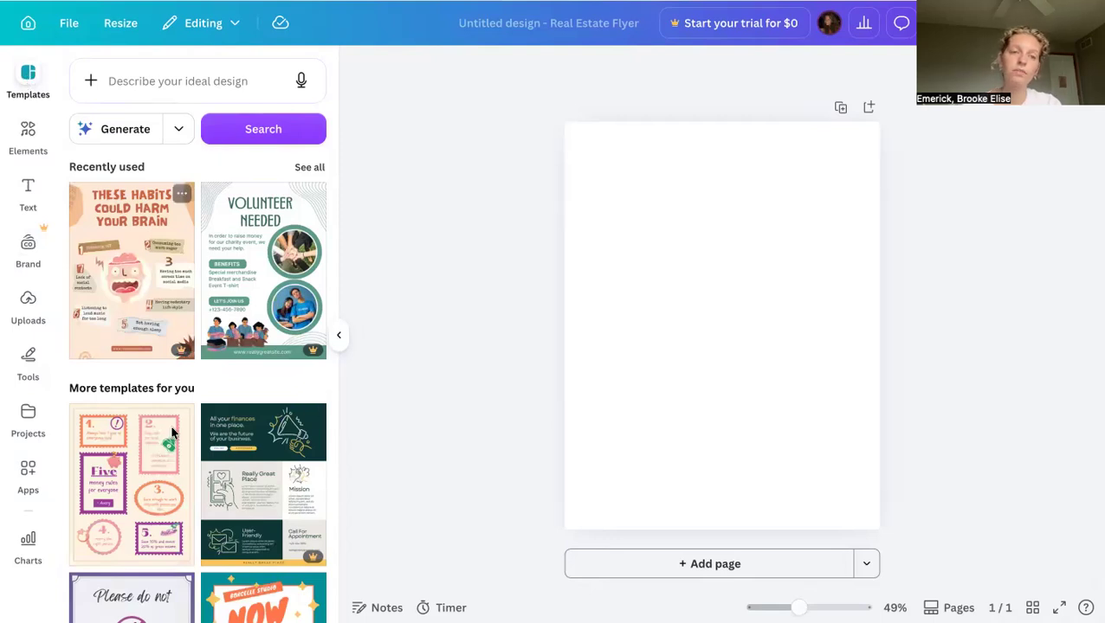
# Step: Look over the suggested templates, the element categories, the text styles and the uploaded images available for the flyer
pyautogui.scroll(-2, 172, 433)
pyautogui.scroll(-2, 174, 434)
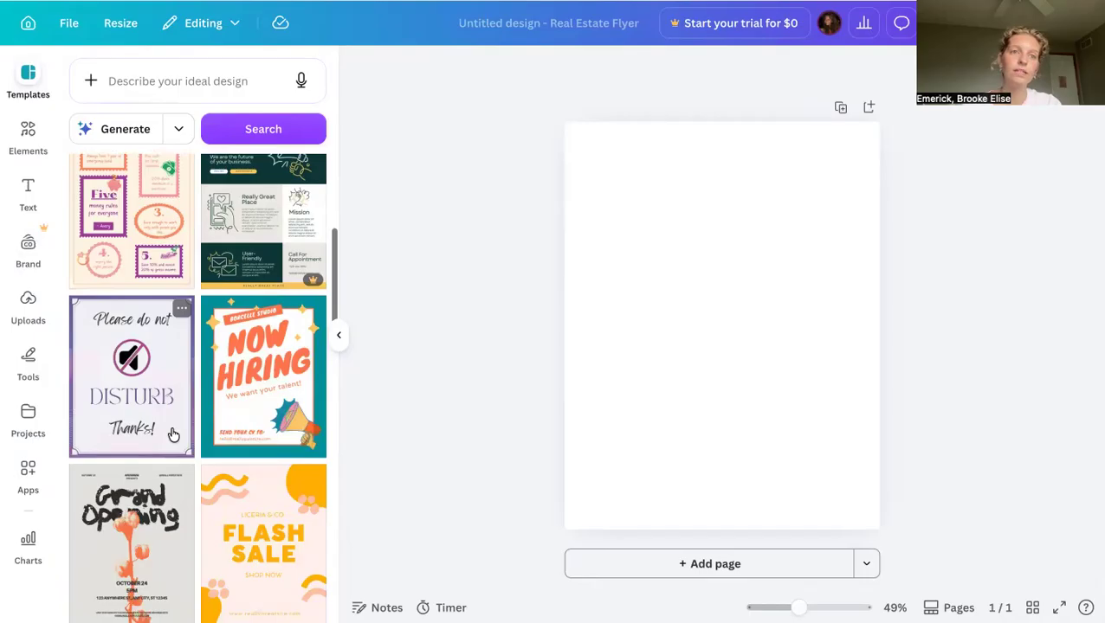
pyautogui.scroll(4, 173, 434)
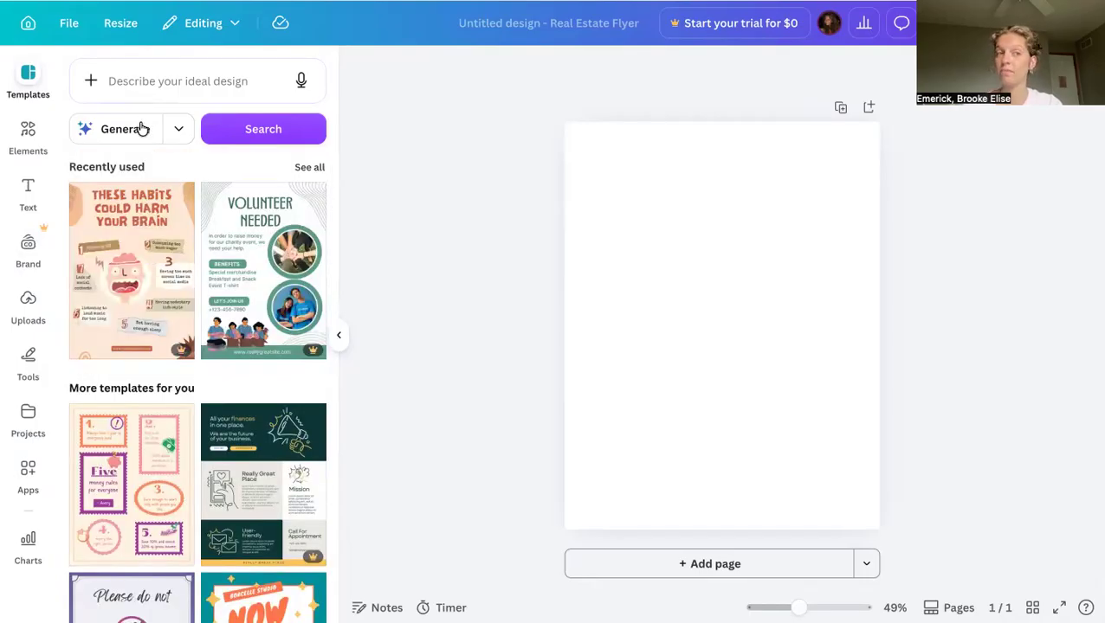
pyautogui.click(29, 136)
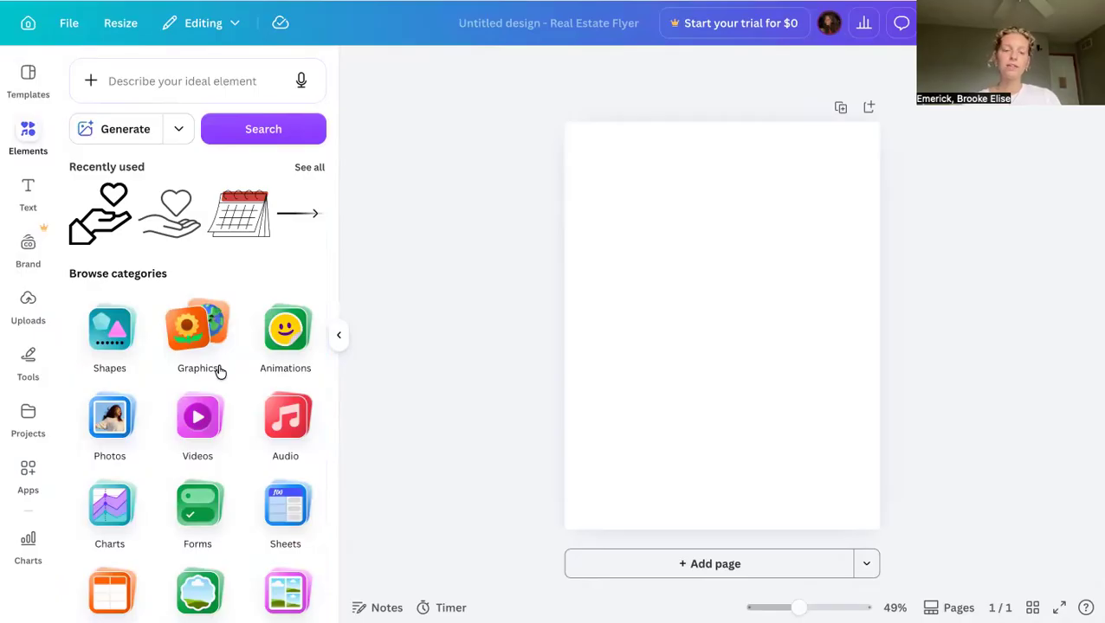
pyautogui.click(27, 192)
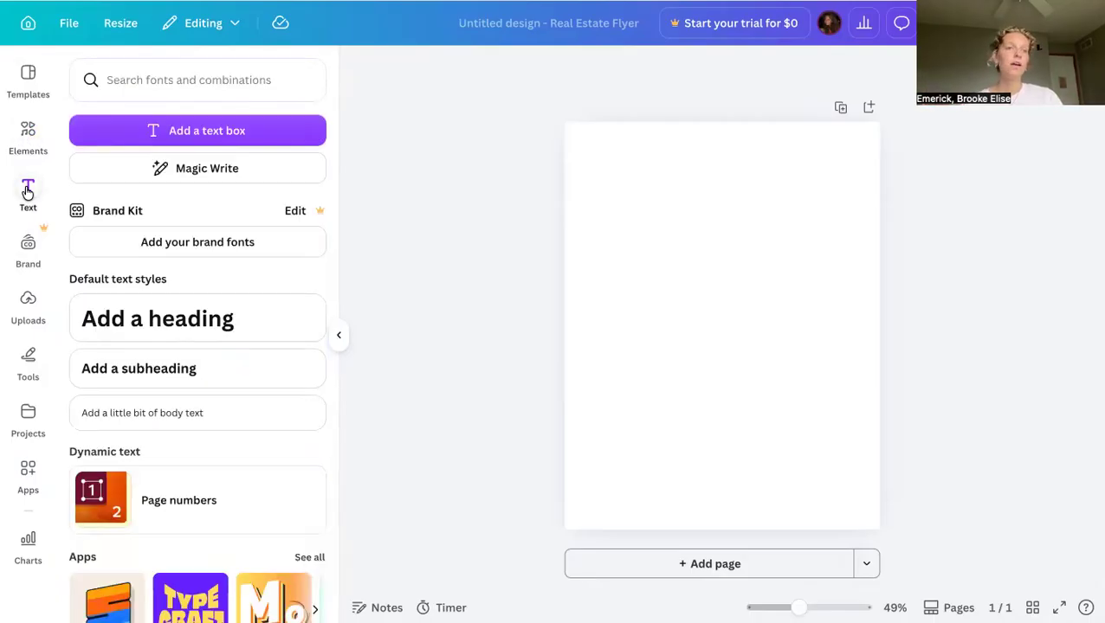
pyautogui.click(28, 314)
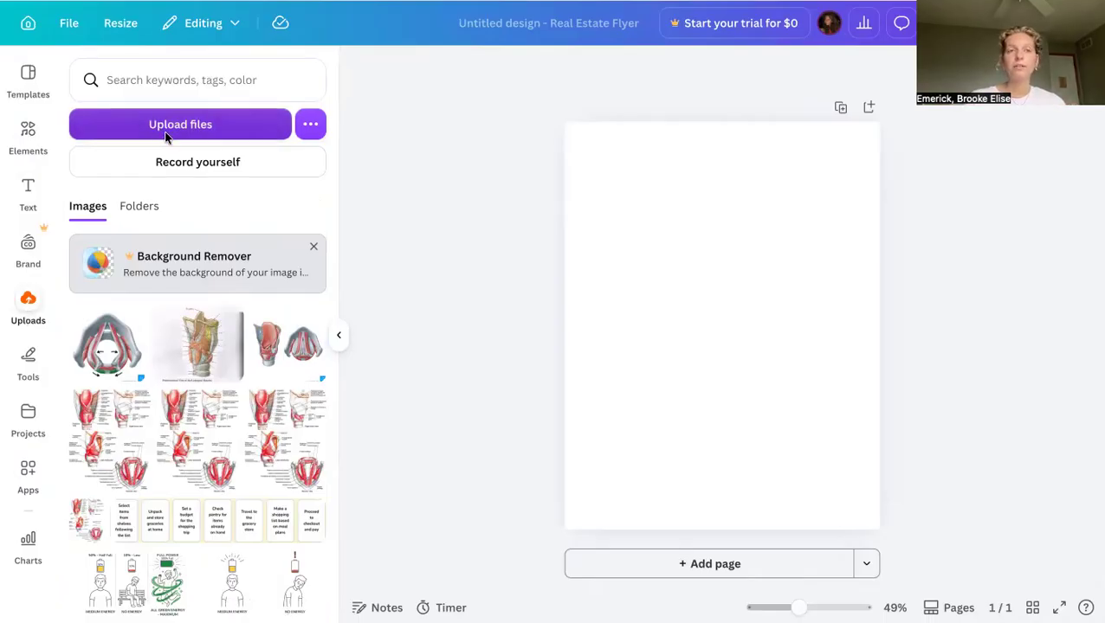
# Step: Place the first uploaded anatomy image on the blank page and delete it again
pyautogui.click(189, 179)
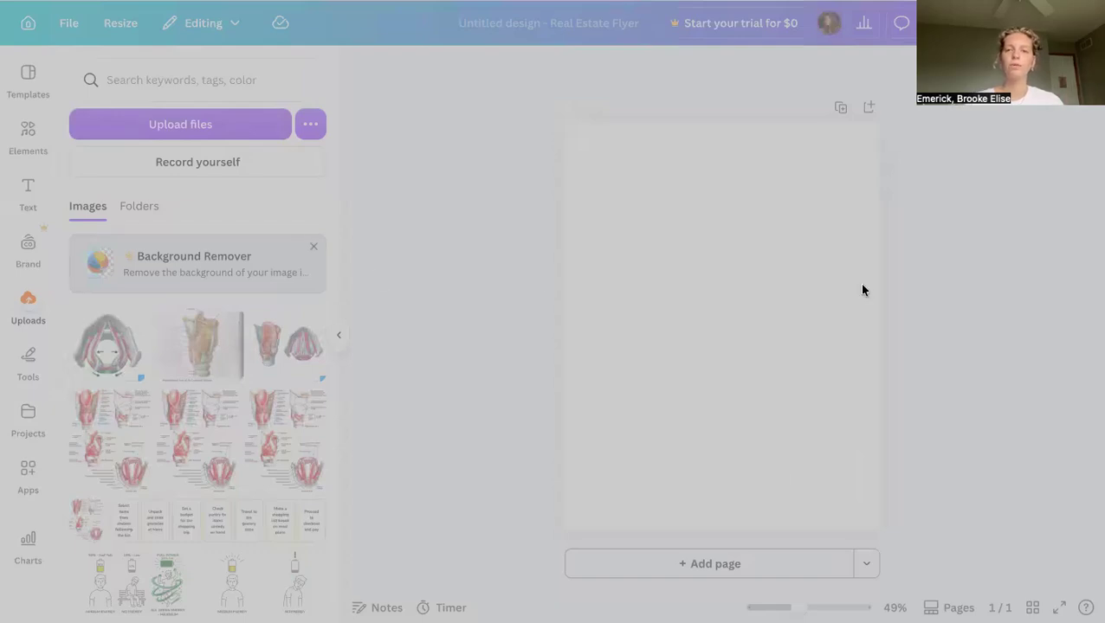
pyautogui.click(785, 453)
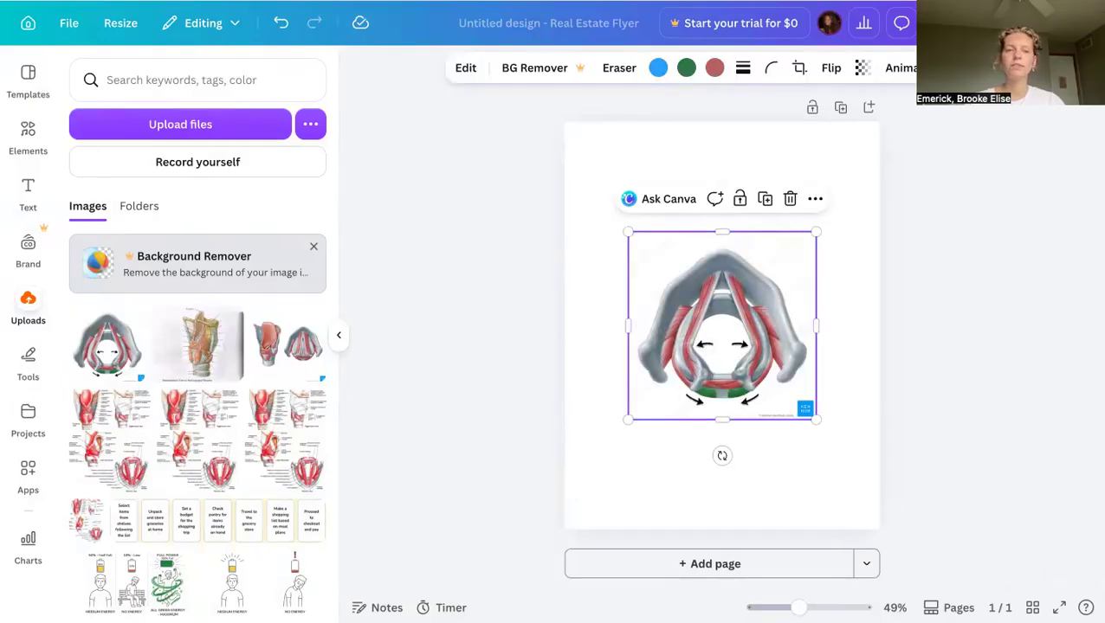
pyautogui.press('Delete')
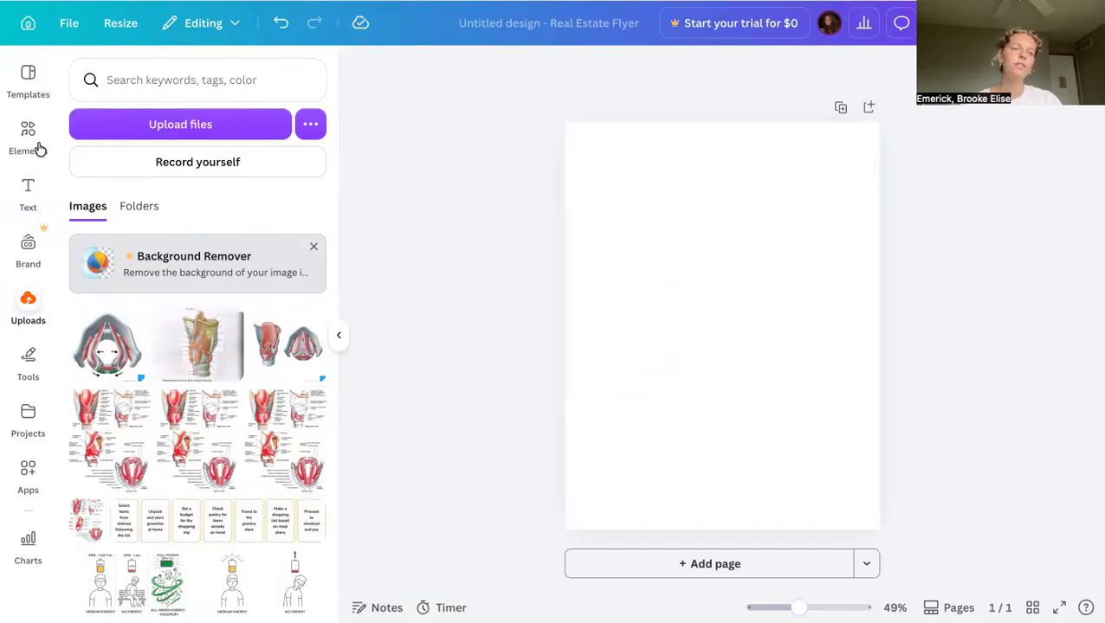
# Step: Show the Shapes category of the elements and look through its lines, basic shapes, polygons, stars, arrows and speech bubbles
pyautogui.click(39, 146)
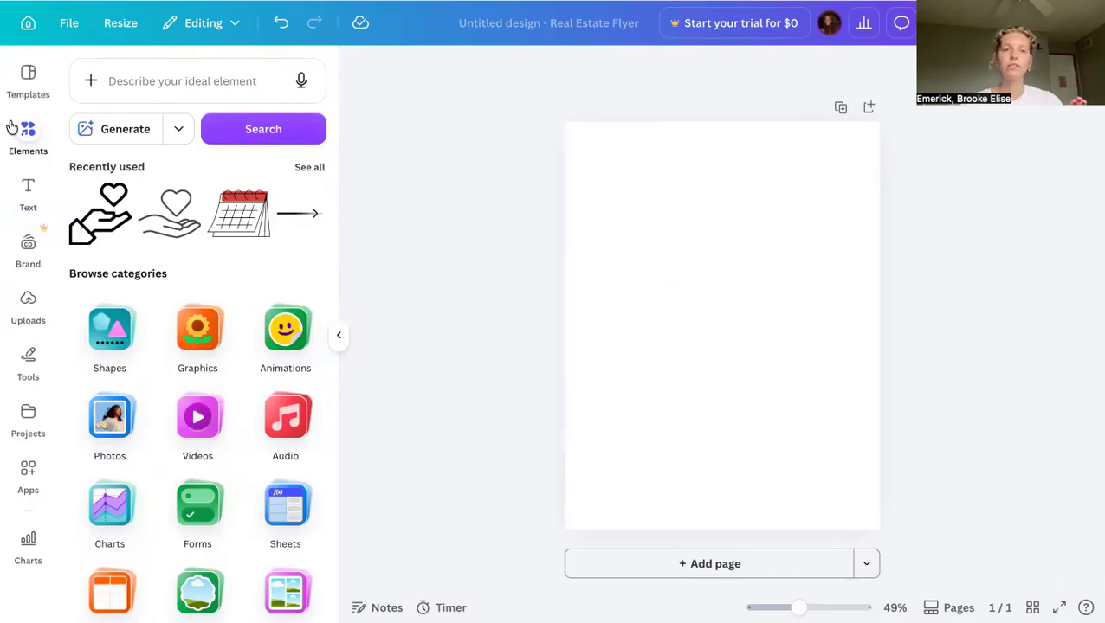
pyautogui.click(111, 324)
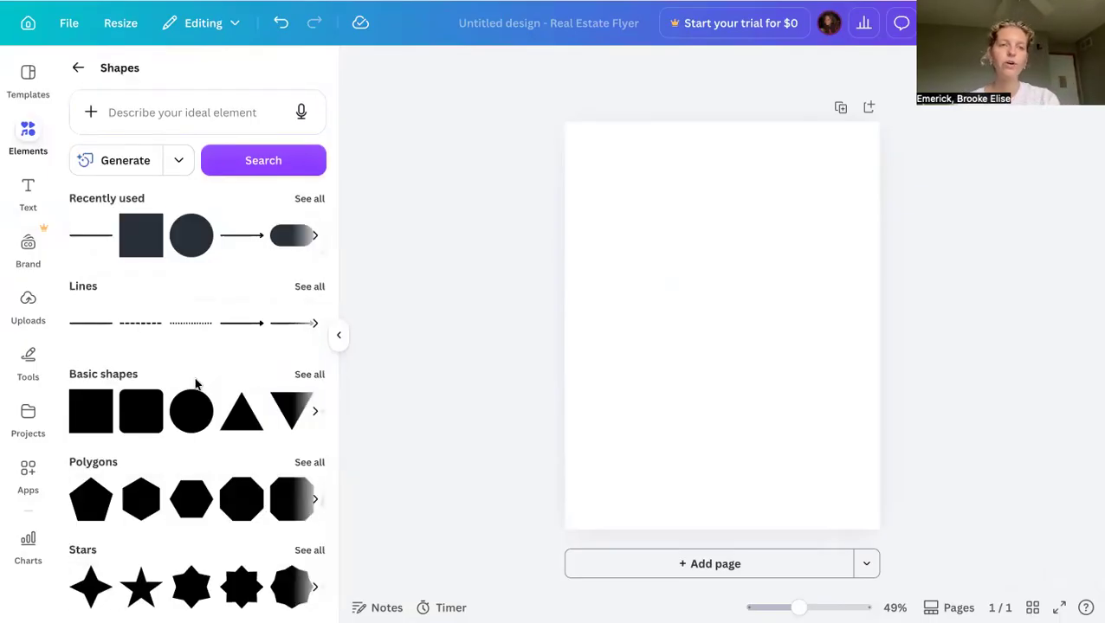
pyautogui.scroll(-3, 196, 383)
pyautogui.scroll(-1, 197, 382)
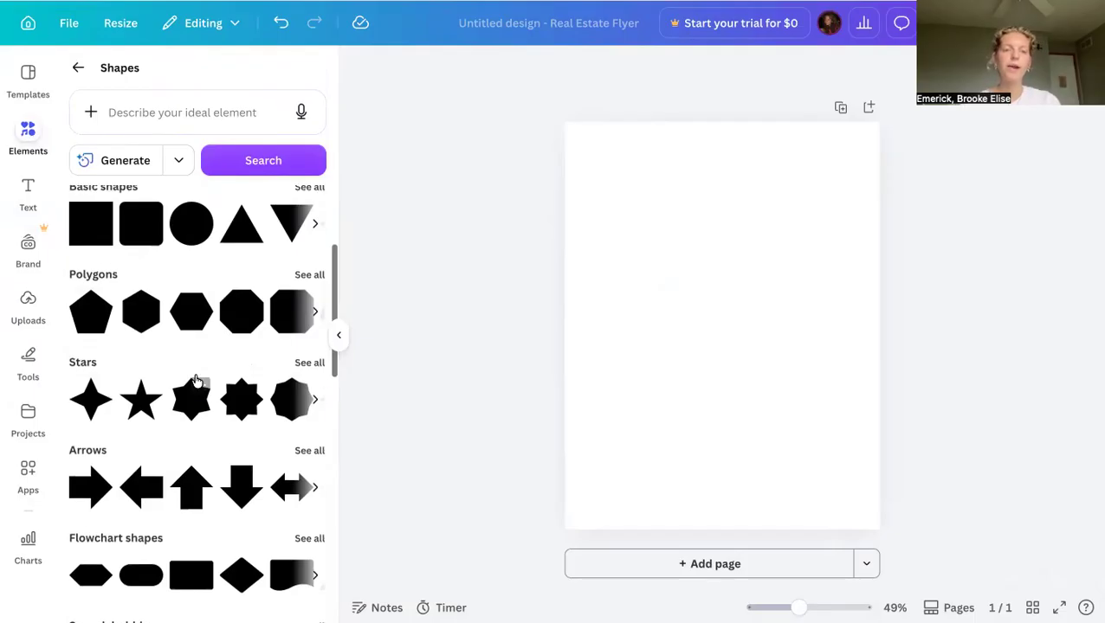
pyautogui.scroll(-5, 219, 511)
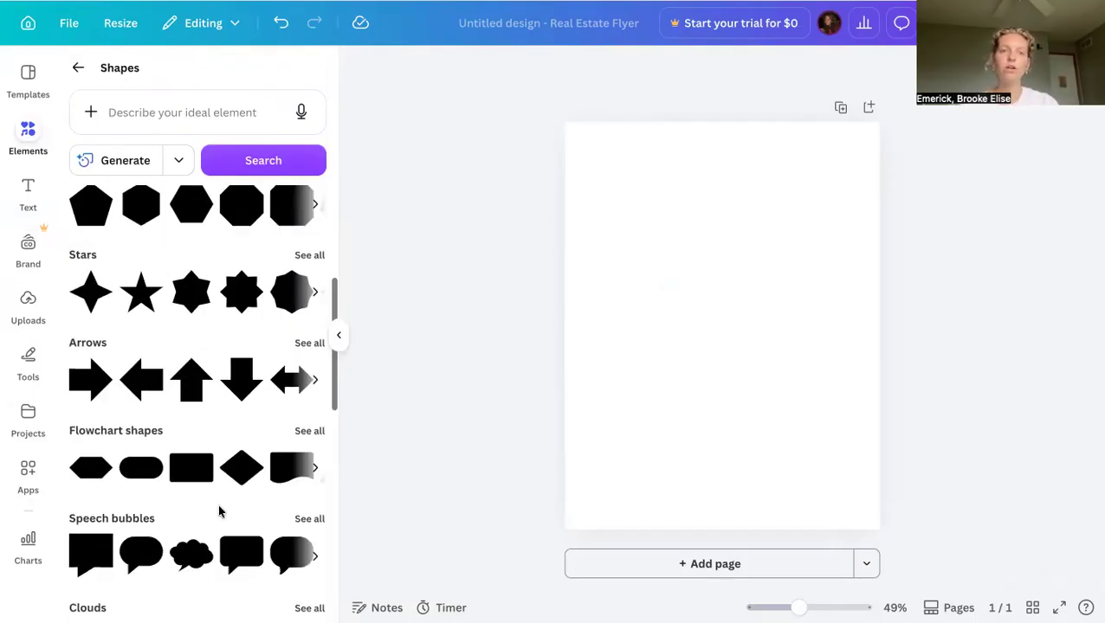
pyautogui.scroll(-4, 219, 511)
pyautogui.scroll(10, 219, 513)
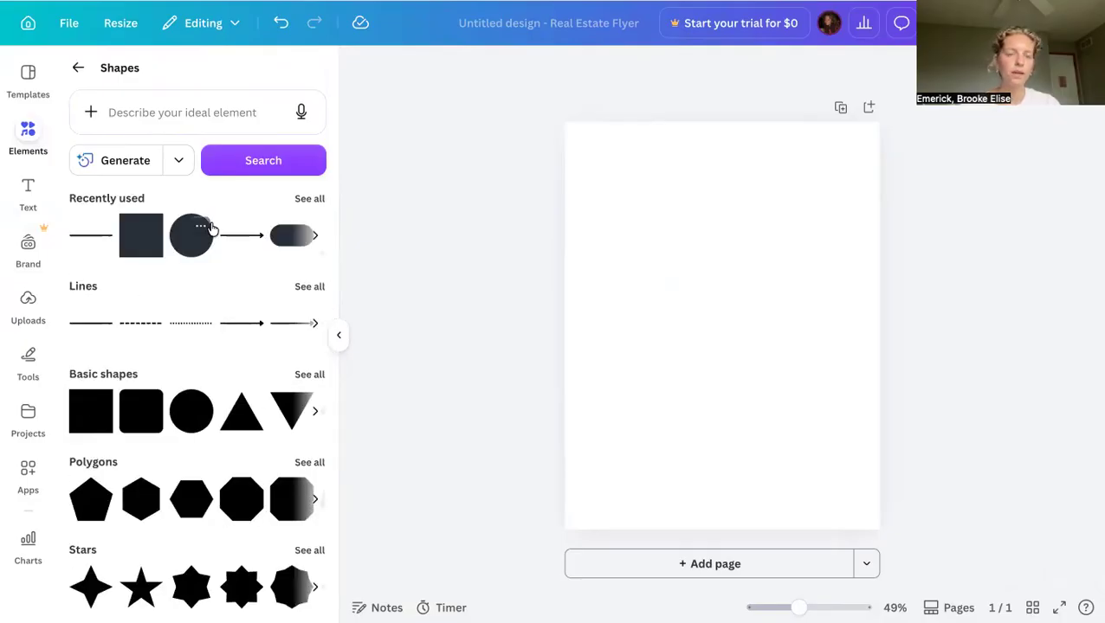
# Step: Add the recently used square to the page and keep it selected for formatting
pyautogui.click(147, 250)
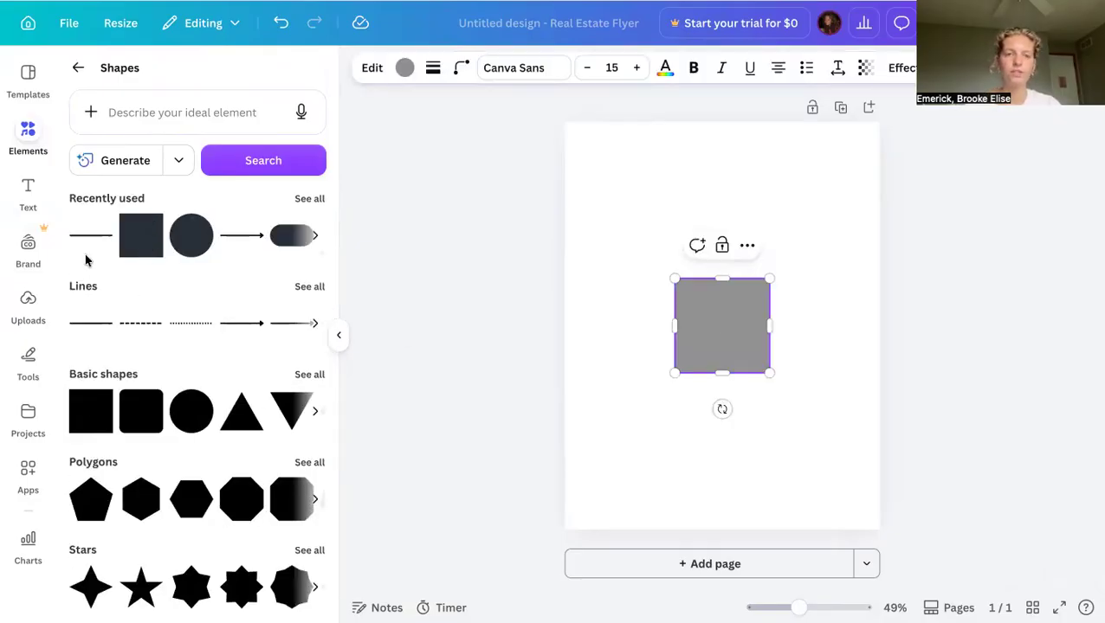
pyautogui.click(701, 298)
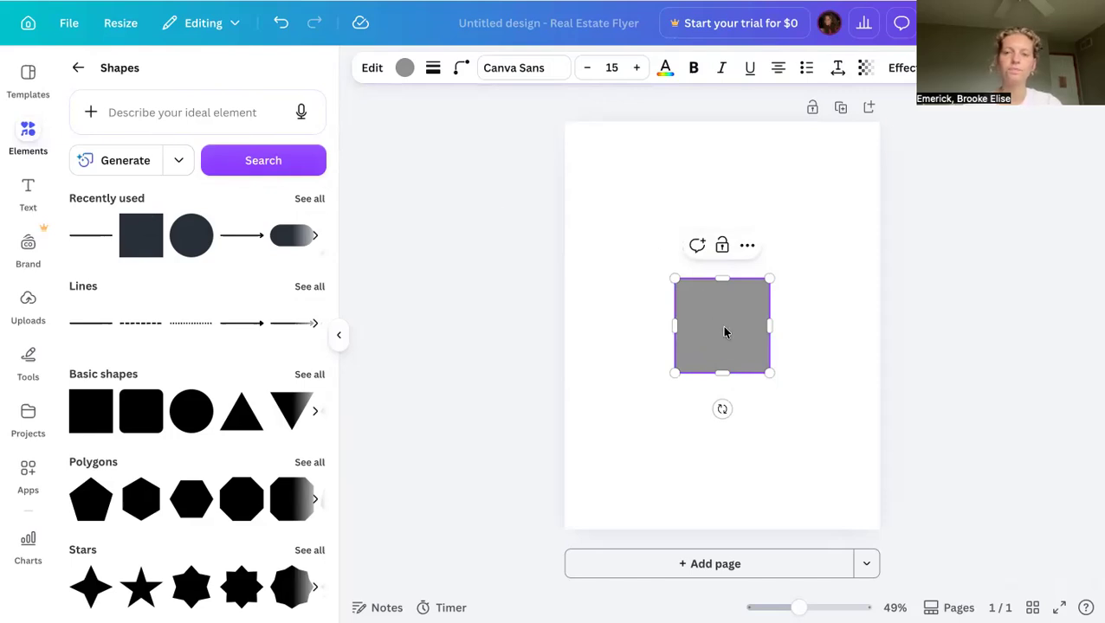
pyautogui.click(651, 244)
pyautogui.click(722, 306)
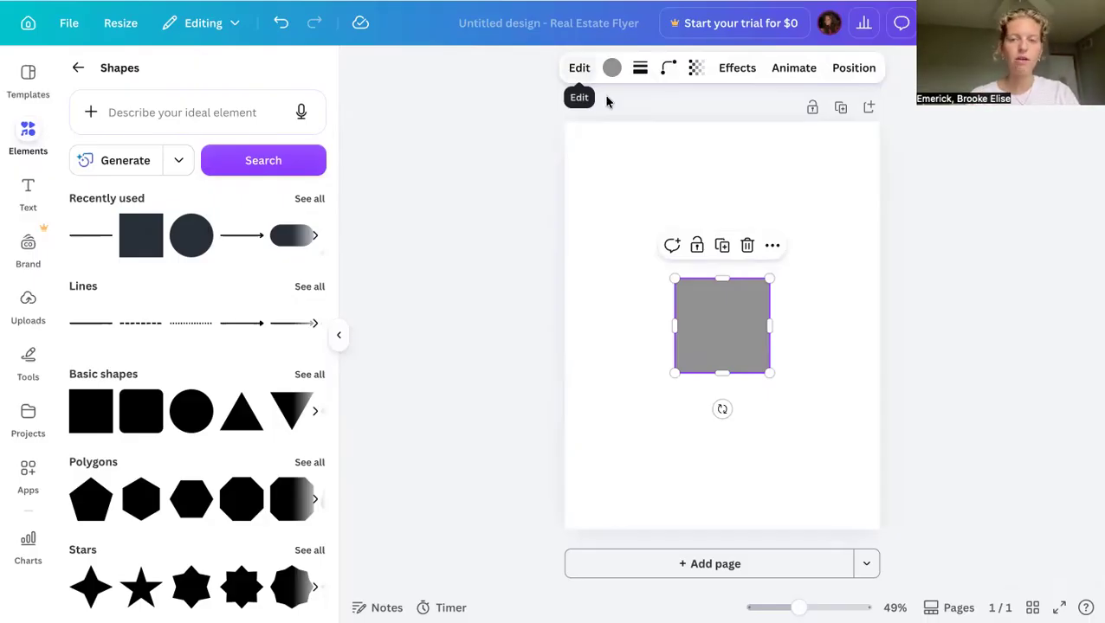
pyautogui.click(802, 362)
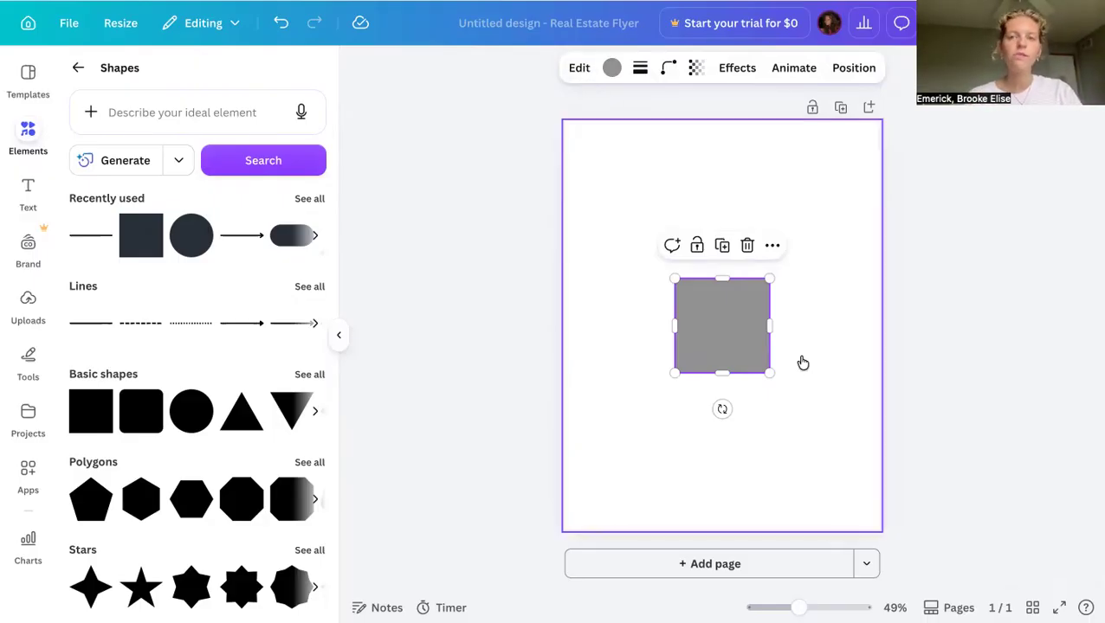
pyautogui.click(738, 338)
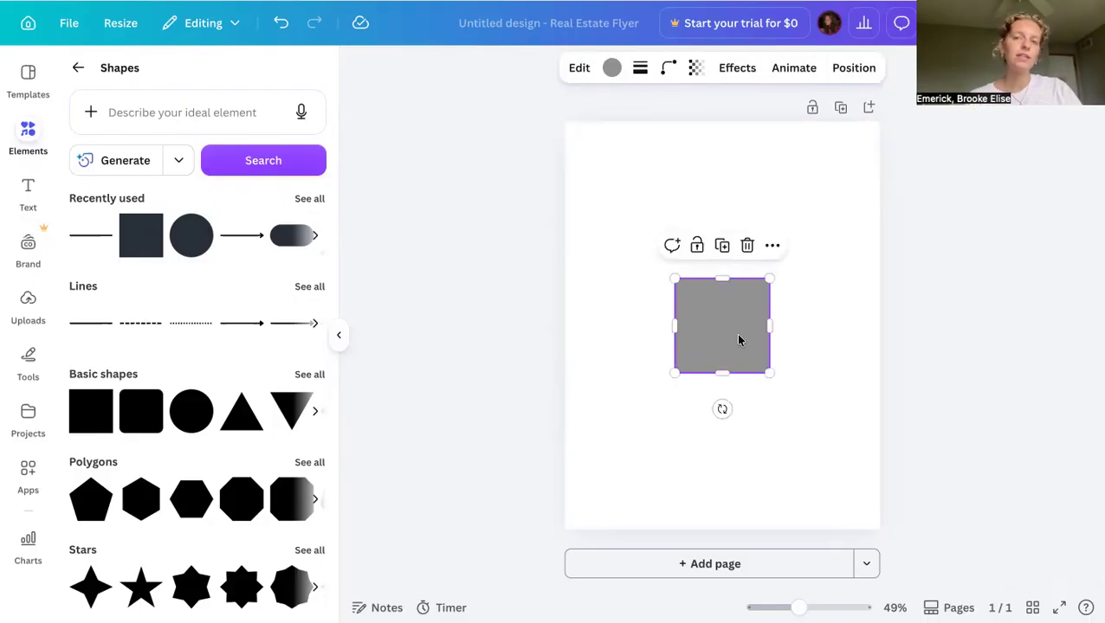
# Step: Try the border styles and stroke weight on the square, leaving it without a border at weight 0
pyautogui.click(639, 73)
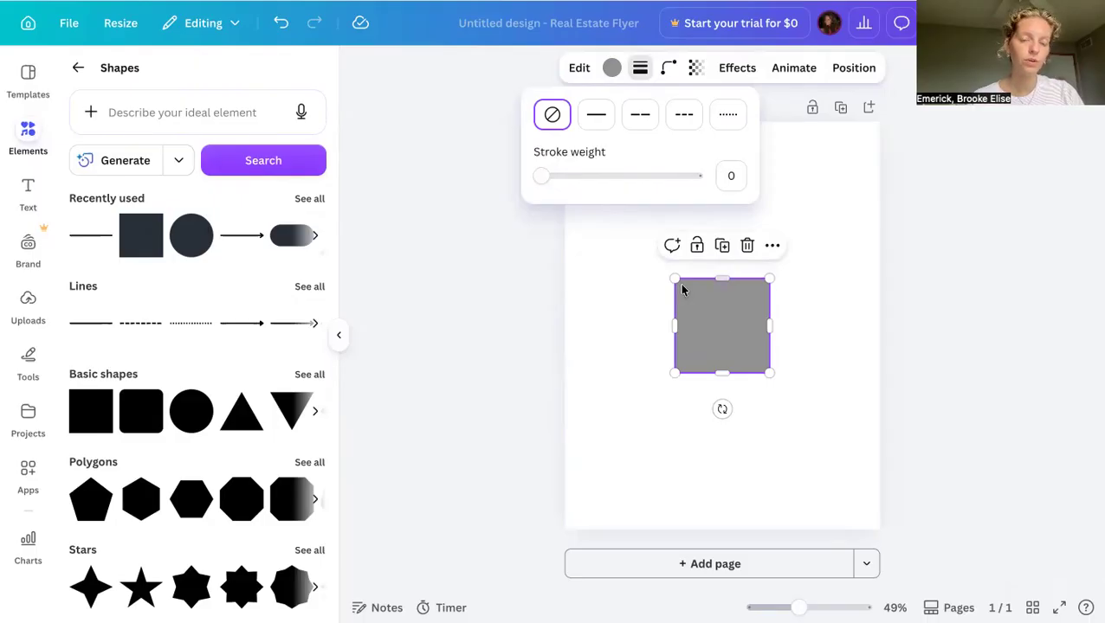
pyautogui.moveTo(542, 176)
pyautogui.mouseDown()
pyautogui.moveTo(576, 175)
pyautogui.moveTo(538, 177)
pyautogui.mouseUp()
pyautogui.click(638, 121)
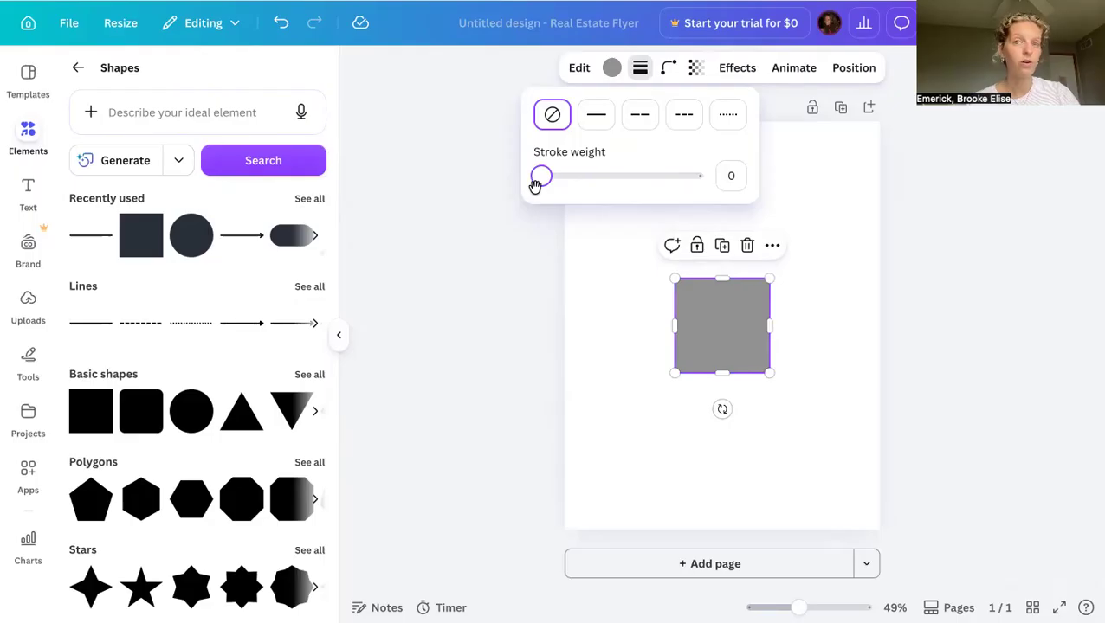
# Step: Try the square's corner rounding and number of sides, leaving the rounding at 0 and the sides at 4
pyautogui.click(668, 68)
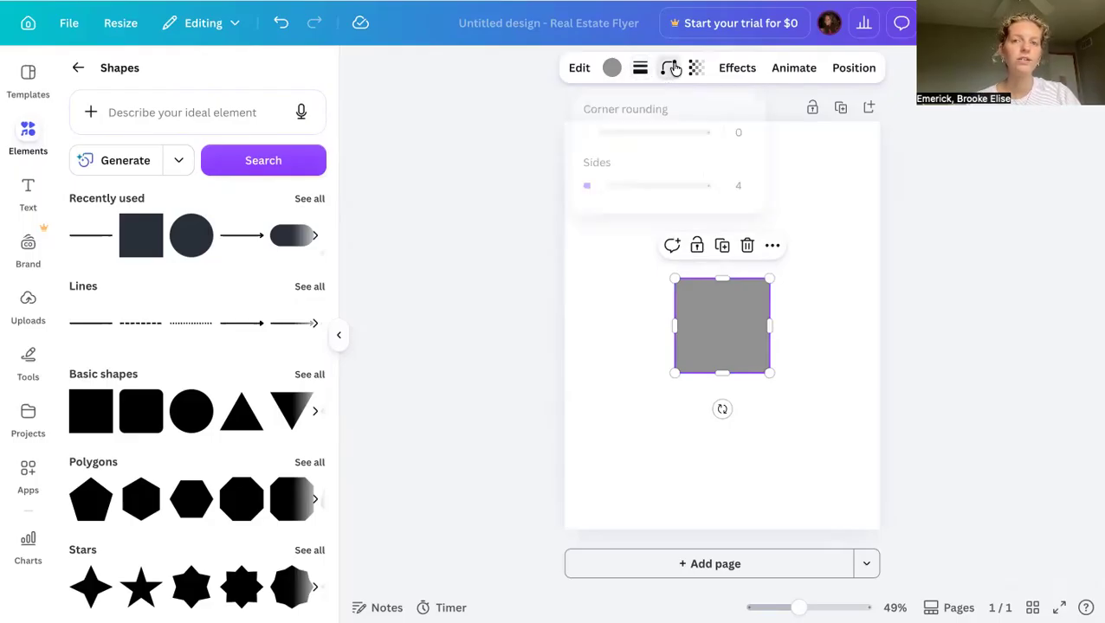
pyautogui.moveTo(591, 133); pyautogui.dragTo(557, 136)
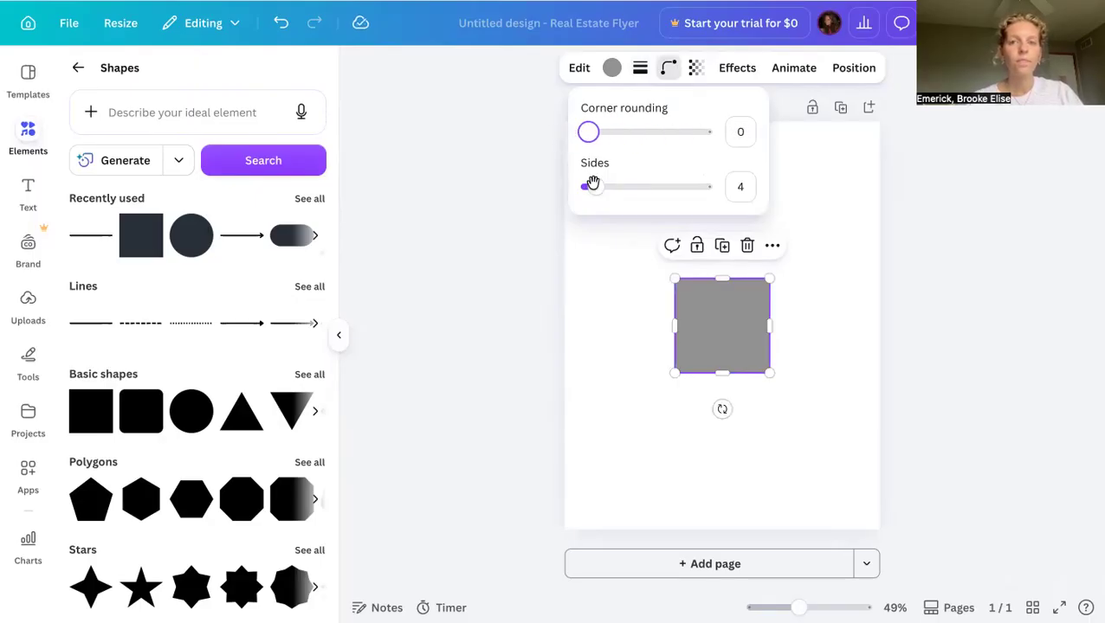
pyautogui.moveTo(597, 188)
pyautogui.mouseDown()
pyautogui.moveTo(657, 186)
pyautogui.moveTo(584, 185)
pyautogui.moveTo(596, 187)
pyautogui.mouseUp()
# Step: Lower the square's transparency to 28 and bring it back to 100
pyautogui.click(697, 70)
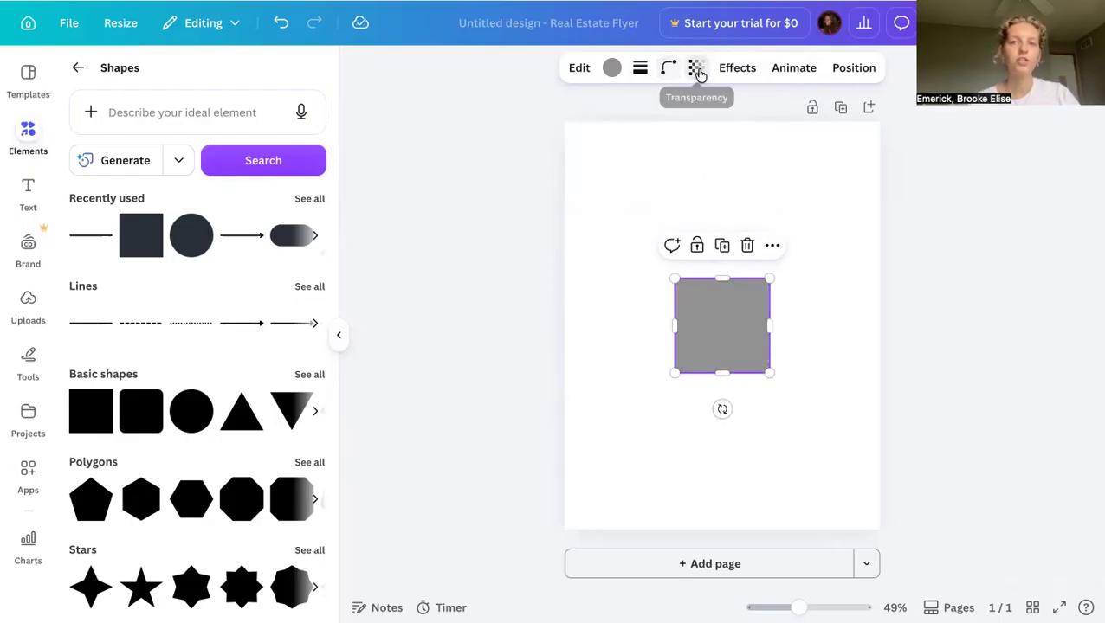
pyautogui.moveTo(732, 131); pyautogui.dragTo(647, 148)
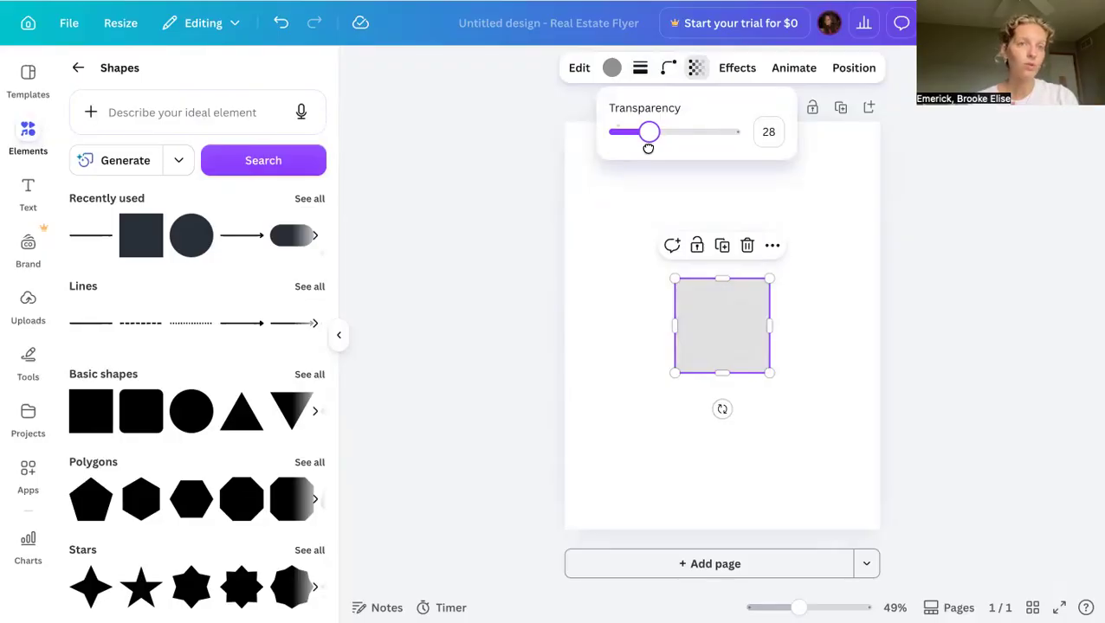
pyautogui.moveTo(647, 148); pyautogui.dragTo(737, 139)
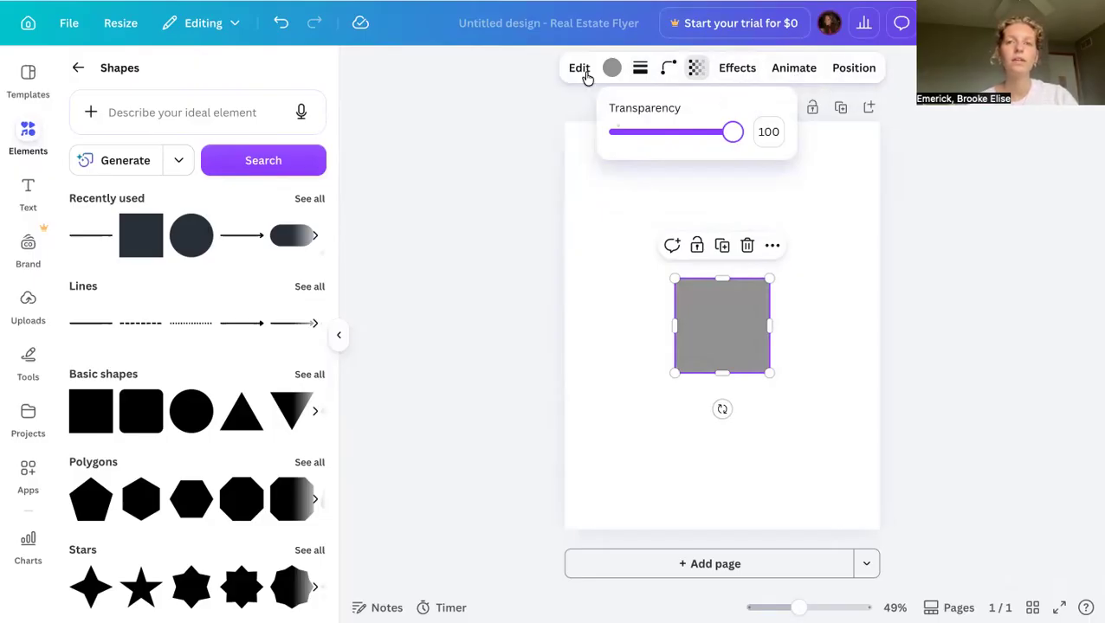
# Step: Show the square's position settings and resize it from its corner to about 2.42 in wide and high
pyautogui.click(857, 69)
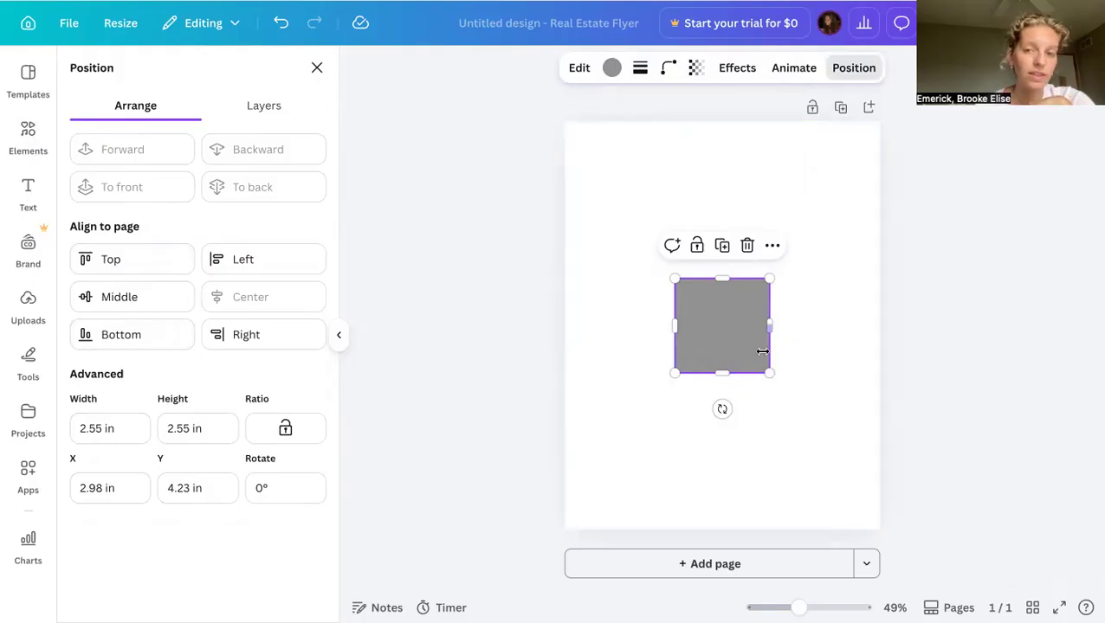
pyautogui.moveTo(767, 371); pyautogui.dragTo(756, 360)
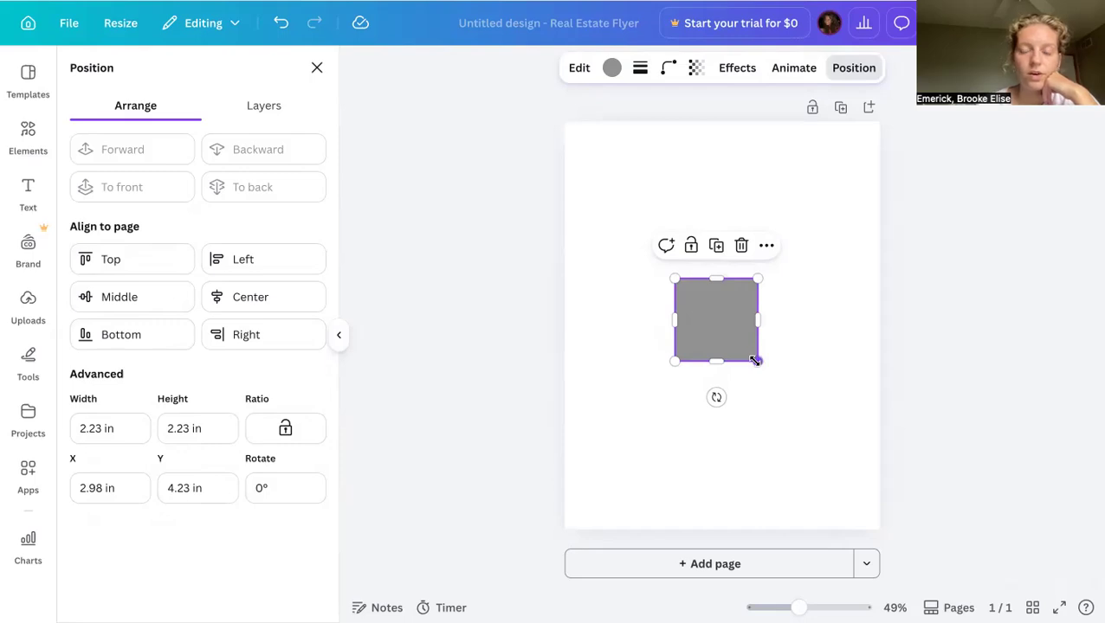
pyautogui.moveTo(754, 360); pyautogui.dragTo(766, 368)
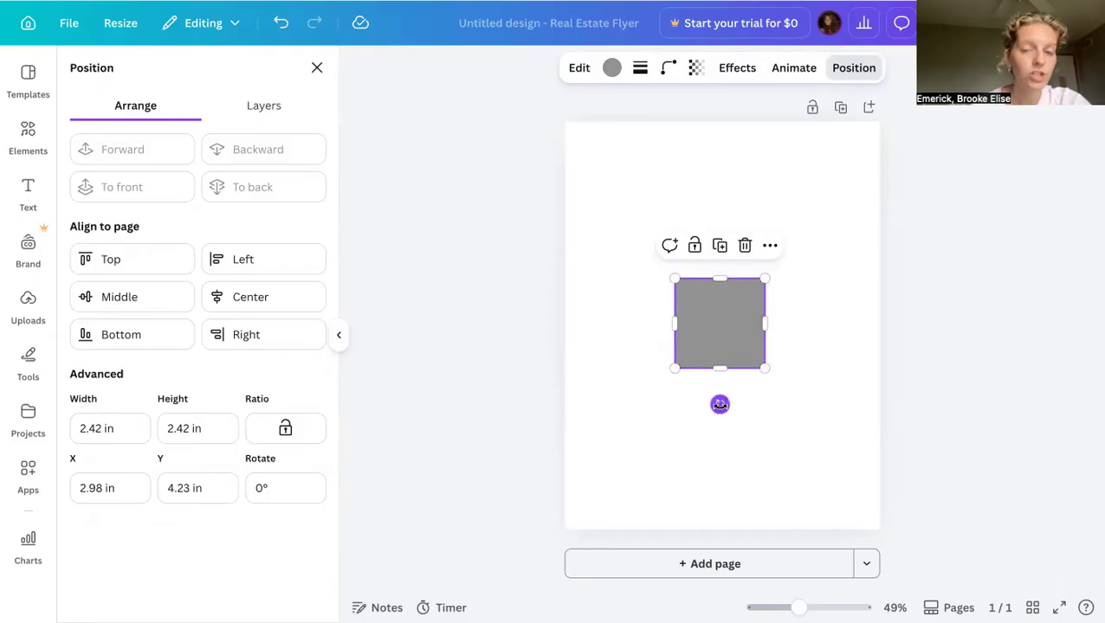
# Step: Rotate the square about 46.5°, turn it back to 0° and deselect it
pyautogui.moveTo(720, 405); pyautogui.dragTo(659, 383)
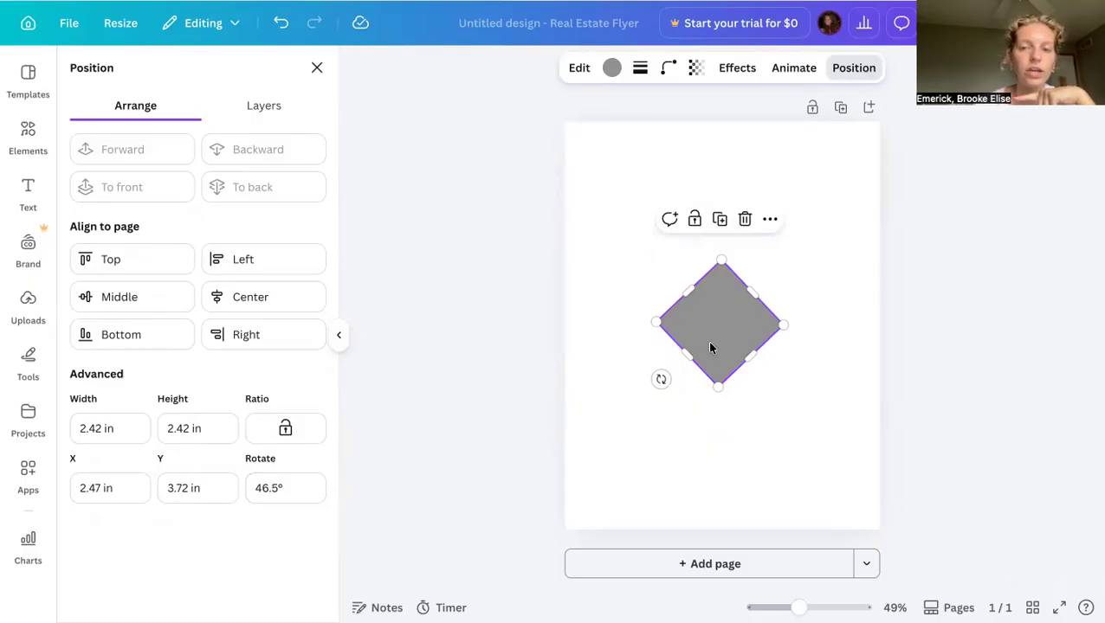
pyautogui.moveTo(667, 383); pyautogui.dragTo(719, 394)
pyautogui.click(188, 488)
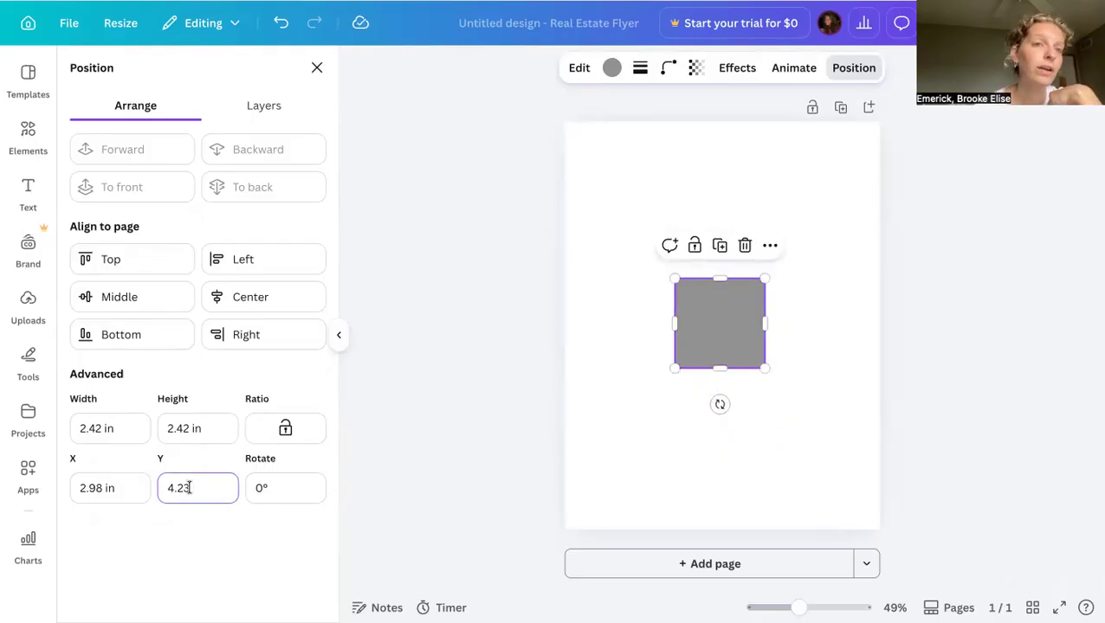
pyautogui.click(784, 274)
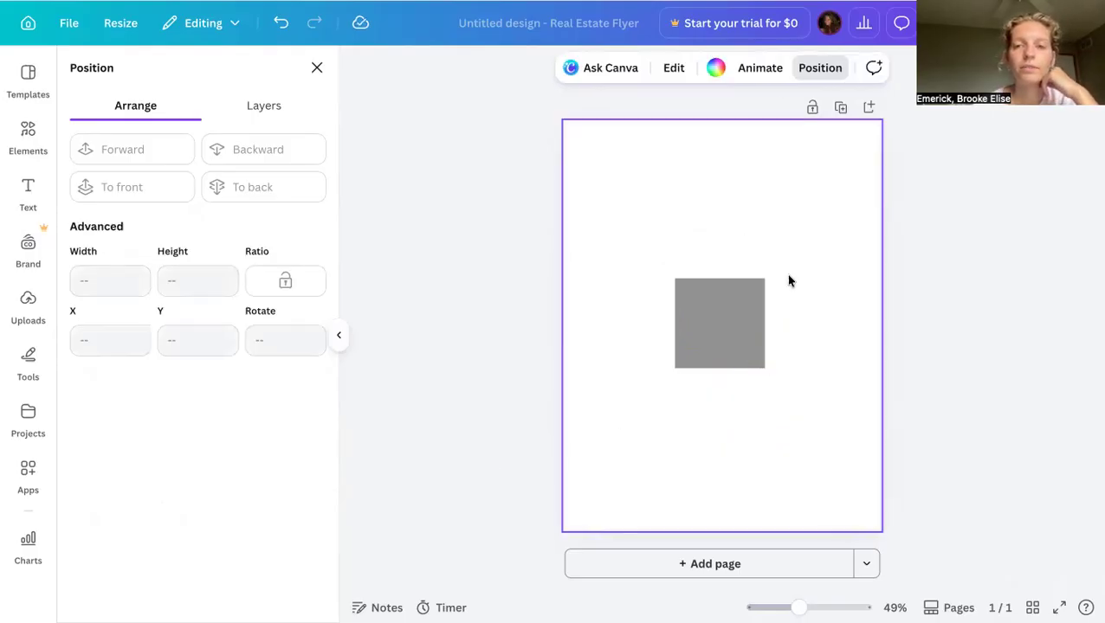
# Step: Fill the square with white and give it a thin dark border
pyautogui.click(746, 294)
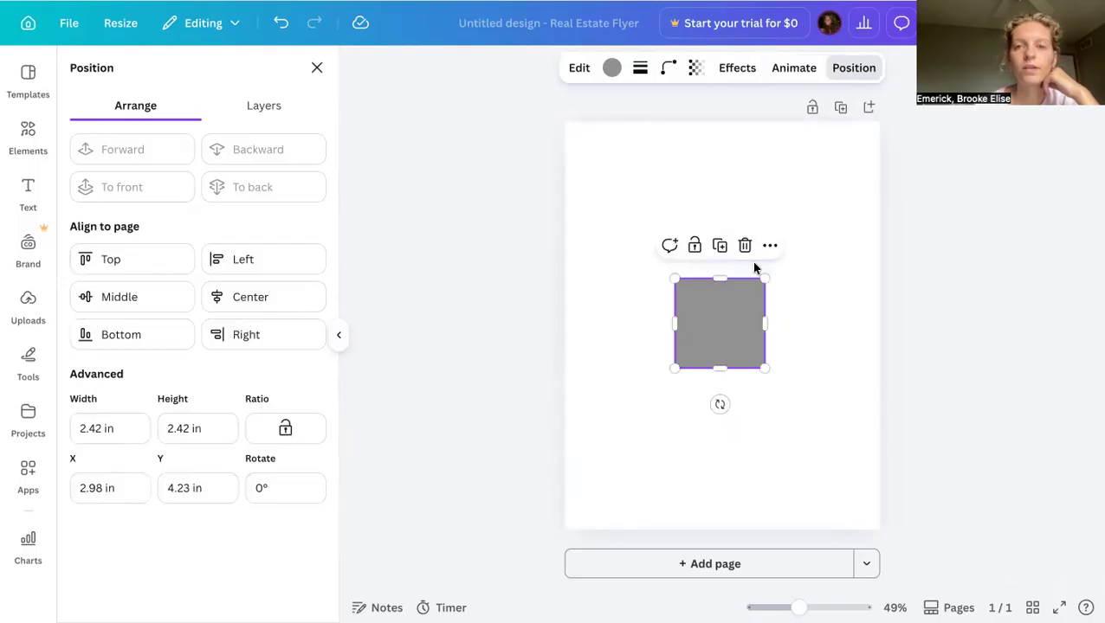
pyautogui.click(612, 69)
pyautogui.click(314, 409)
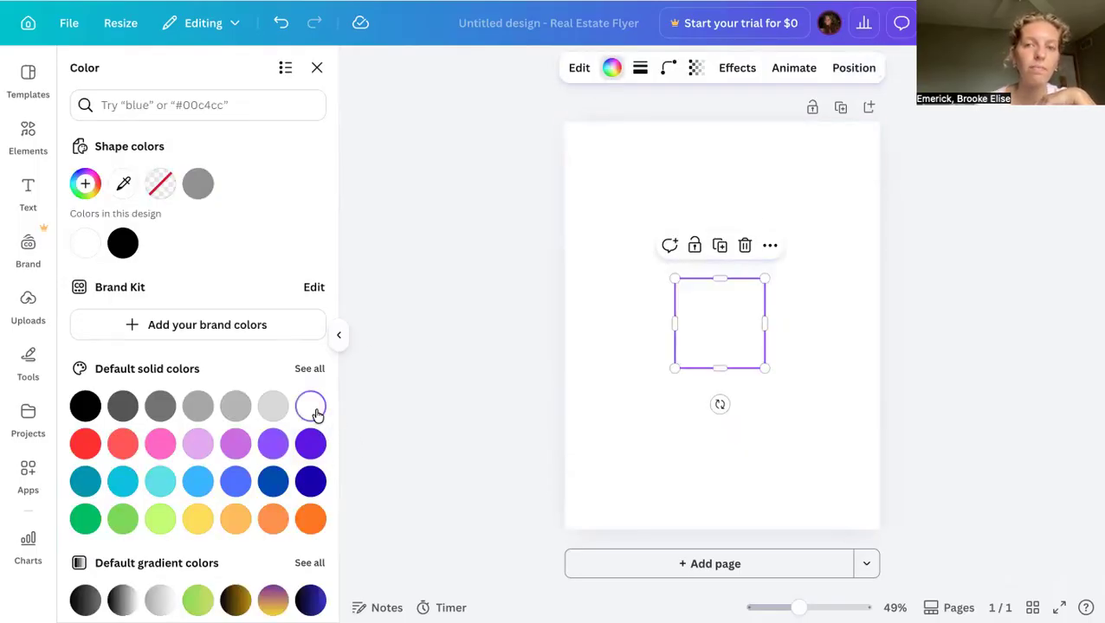
pyautogui.click(641, 70)
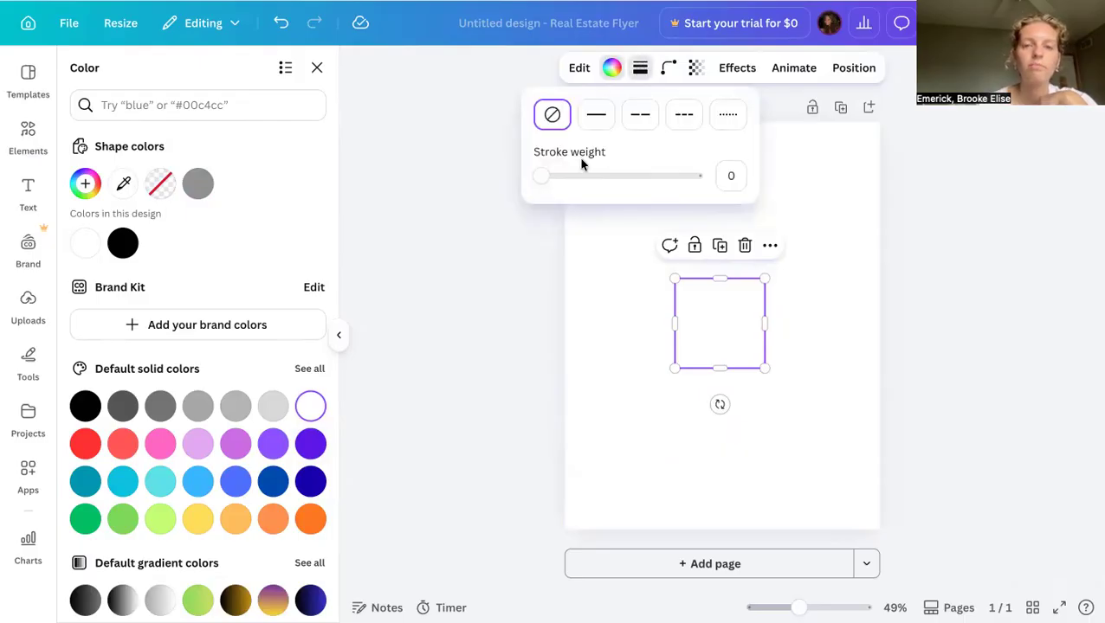
pyautogui.click(731, 174)
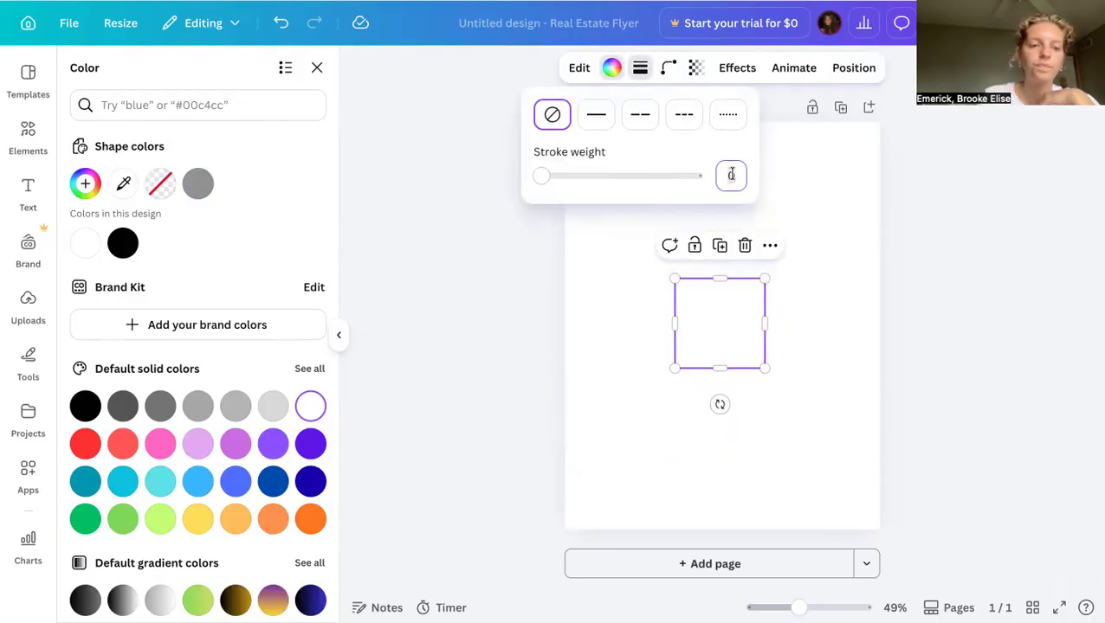
pyautogui.click(815, 442)
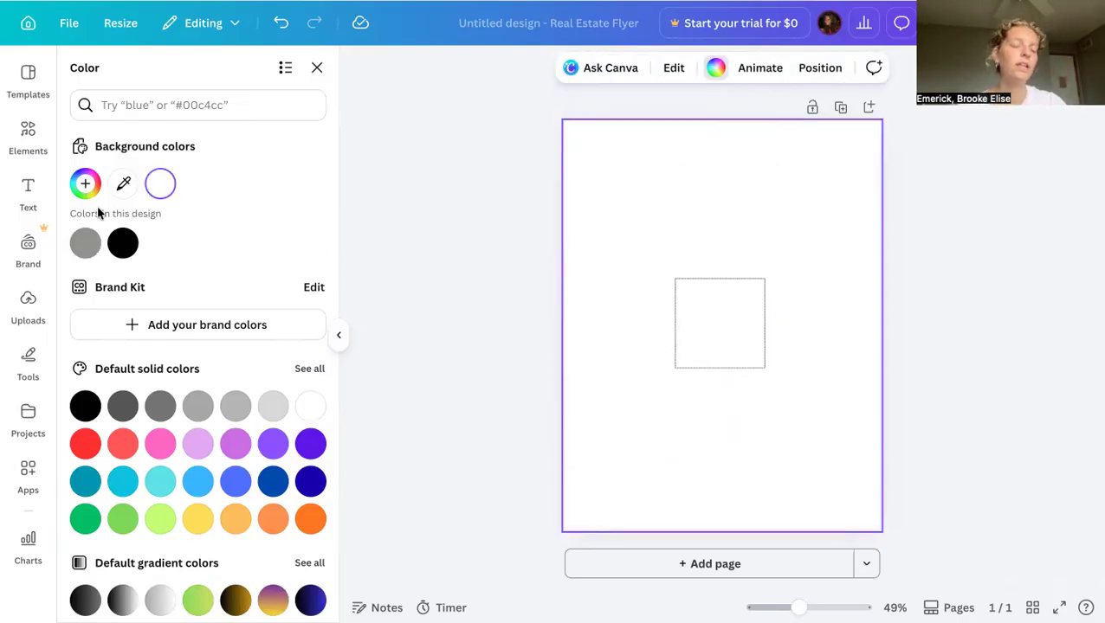
# Step: Return to the general elements overview and search it for "tree"
pyautogui.click(29, 142)
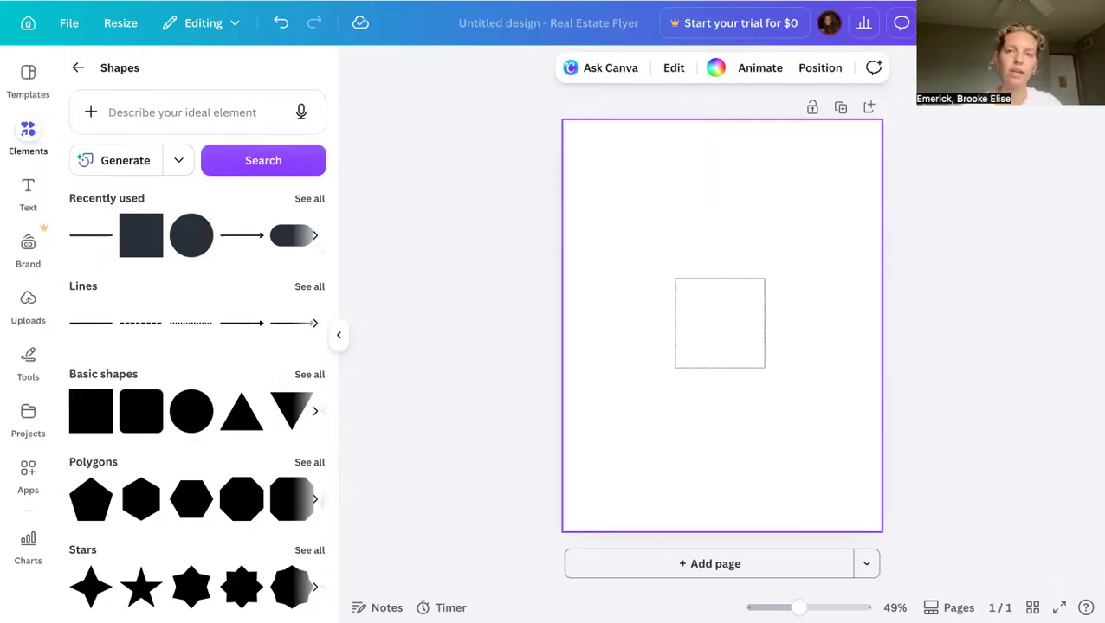
pyautogui.click(76, 66)
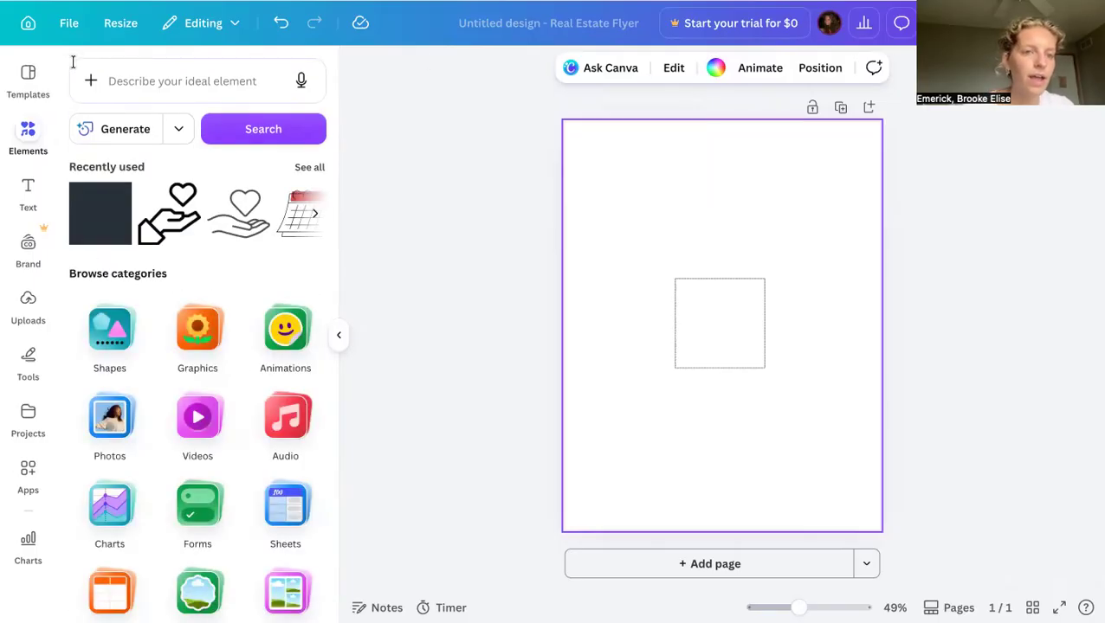
pyautogui.click(119, 82)
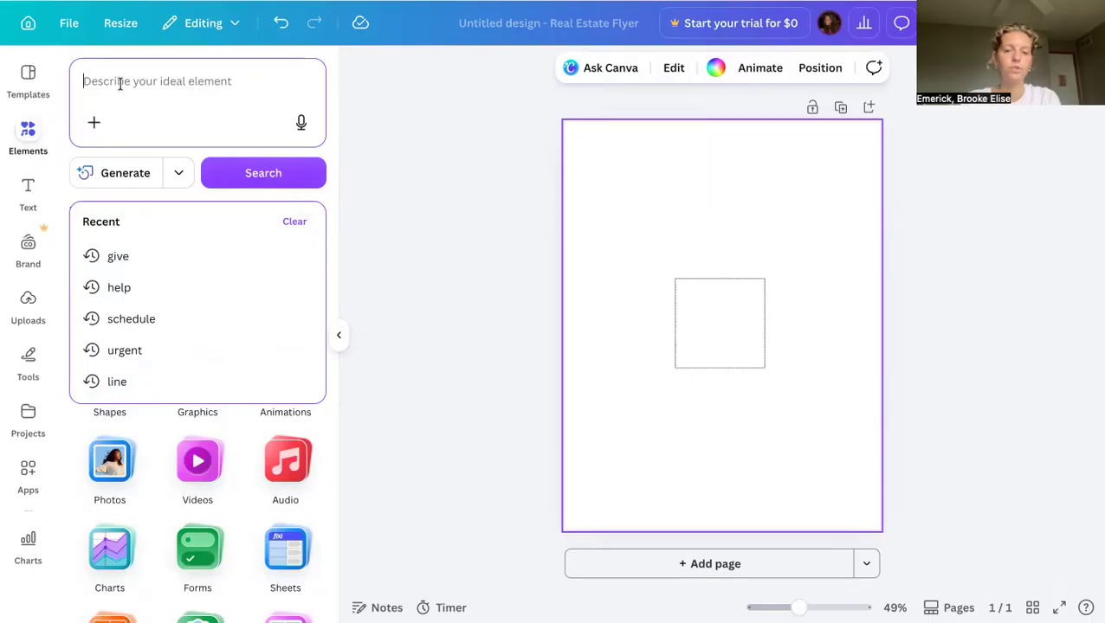
pyautogui.write('tree')
pyautogui.press('Return')
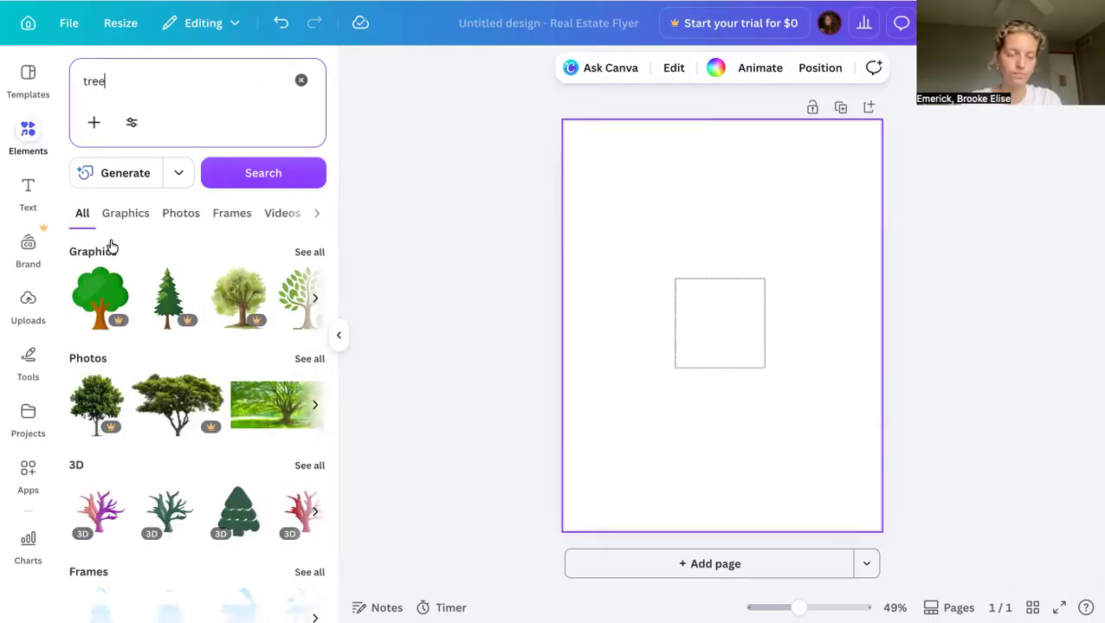
# Step: Add the free green tree graphic with brown branches and scale it down to a small tree in the lower part of the page
pyautogui.click(309, 252)
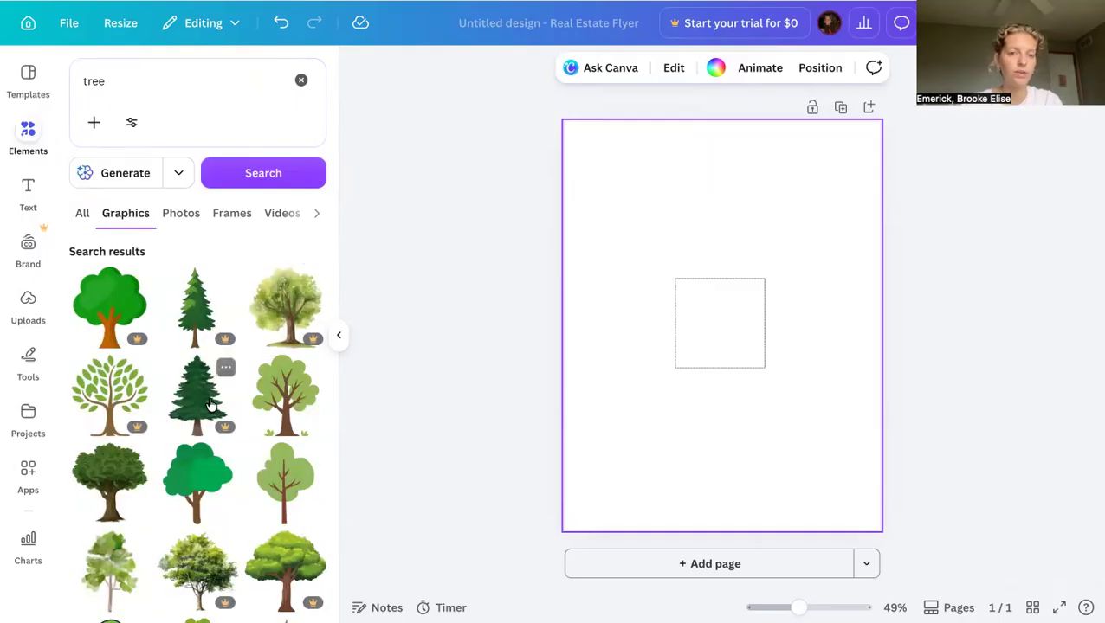
pyautogui.scroll(-1, 221, 364)
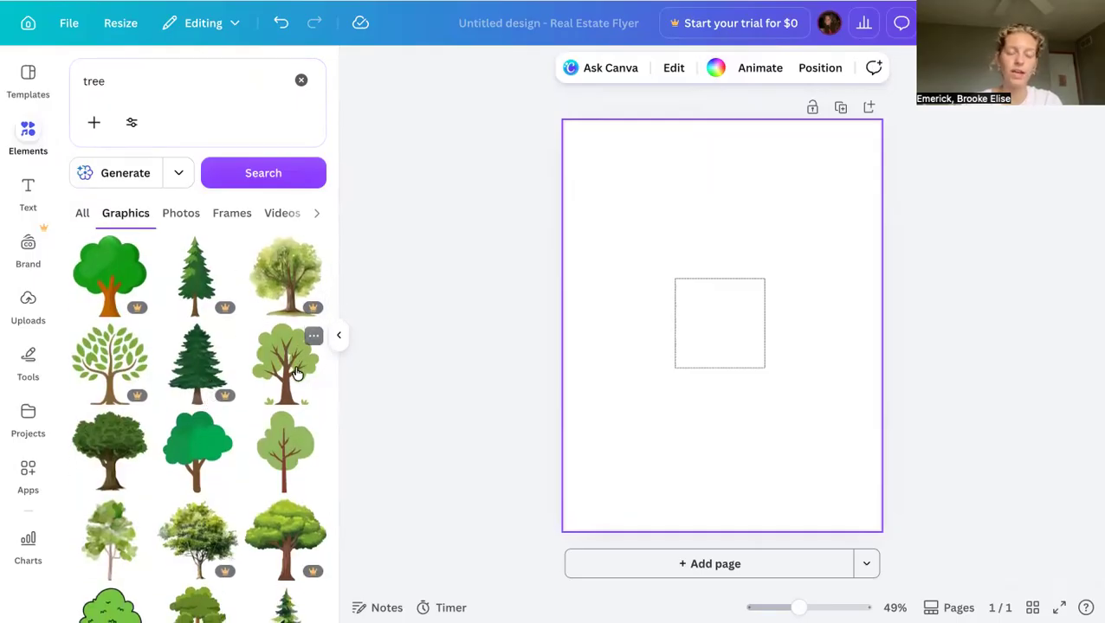
pyautogui.click(295, 372)
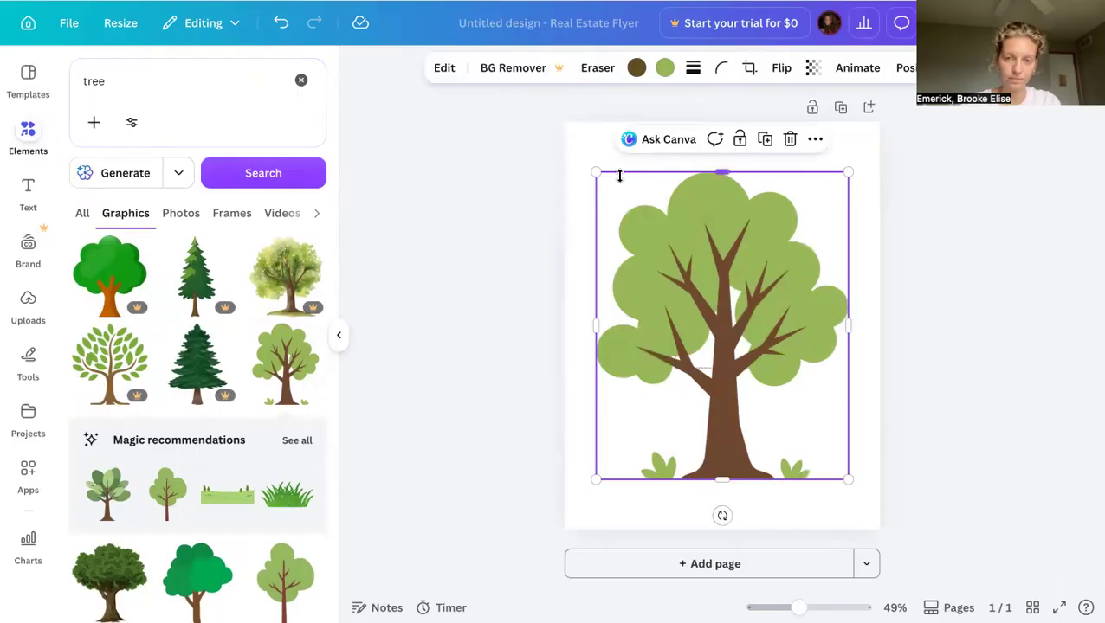
pyautogui.moveTo(602, 173); pyautogui.dragTo(783, 435)
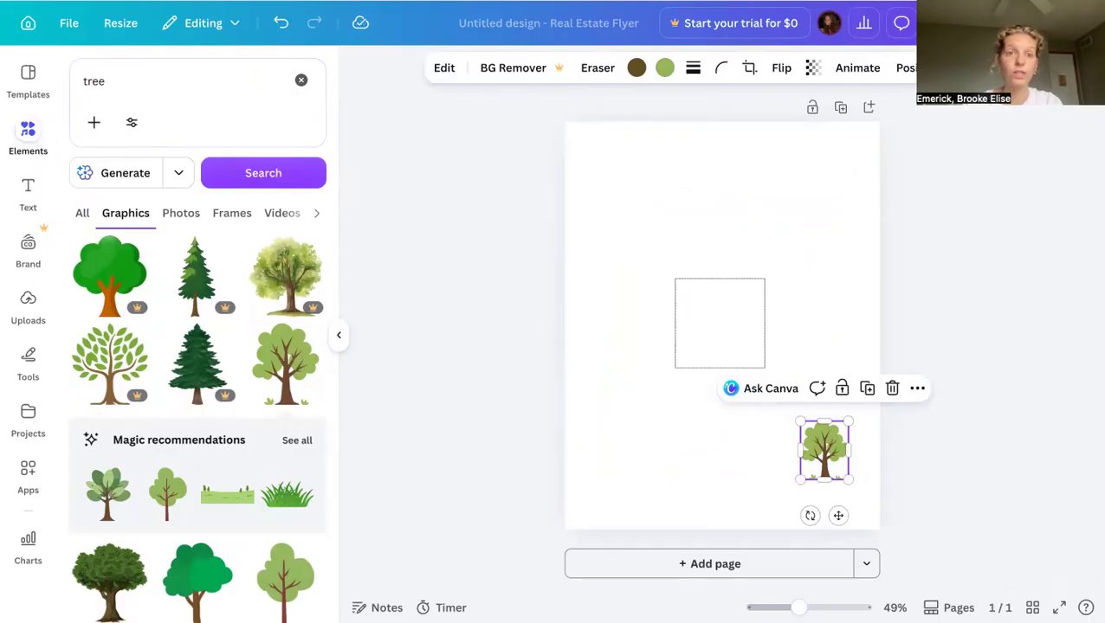
pyautogui.moveTo(792, 441); pyautogui.dragTo(805, 376)
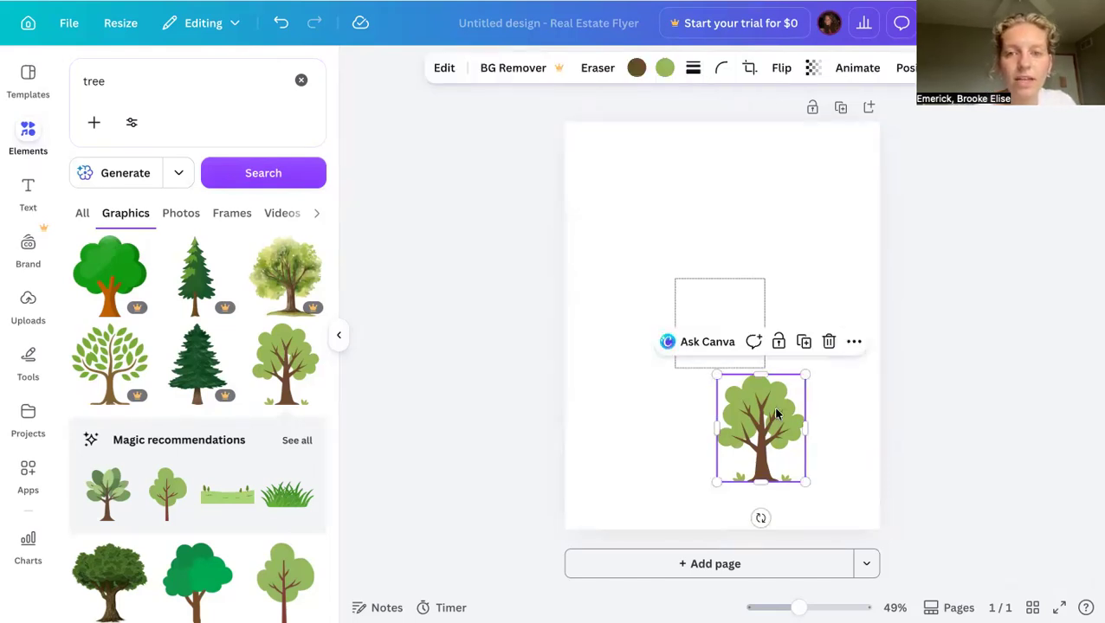
# Step: Change the tree's dark brown colour to a medium brown from the full range of default solid colours
pyautogui.click(636, 69)
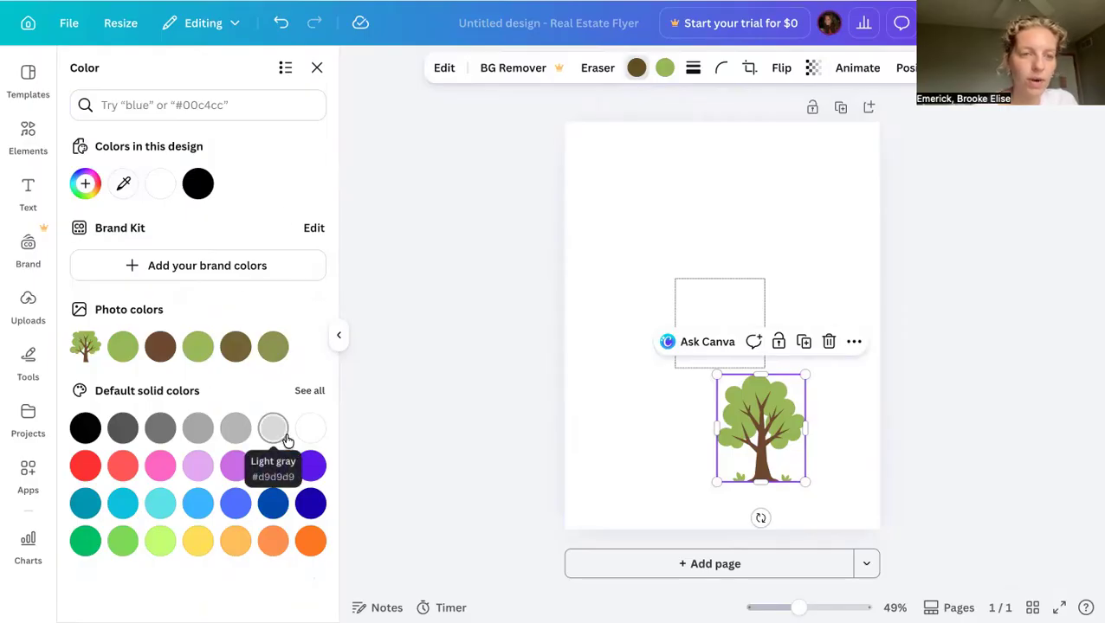
pyautogui.click(309, 391)
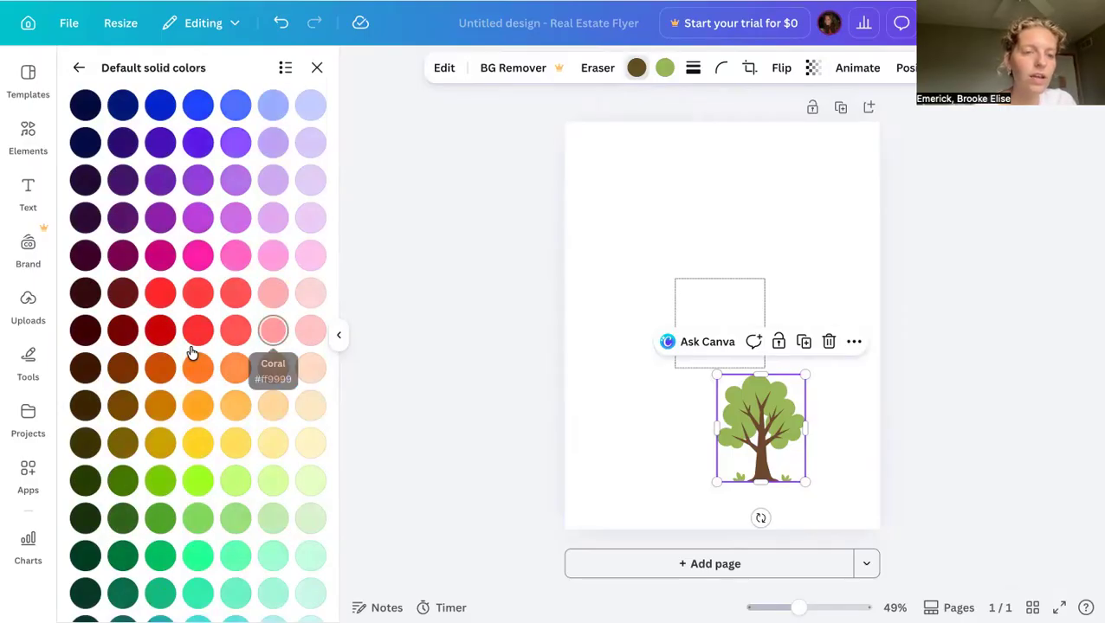
pyautogui.click(122, 407)
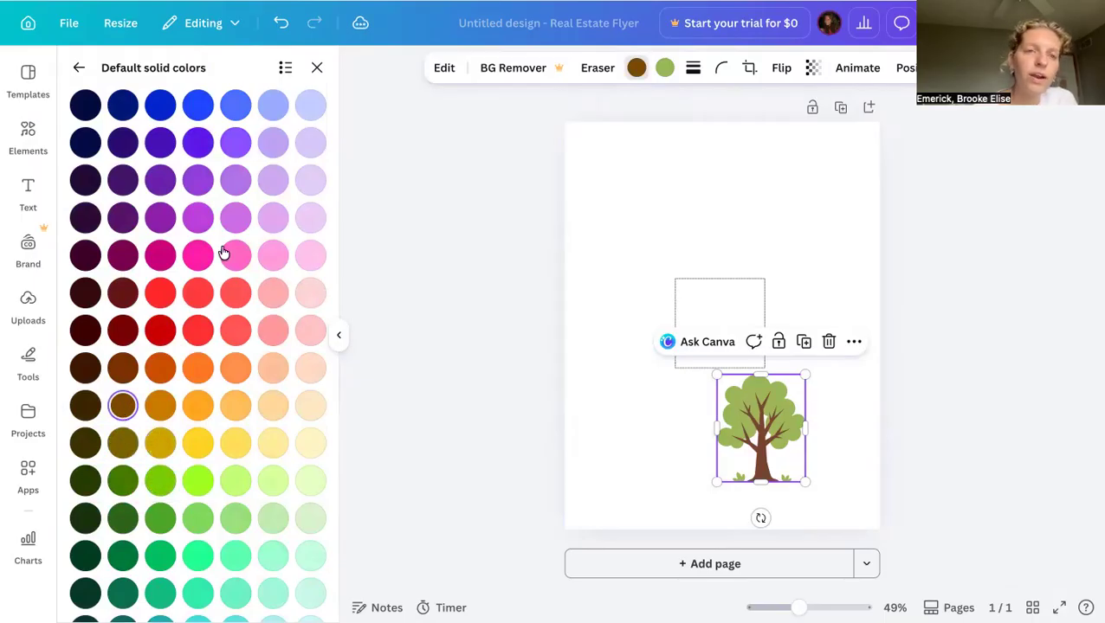
# Step: Try several light green shades for the tree's foliage, settle on a soft mid-light green and close the colour choices
pyautogui.click(664, 71)
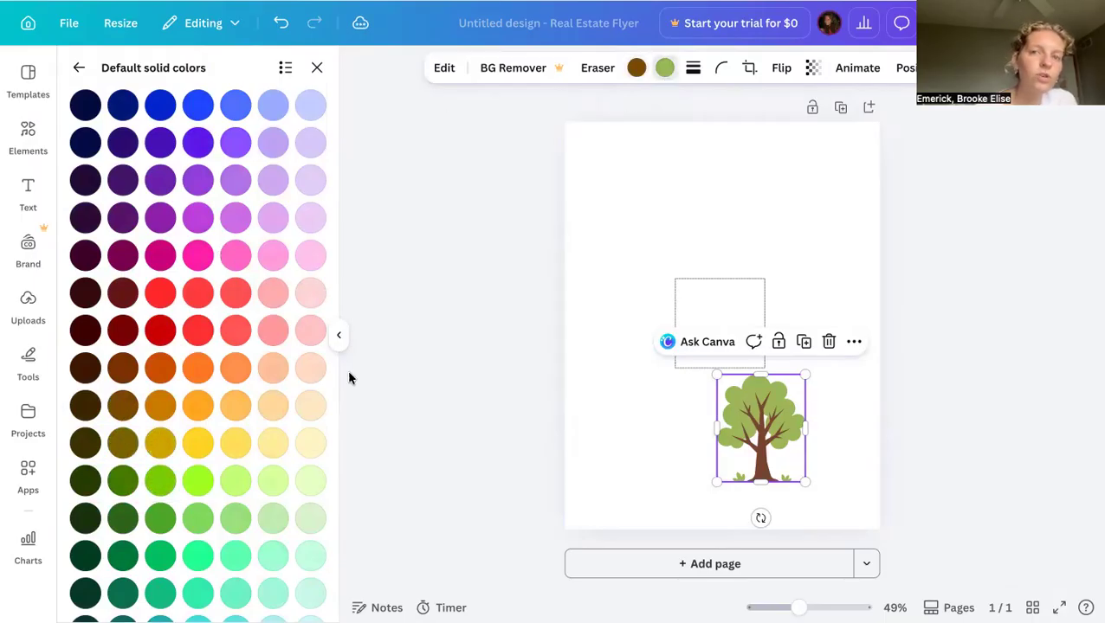
pyautogui.click(235, 482)
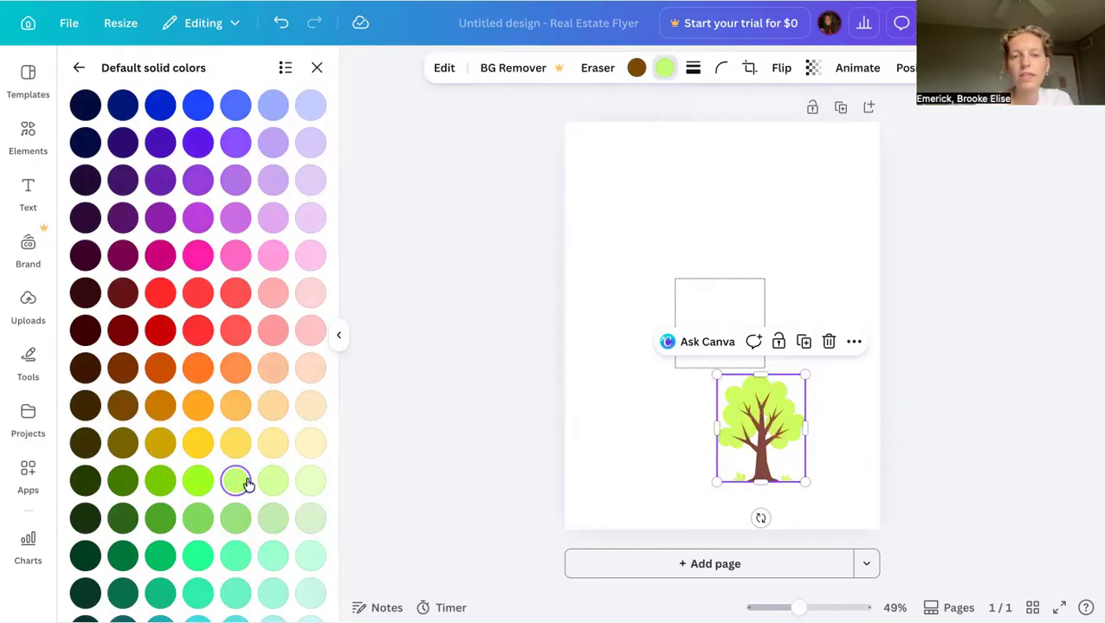
pyautogui.click(275, 483)
pyautogui.click(309, 482)
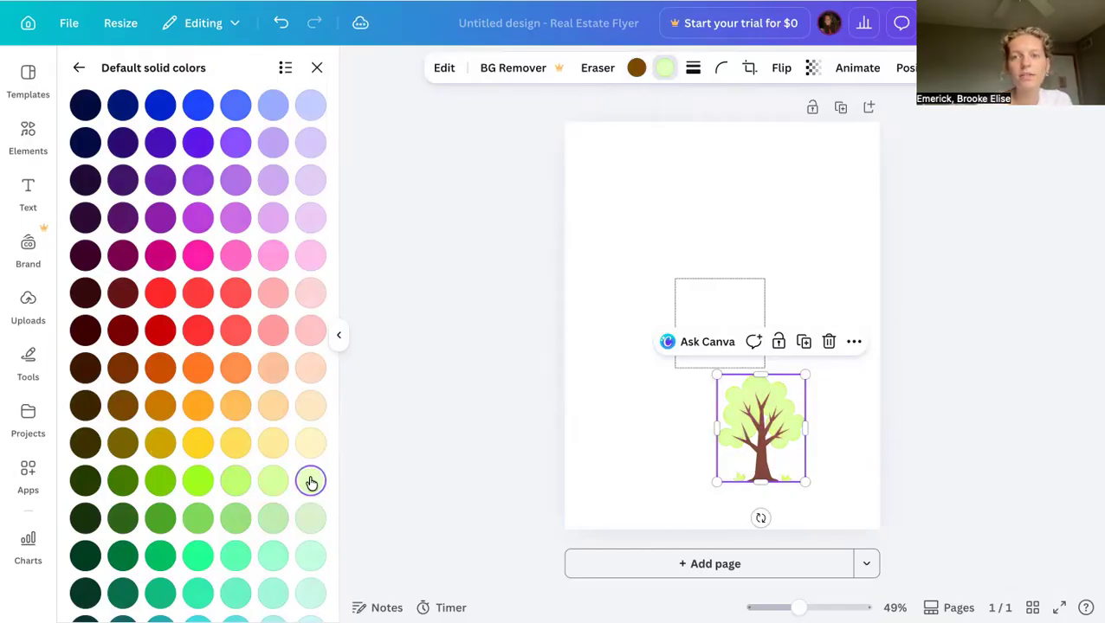
pyautogui.click(235, 518)
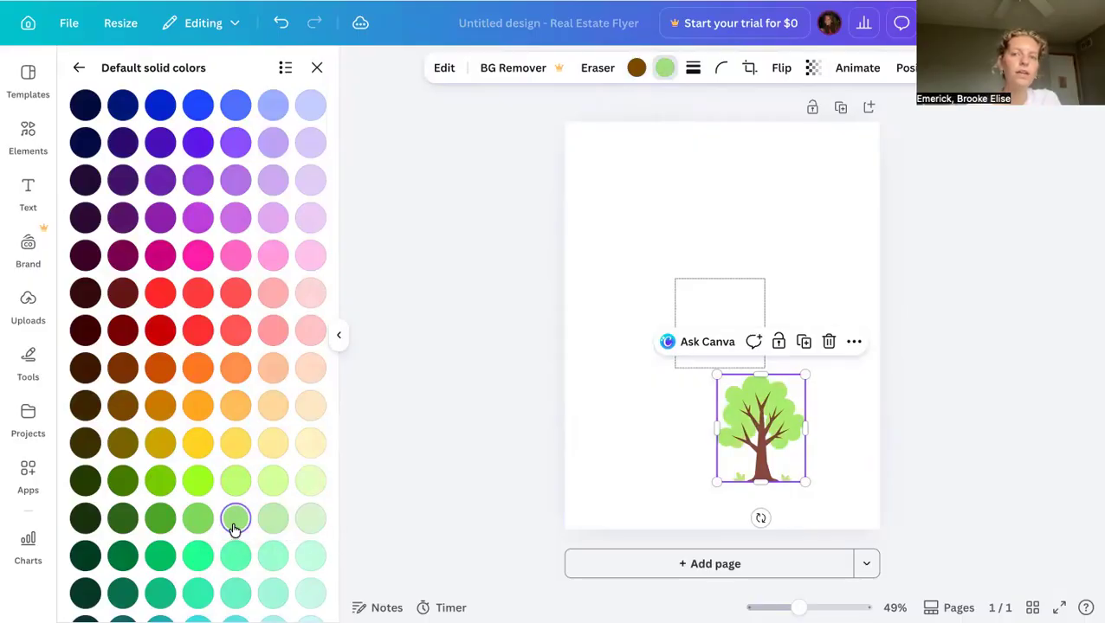
pyautogui.click(317, 69)
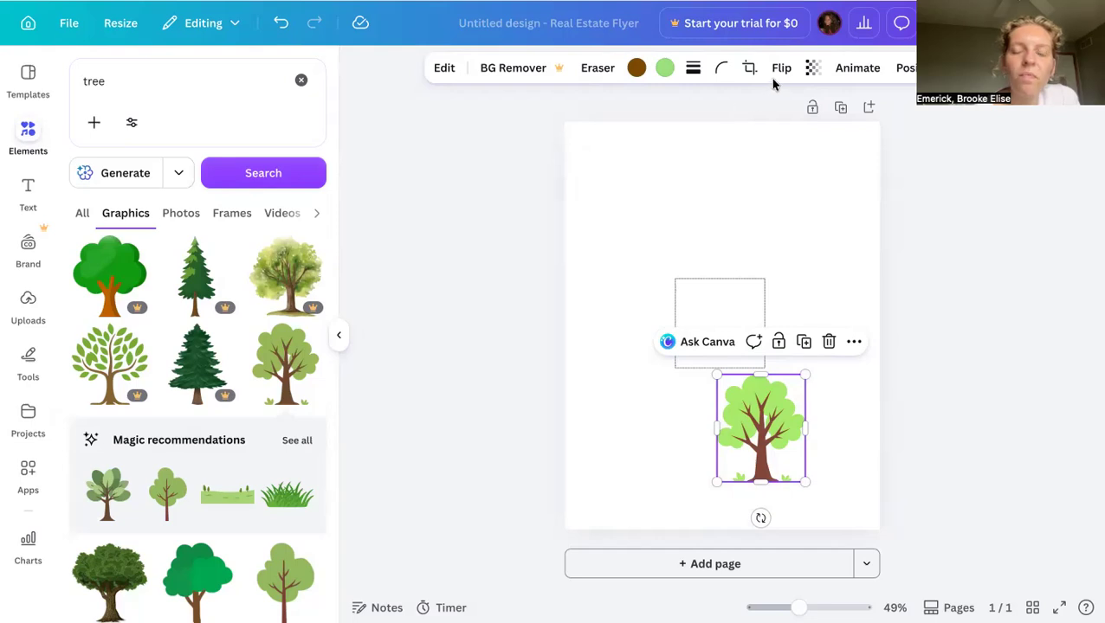
# Step: Enlarge the bordered square, centre it in the page's upper half and move the tree inside it
pyautogui.moveTo(746, 423); pyautogui.dragTo(743, 430)
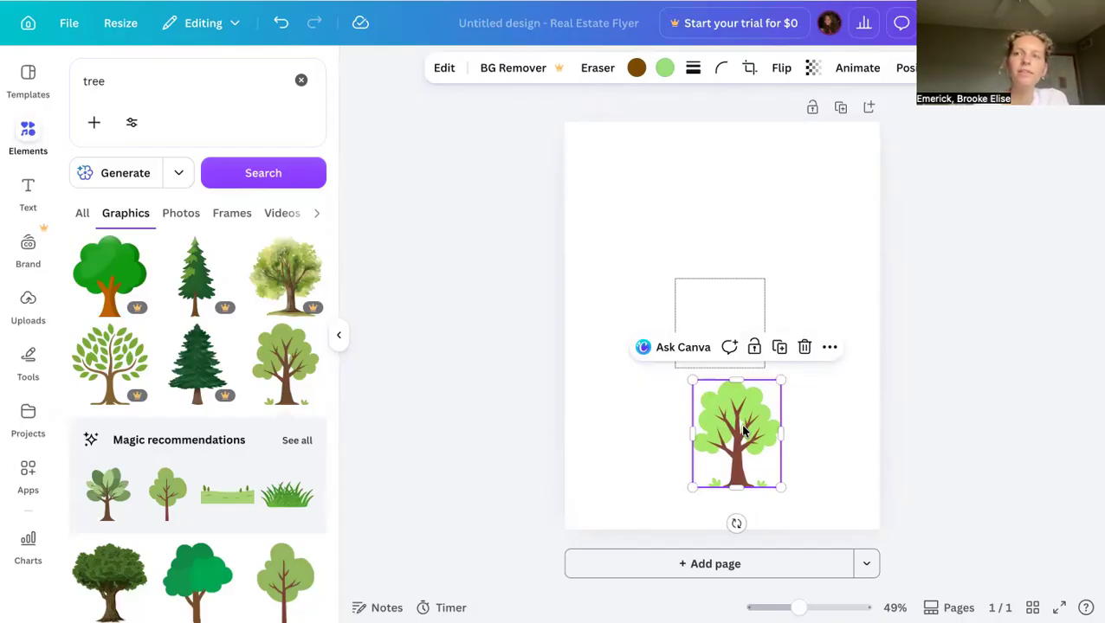
pyautogui.moveTo(742, 412); pyautogui.dragTo(730, 439)
pyautogui.click(727, 295)
pyautogui.moveTo(760, 270); pyautogui.dragTo(812, 149)
pyautogui.moveTo(792, 251); pyautogui.dragTo(758, 251)
pyautogui.moveTo(724, 454); pyautogui.dragTo(722, 292)
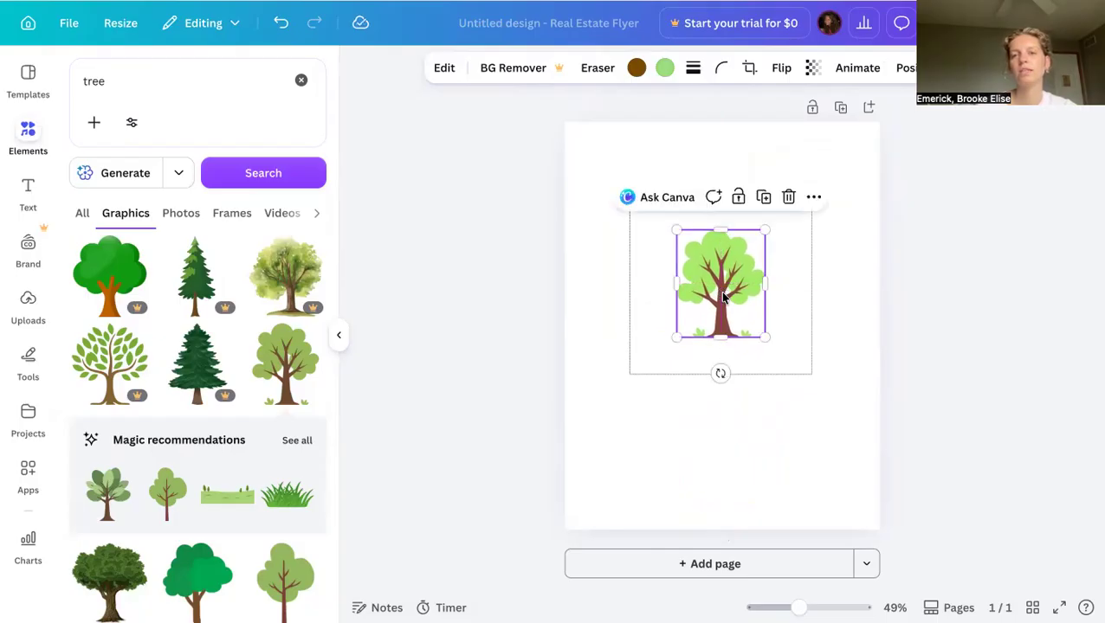
# Step: Select the bordered square together with the tree inside it and group the two elements
pyautogui.click(781, 431)
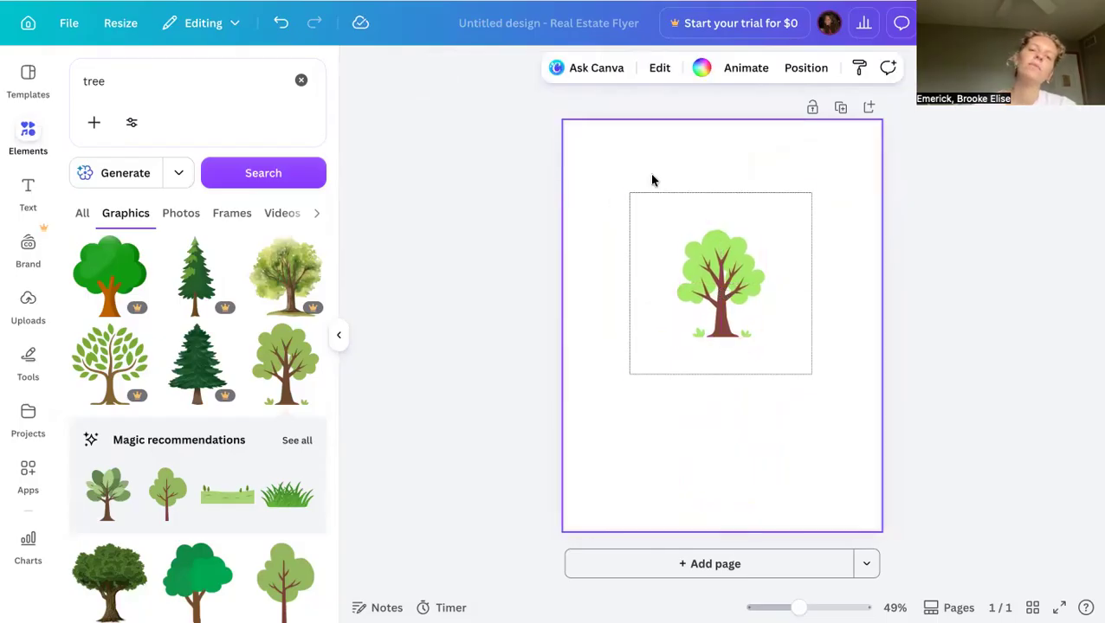
pyautogui.moveTo(618, 165); pyautogui.dragTo(806, 416)
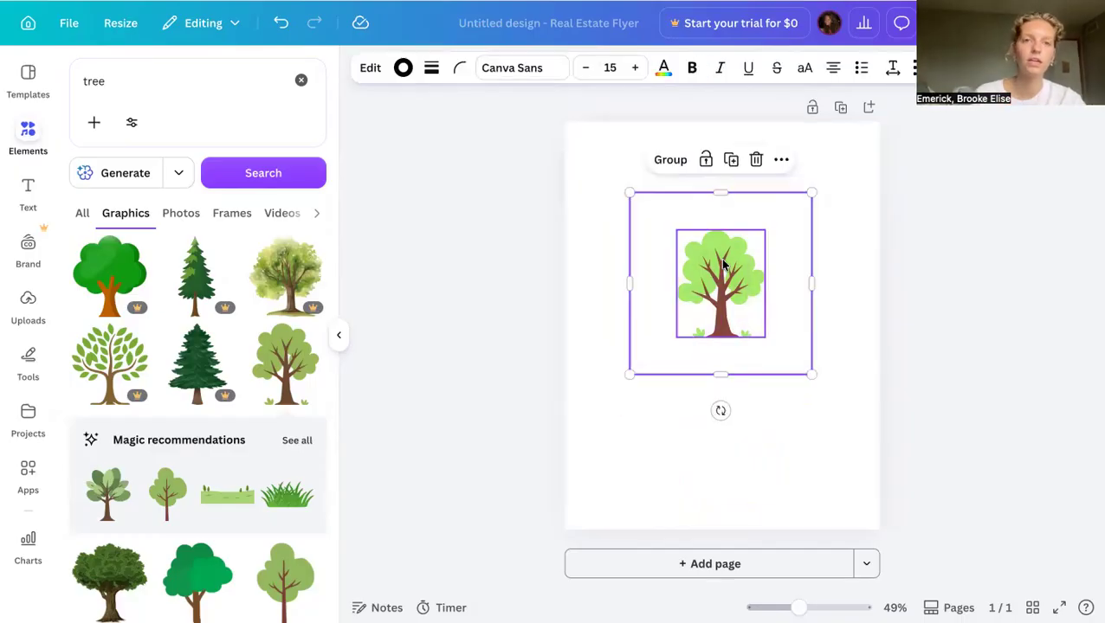
pyautogui.click(685, 442)
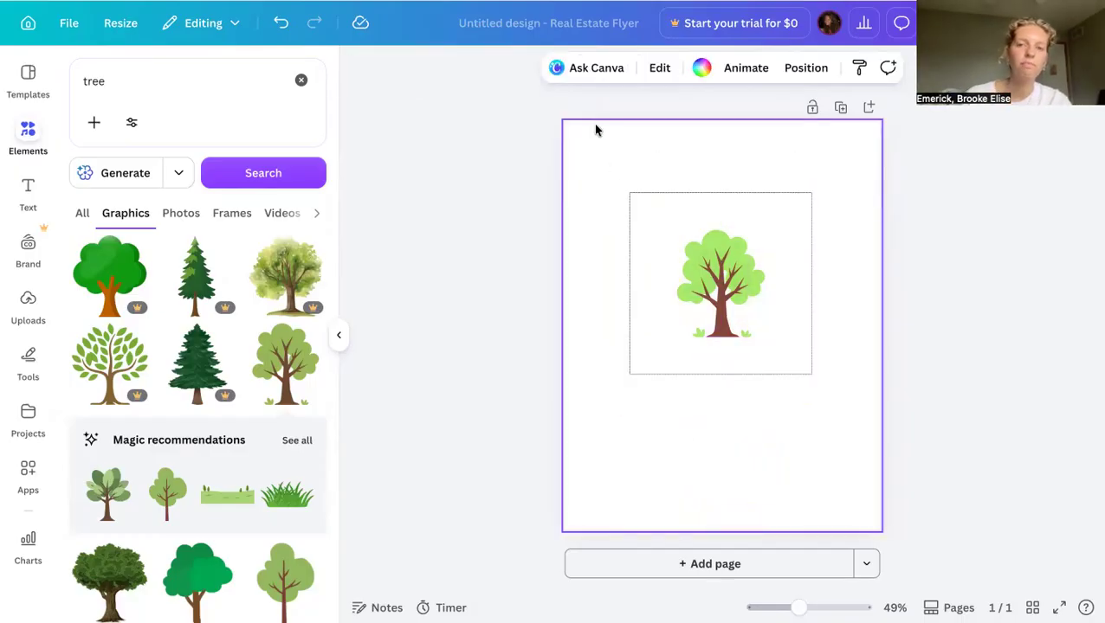
pyautogui.moveTo(600, 162); pyautogui.dragTo(834, 427)
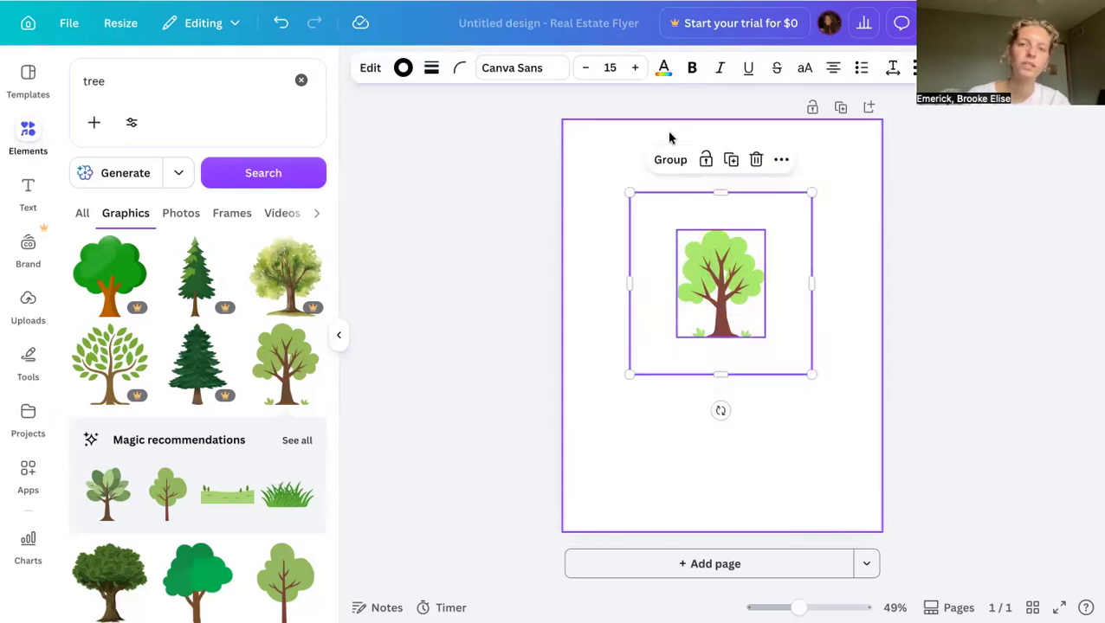
pyautogui.click(670, 161)
pyautogui.click(671, 432)
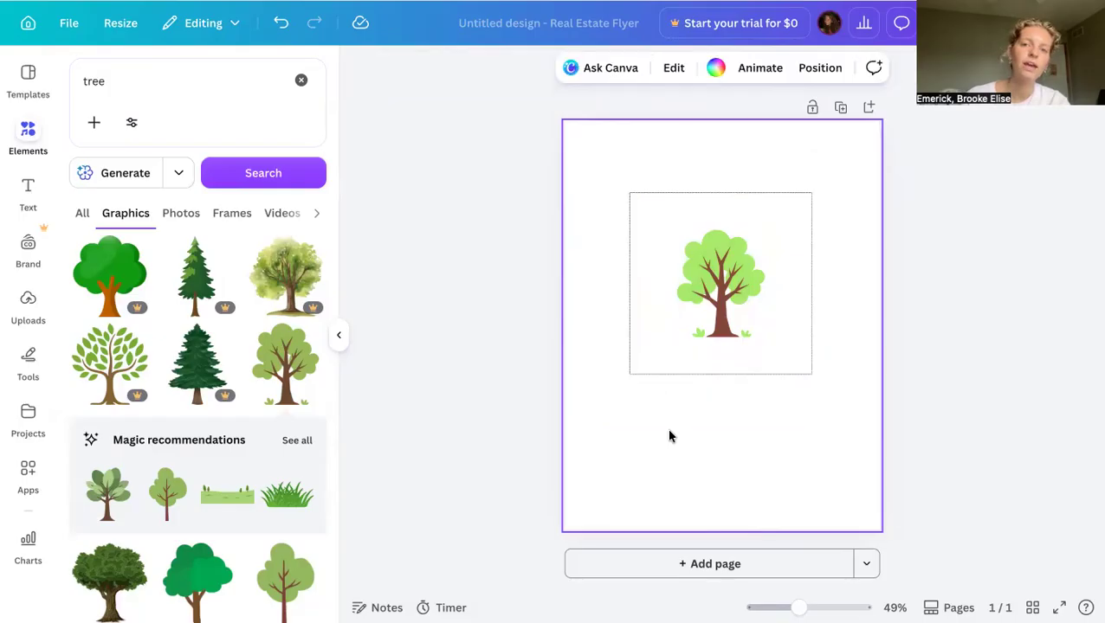
# Step: Move the grouped square and tree to the lower-right area of the page, and undo the stretch applied to the group
pyautogui.moveTo(700, 313); pyautogui.dragTo(593, 233)
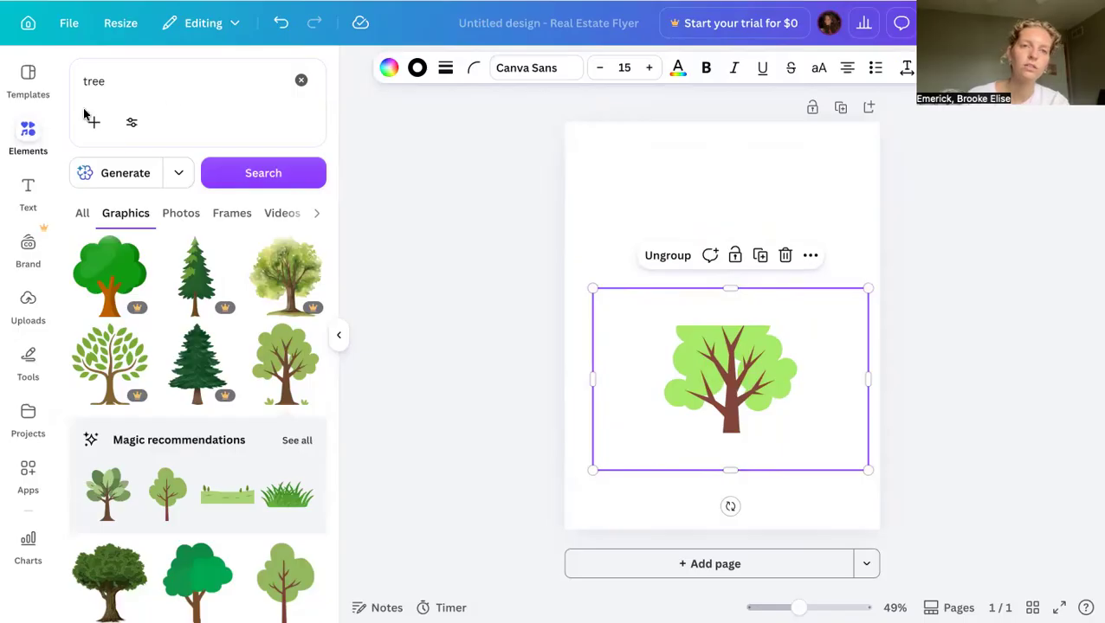
pyautogui.click(283, 23)
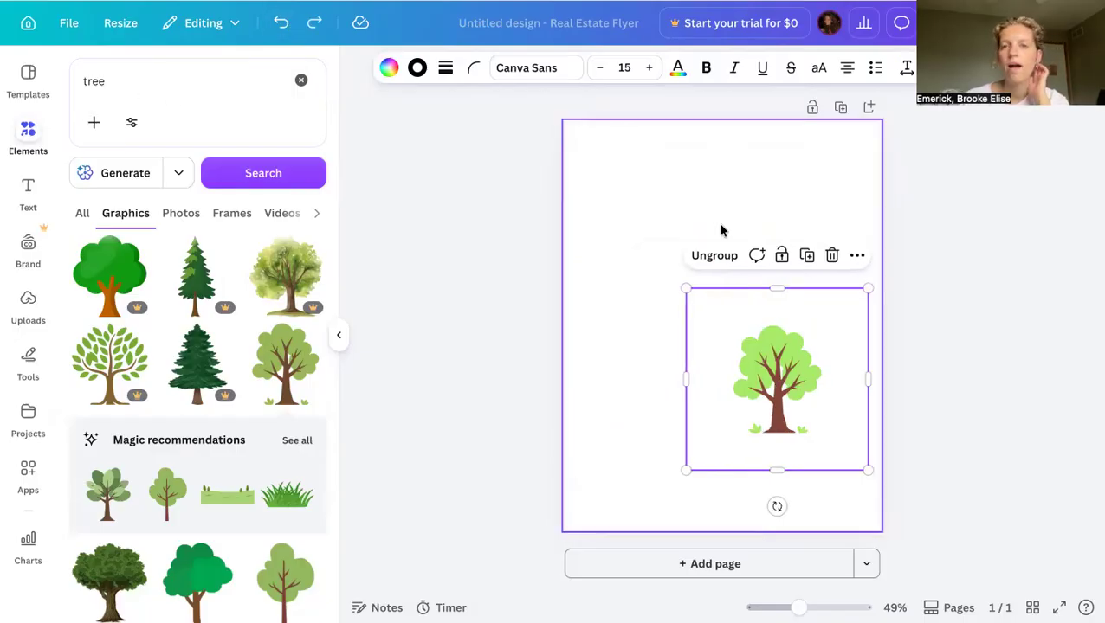
# Step: Lock the square-and-tree group, try to move it, unlock it, and select the tree inside and the whole group
pyautogui.click(781, 256)
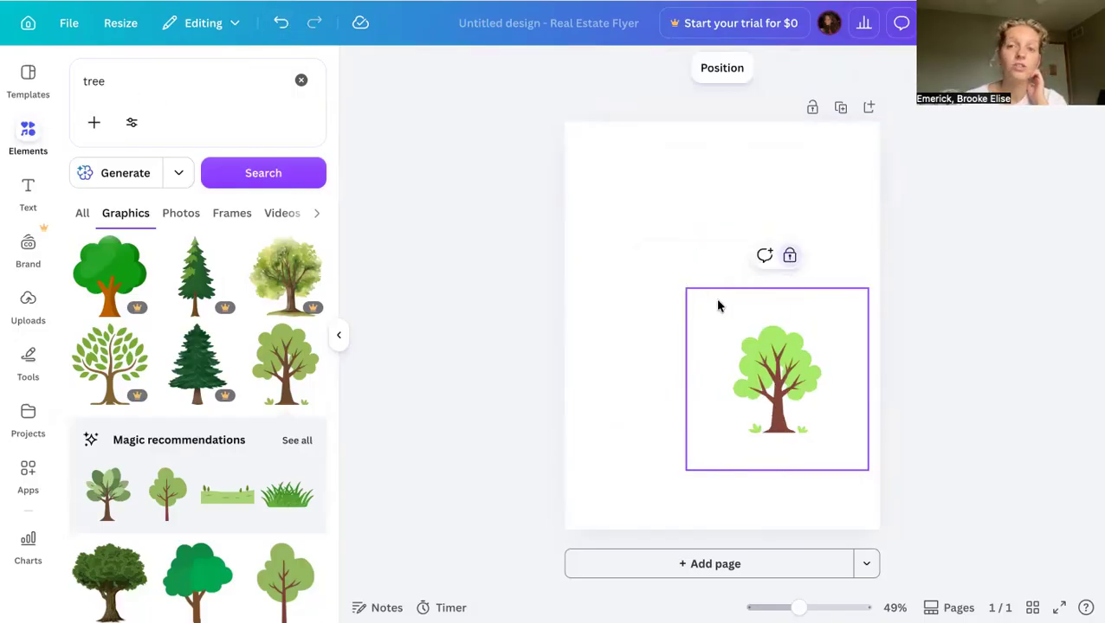
pyautogui.moveTo(632, 269); pyautogui.dragTo(634, 268)
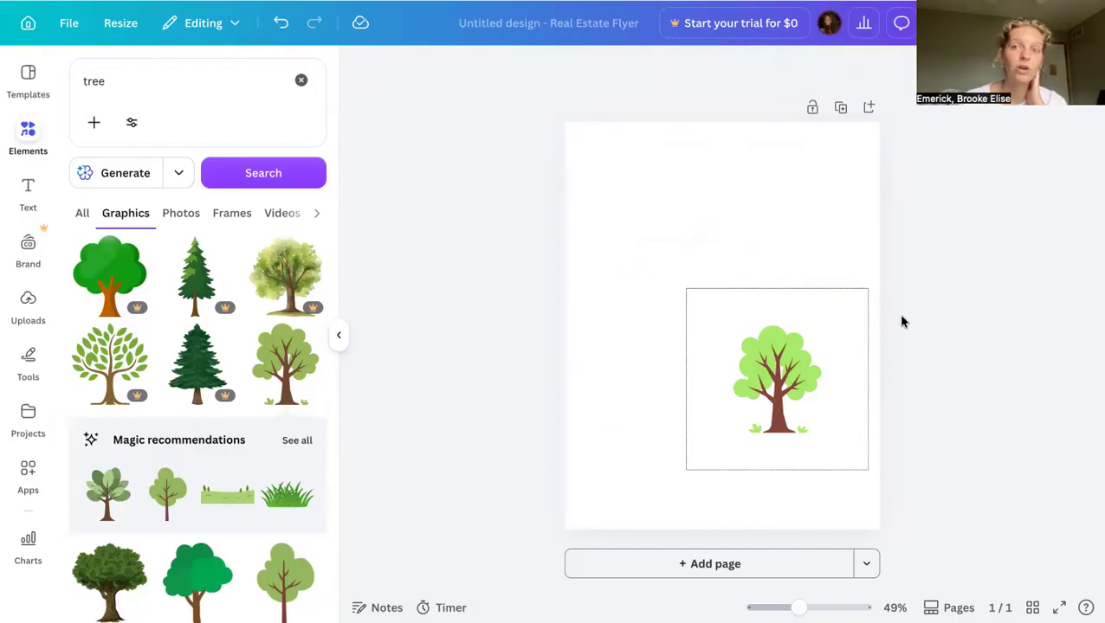
pyautogui.click(777, 311)
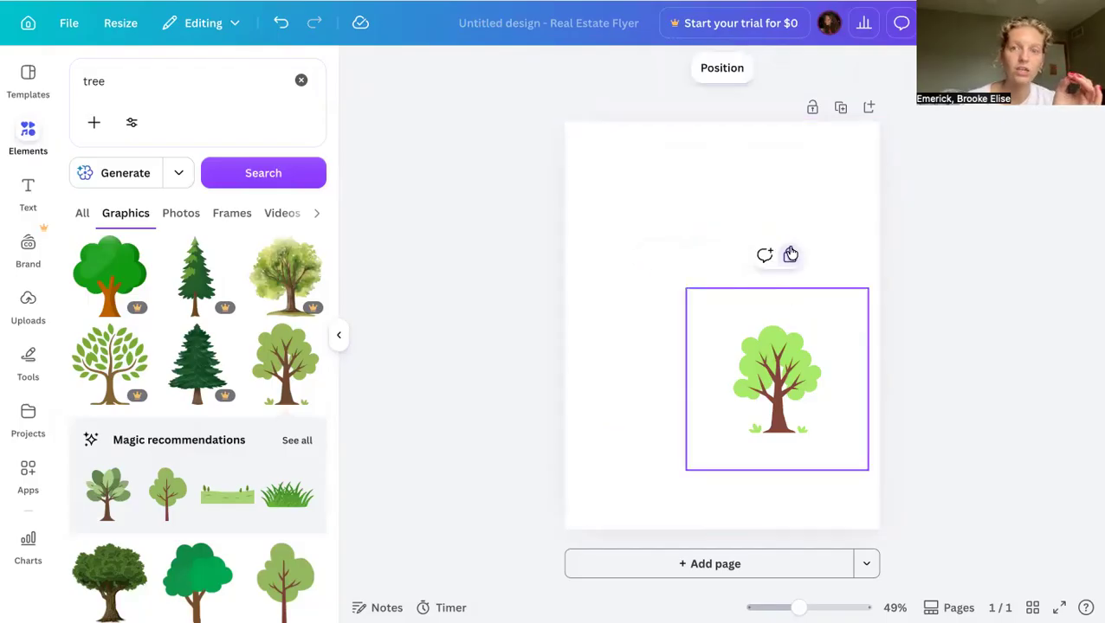
pyautogui.click(787, 254)
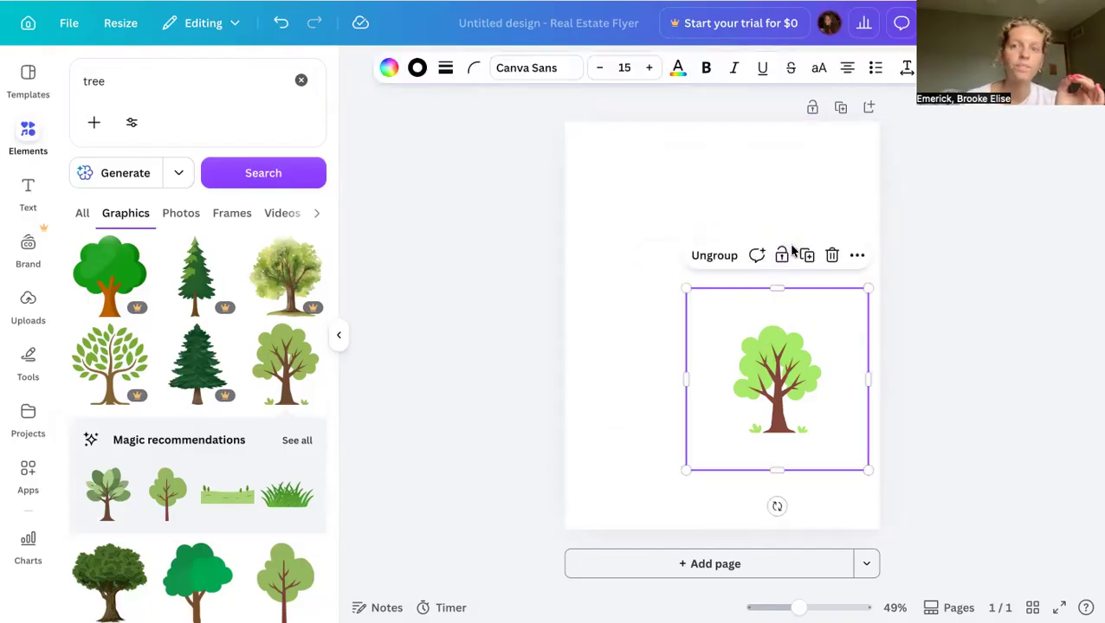
pyautogui.click(760, 369)
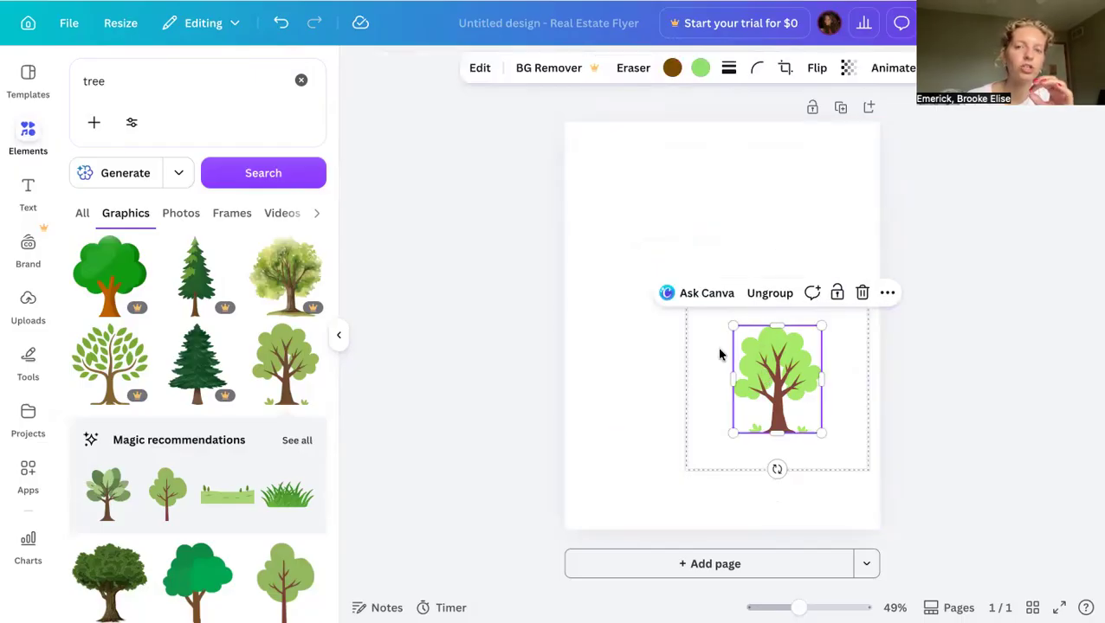
pyautogui.click(694, 350)
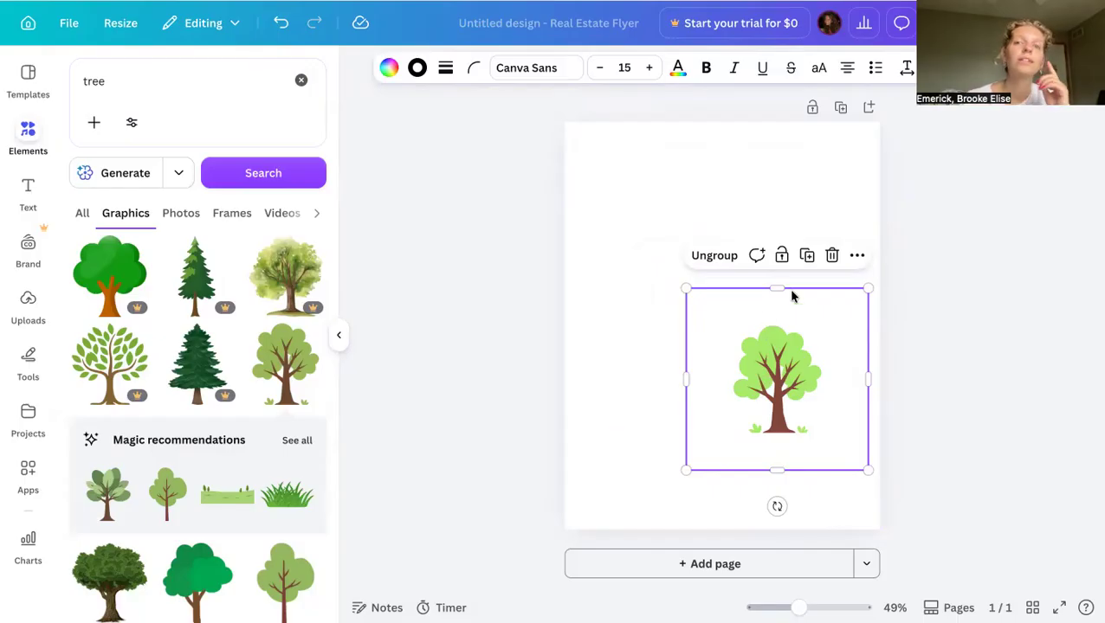
# Step: Lock the group again, try to pull it from several spots to test the lock, and unlock it
pyautogui.click(781, 255)
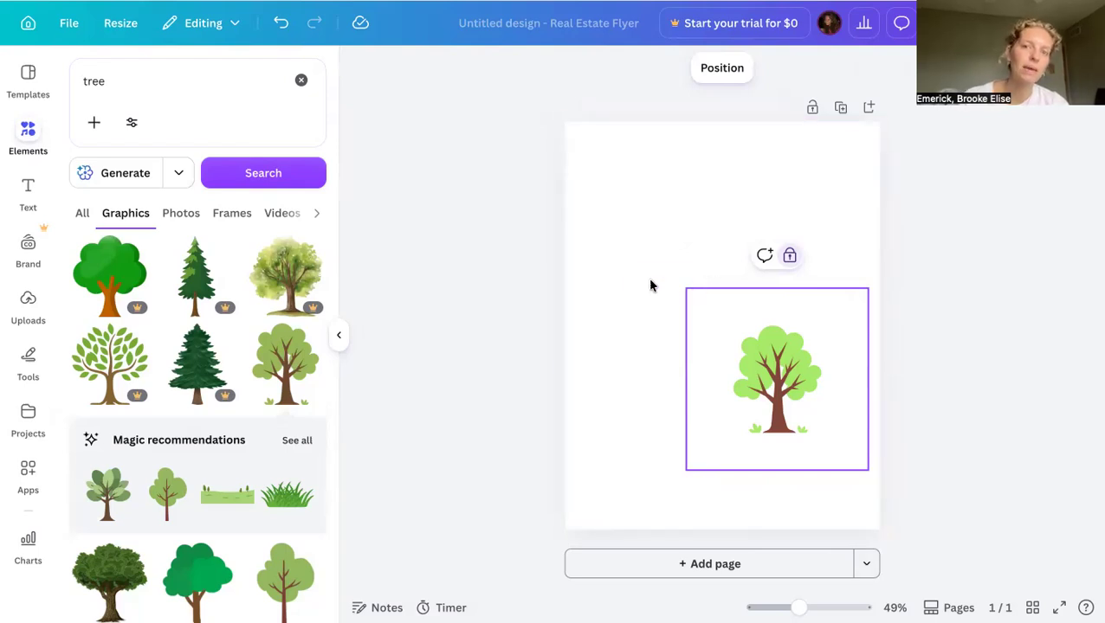
pyautogui.moveTo(748, 356); pyautogui.dragTo(667, 244)
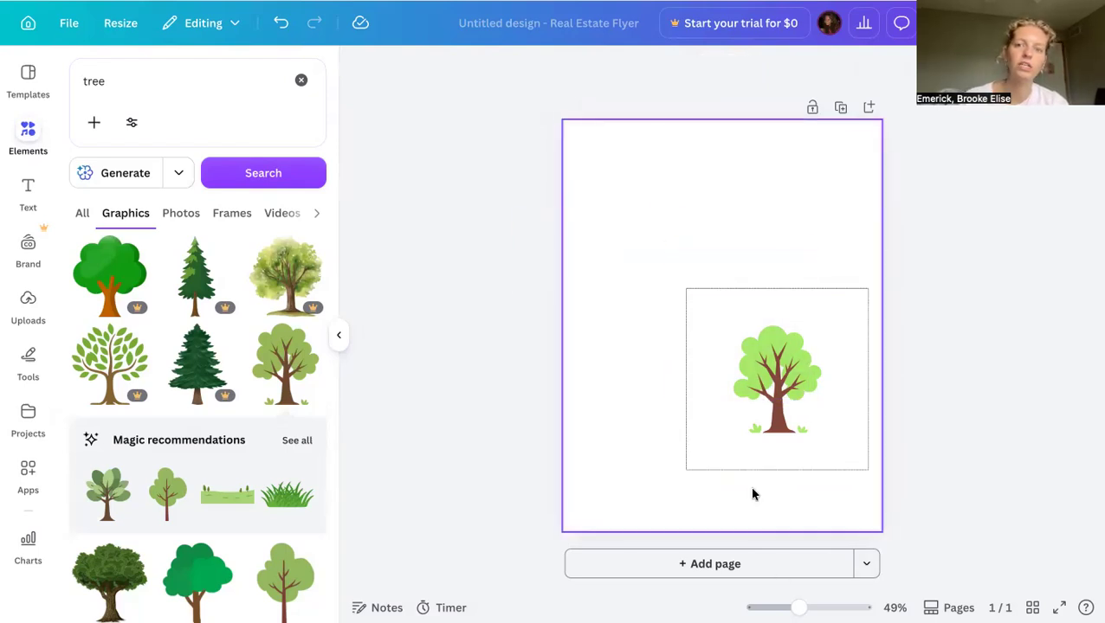
pyautogui.click(763, 454)
pyautogui.moveTo(762, 453); pyautogui.dragTo(676, 452)
pyautogui.moveTo(756, 340); pyautogui.dragTo(627, 330)
pyautogui.moveTo(799, 306); pyautogui.dragTo(736, 293)
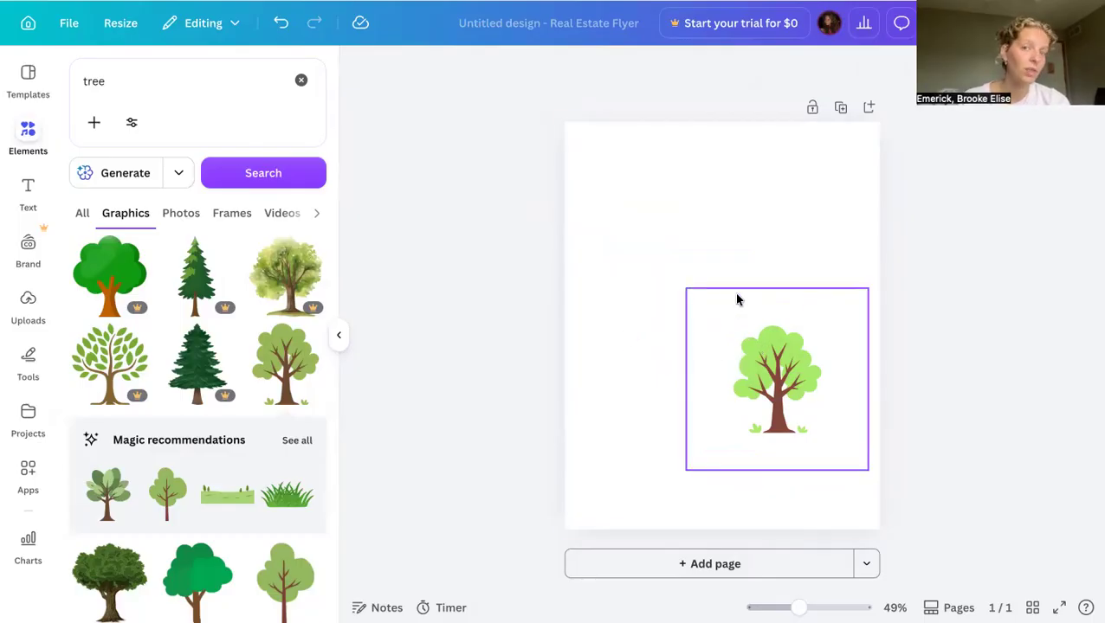
pyautogui.click(748, 335)
pyautogui.click(788, 258)
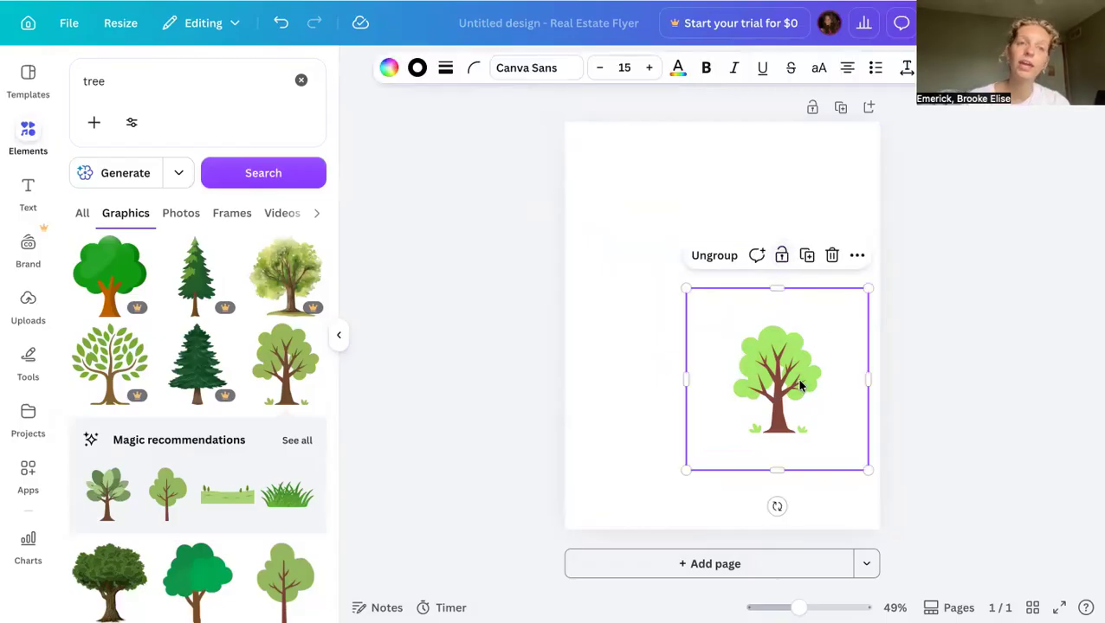
# Step: Duplicate the square-and-tree group, place the copy in the page's upper-left area and scale it down to about 2.4 in square
pyautogui.click(806, 255)
pyautogui.moveTo(817, 370); pyautogui.dragTo(724, 222)
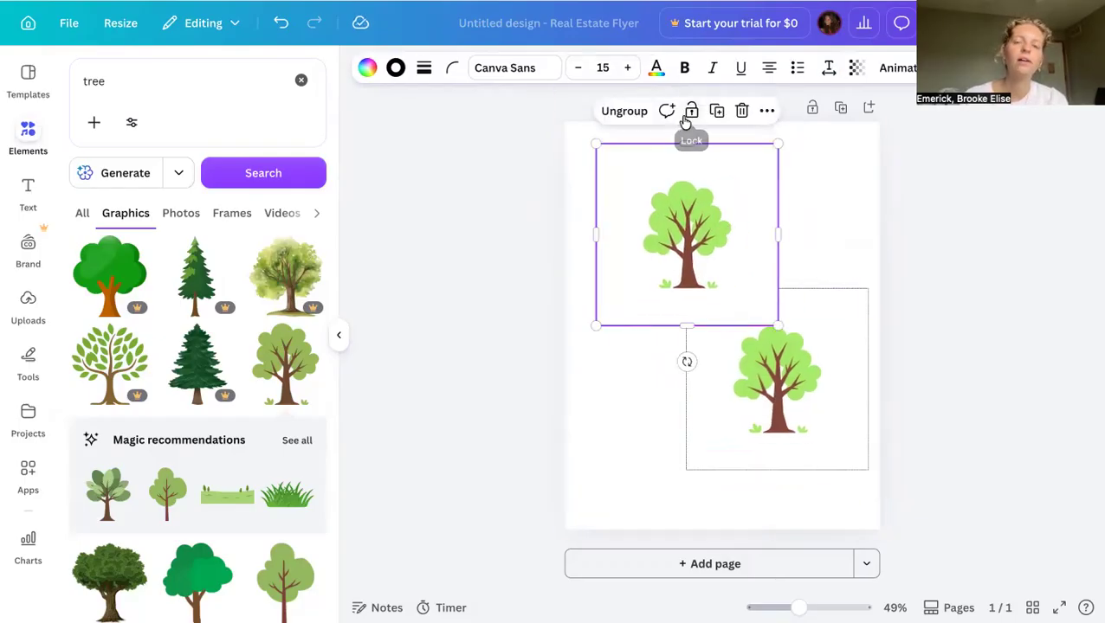
pyautogui.moveTo(596, 144); pyautogui.dragTo(636, 180)
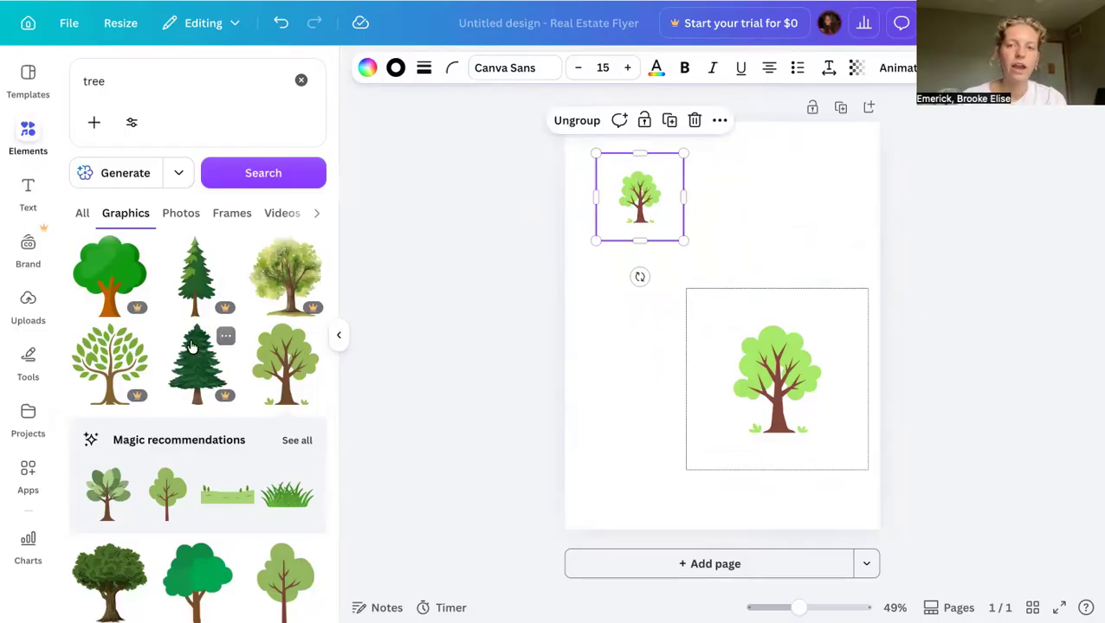
pyautogui.click(624, 328)
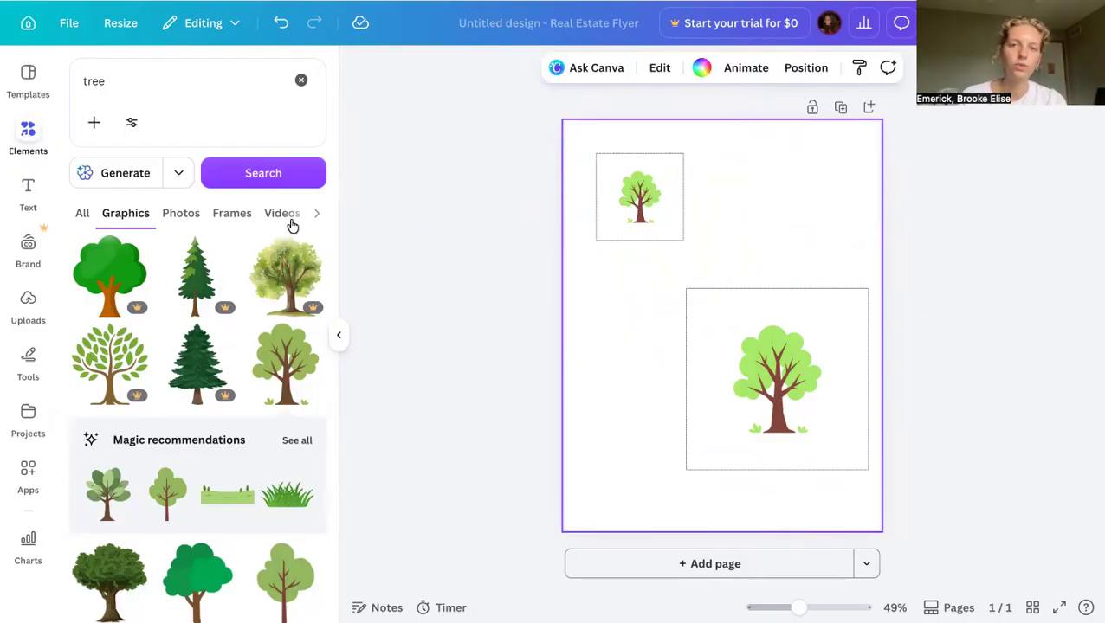
# Step: Add a text box reading "Time for the park" above the large tree group
pyautogui.click(30, 206)
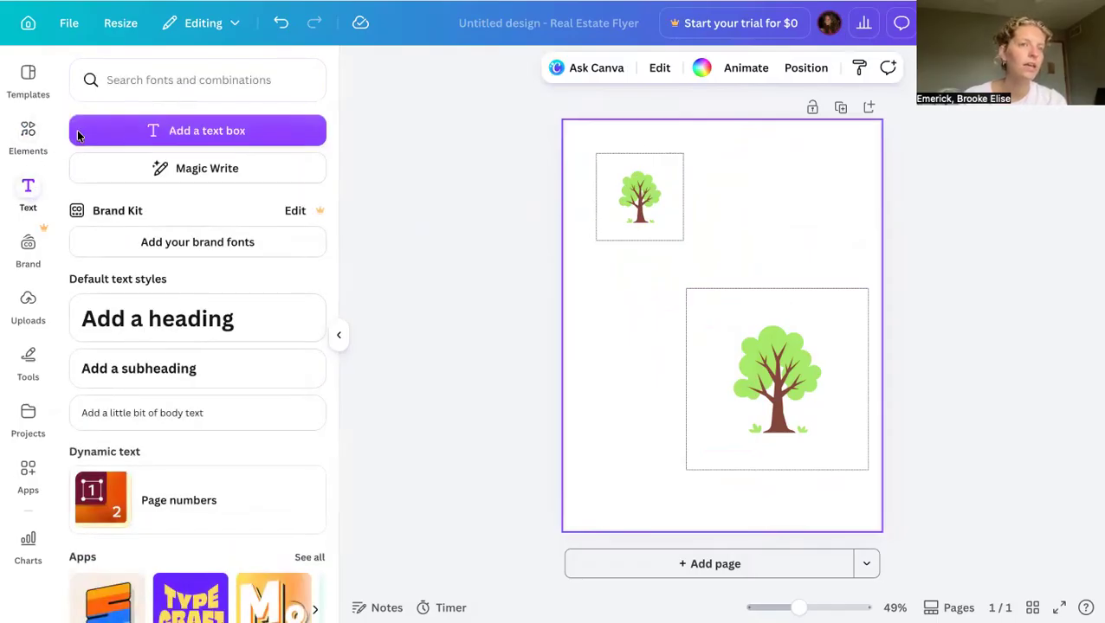
pyautogui.click(307, 133)
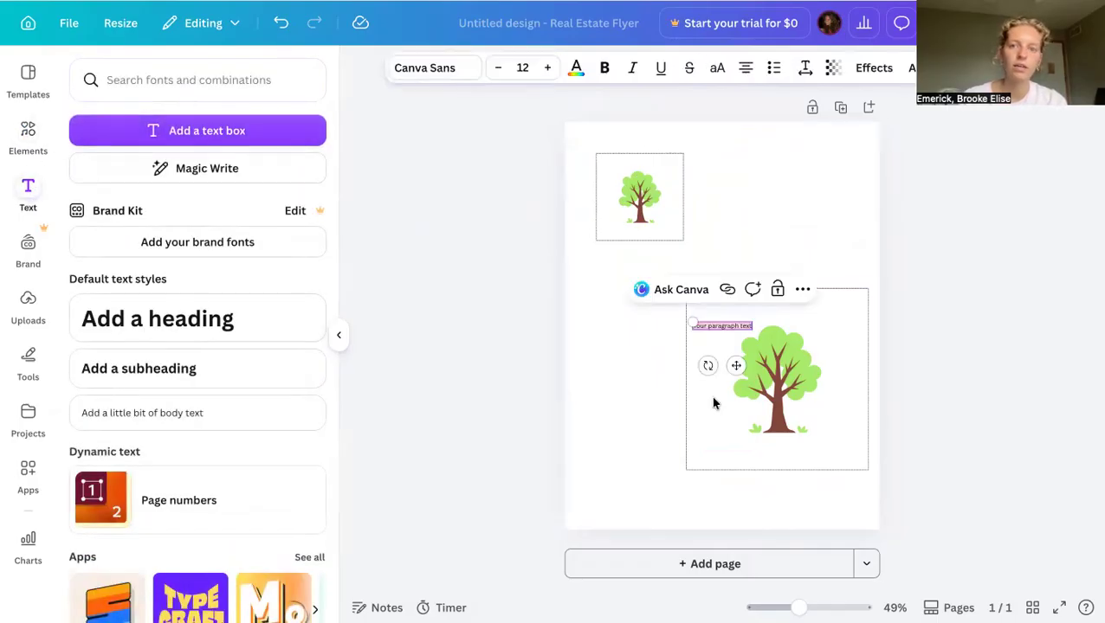
pyautogui.moveTo(734, 366); pyautogui.dragTo(800, 268)
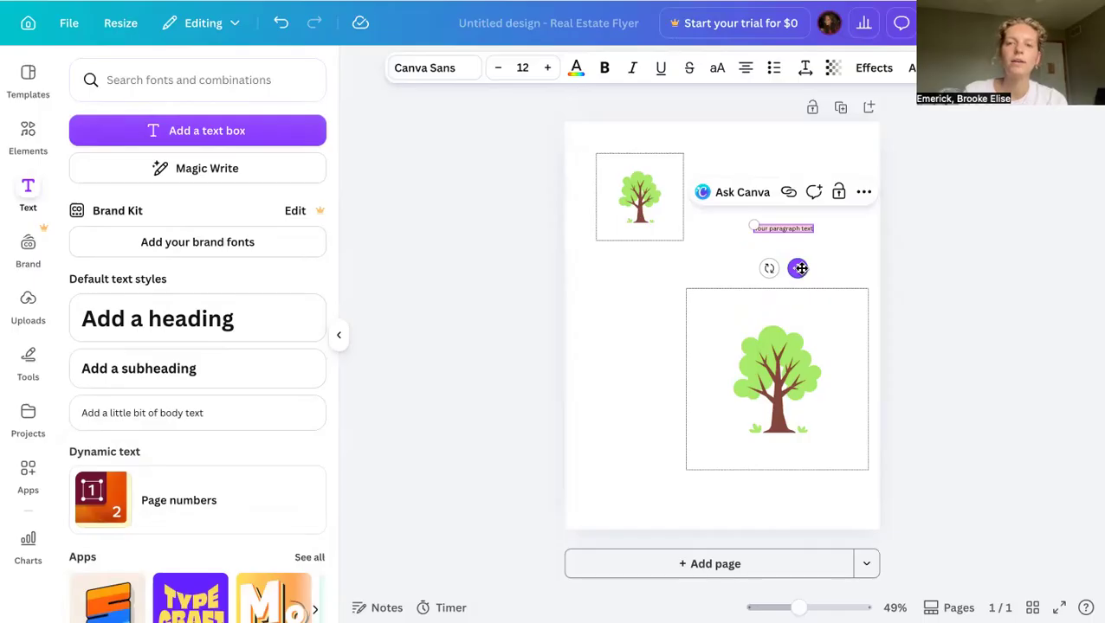
pyautogui.write('Time for the pa')
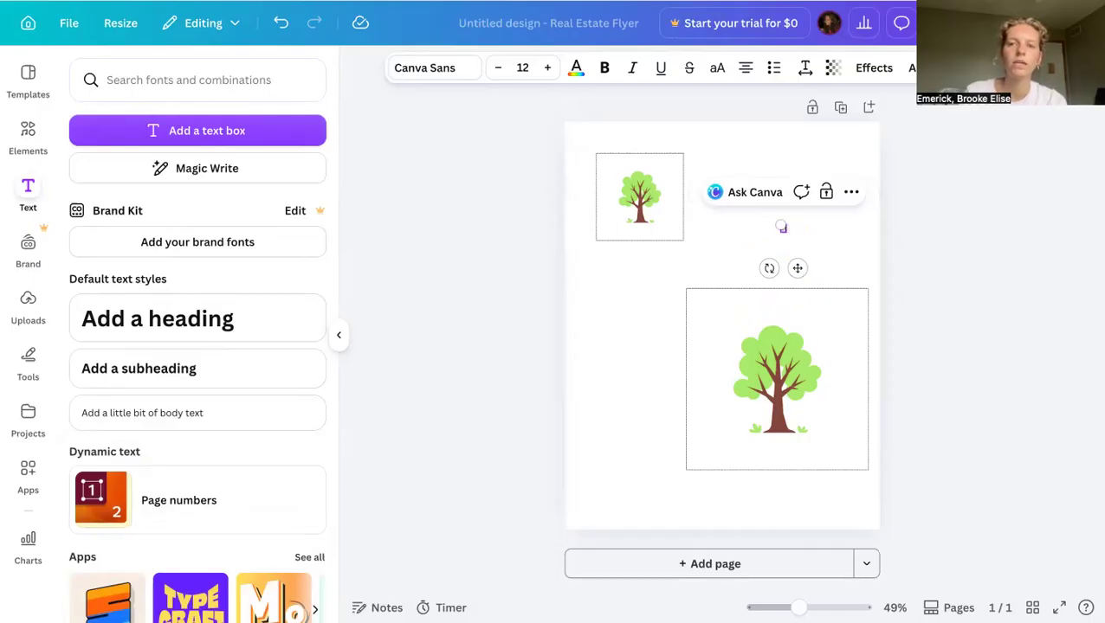
pyautogui.write('rk')
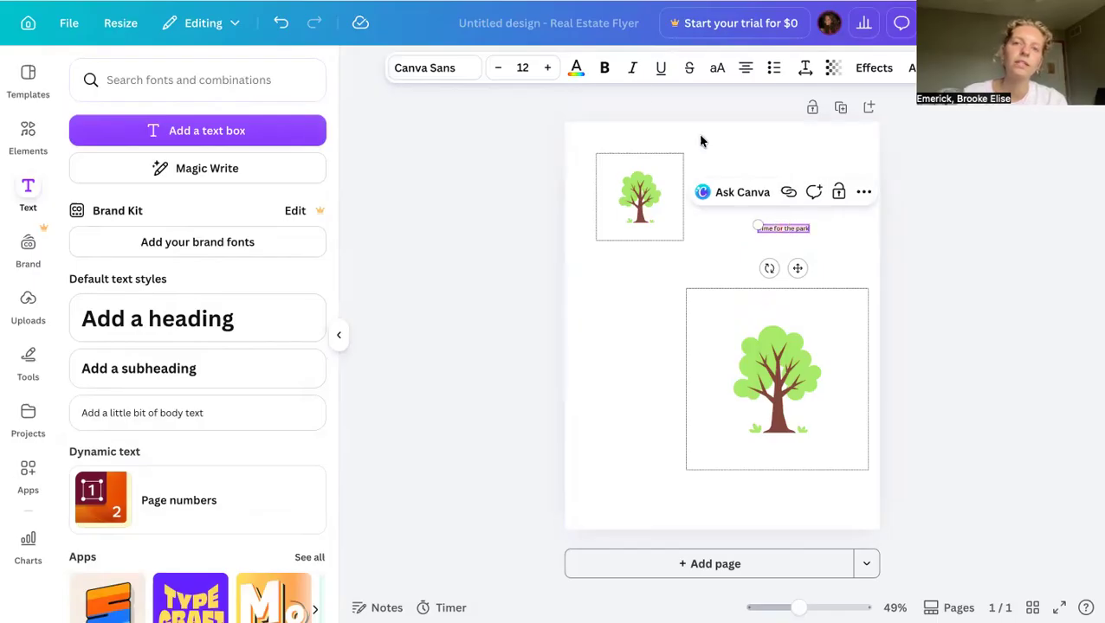
# Step: Set the "Time for the park" text to size 25 and bold, trying italic and removing it again
pyautogui.click(546, 68)
pyautogui.click(546, 68)
pyautogui.click(545, 68)
pyautogui.doubleClick(545, 68)
pyautogui.doubleClick(546, 67)
pyautogui.click(545, 68)
pyautogui.doubleClick(545, 68)
pyautogui.doubleClick(546, 67)
pyautogui.click(545, 68)
pyautogui.click(605, 70)
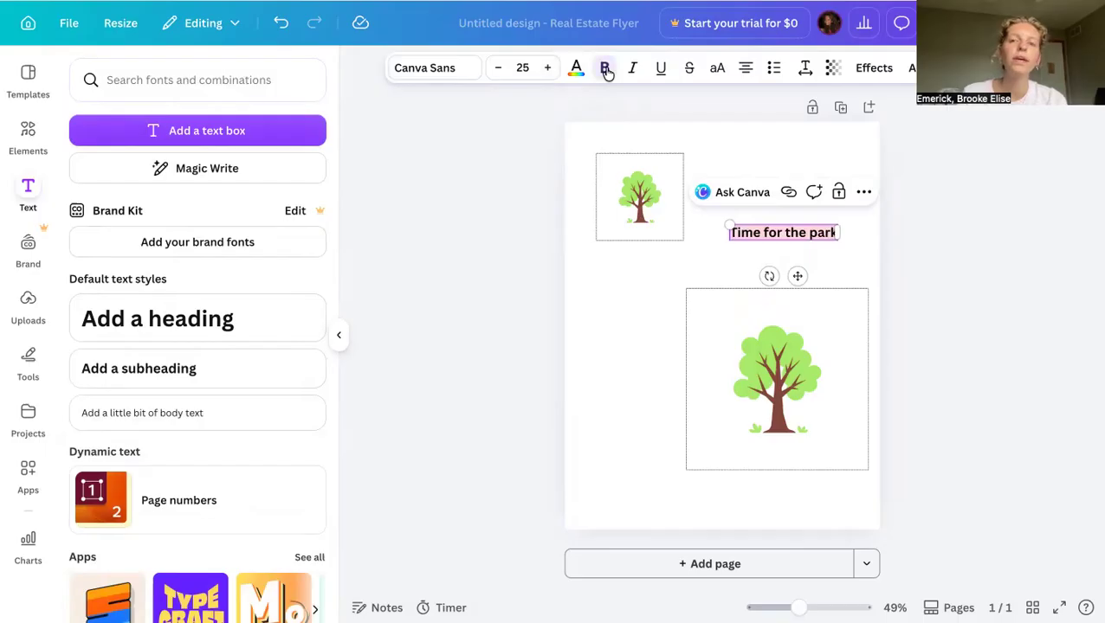
pyautogui.click(631, 70)
pyautogui.click(631, 69)
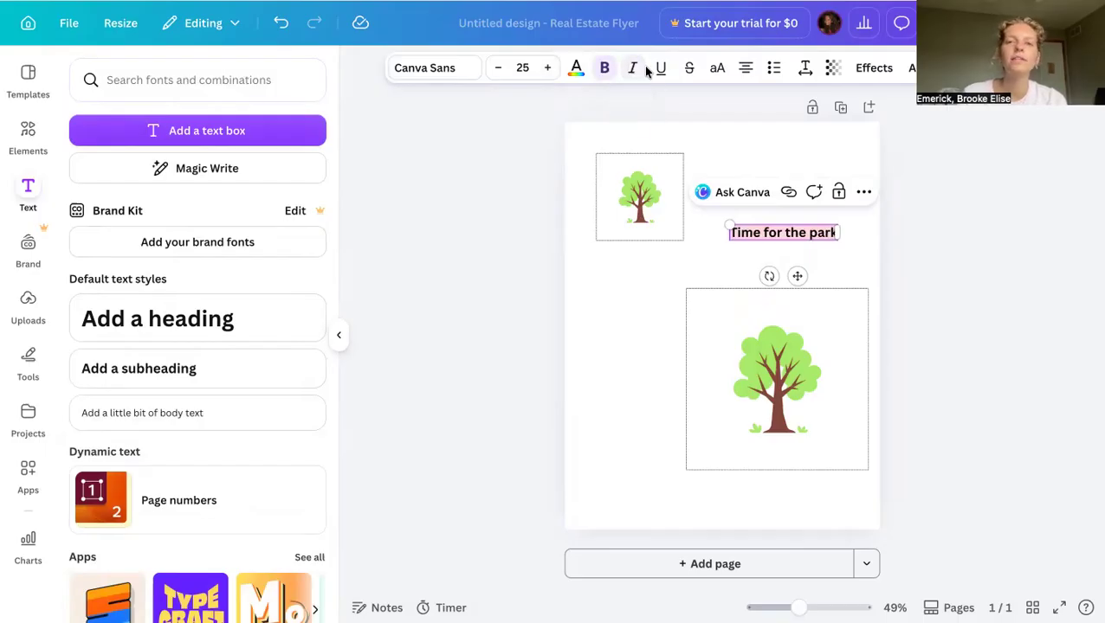
# Step: View the colour choices for the "Time for the park" text and leave them without picking a colour
pyautogui.click(574, 69)
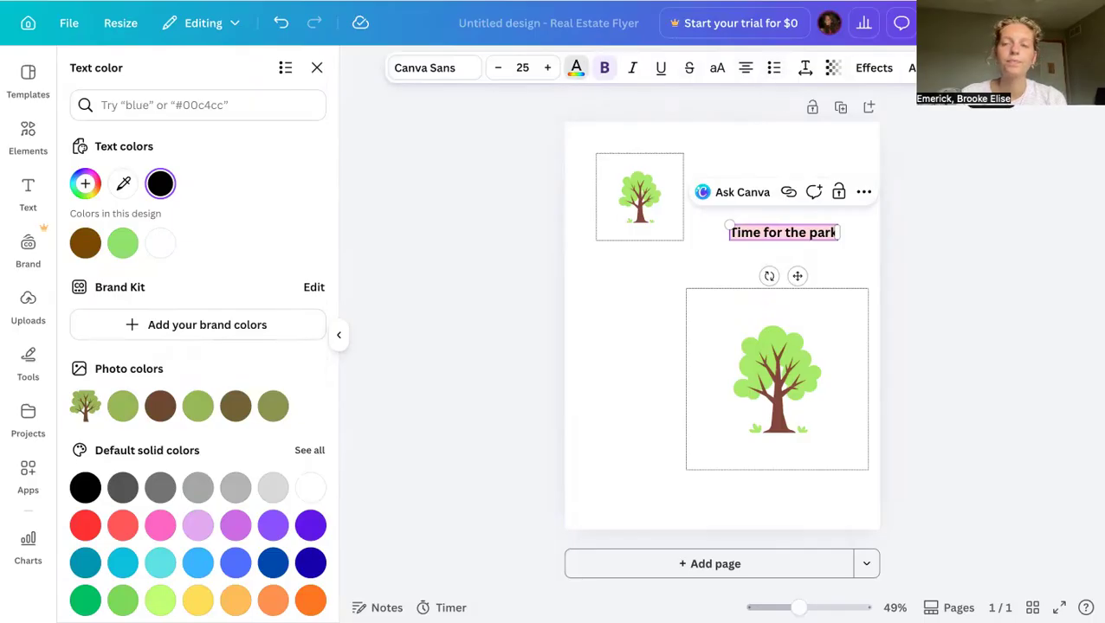
pyautogui.click(836, 268)
pyautogui.click(719, 269)
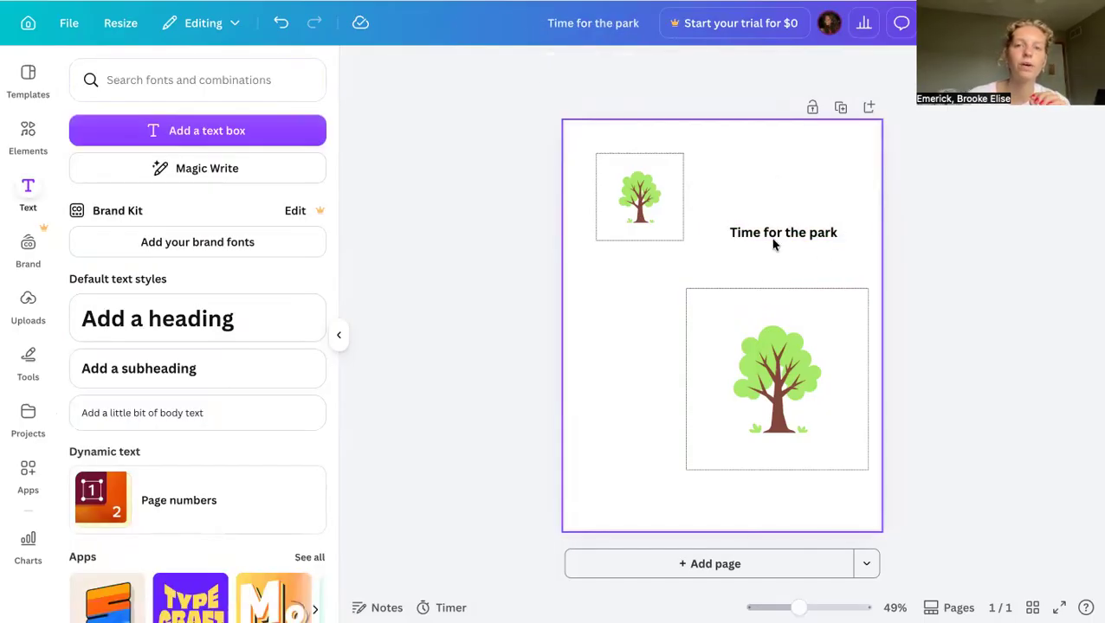
# Step: Move the "Time for the park" text near the page's top edge and align the large group's left side with the small group
pyautogui.click(776, 238)
pyautogui.moveTo(764, 225); pyautogui.dragTo(752, 152)
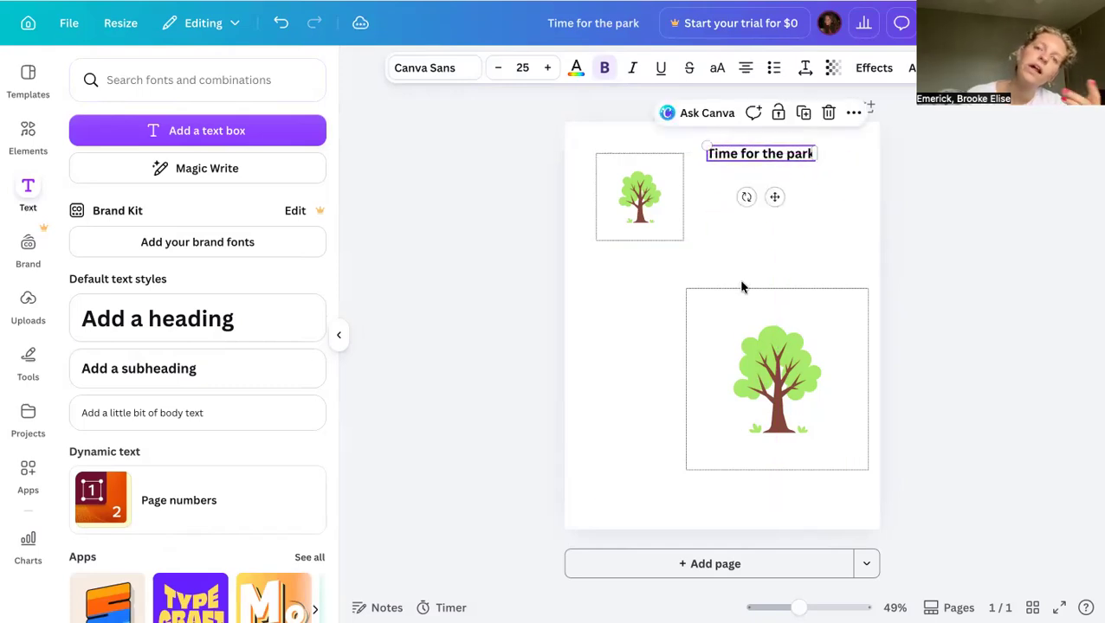
pyautogui.click(739, 325)
pyautogui.moveTo(722, 320); pyautogui.dragTo(648, 306)
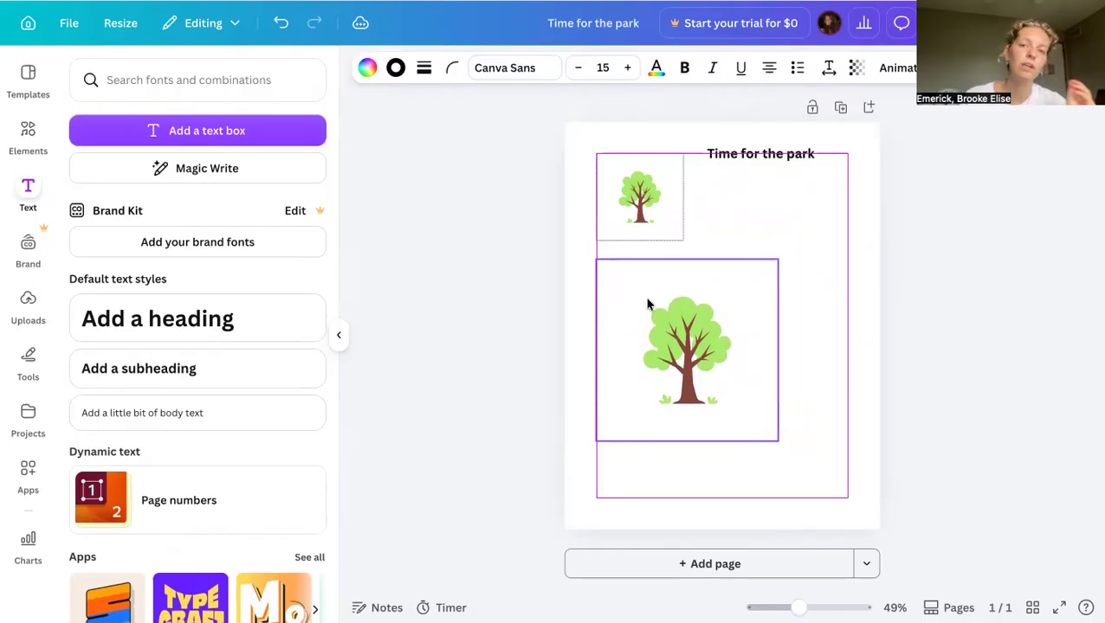
pyautogui.click(831, 289)
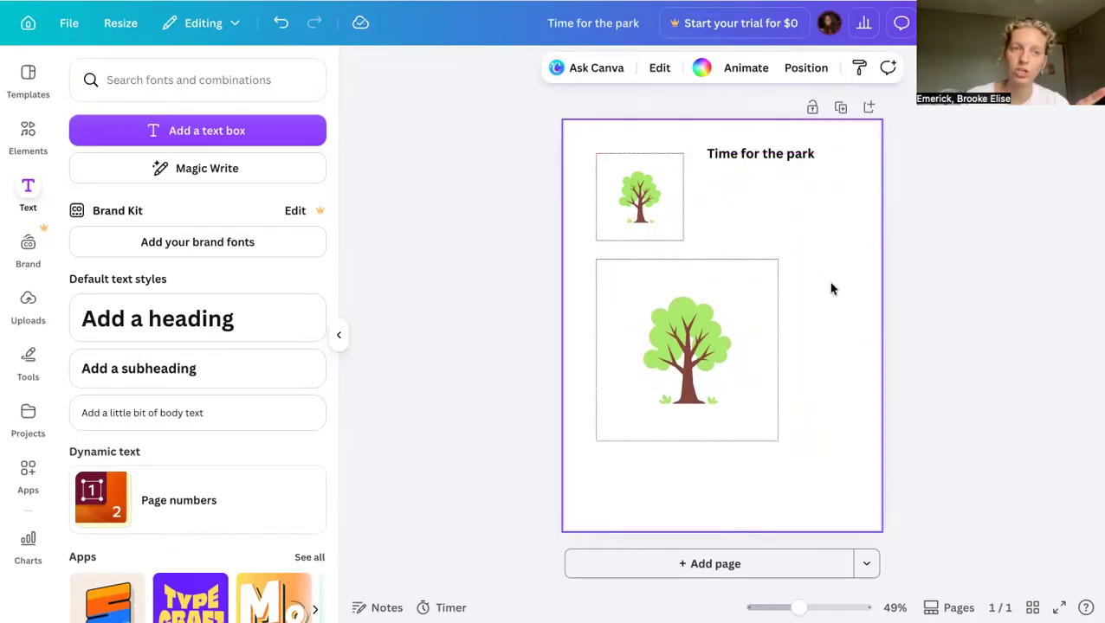
# Step: Check the size and X/Y position values of the small group and the large group to compare their alignment
pyautogui.click(649, 209)
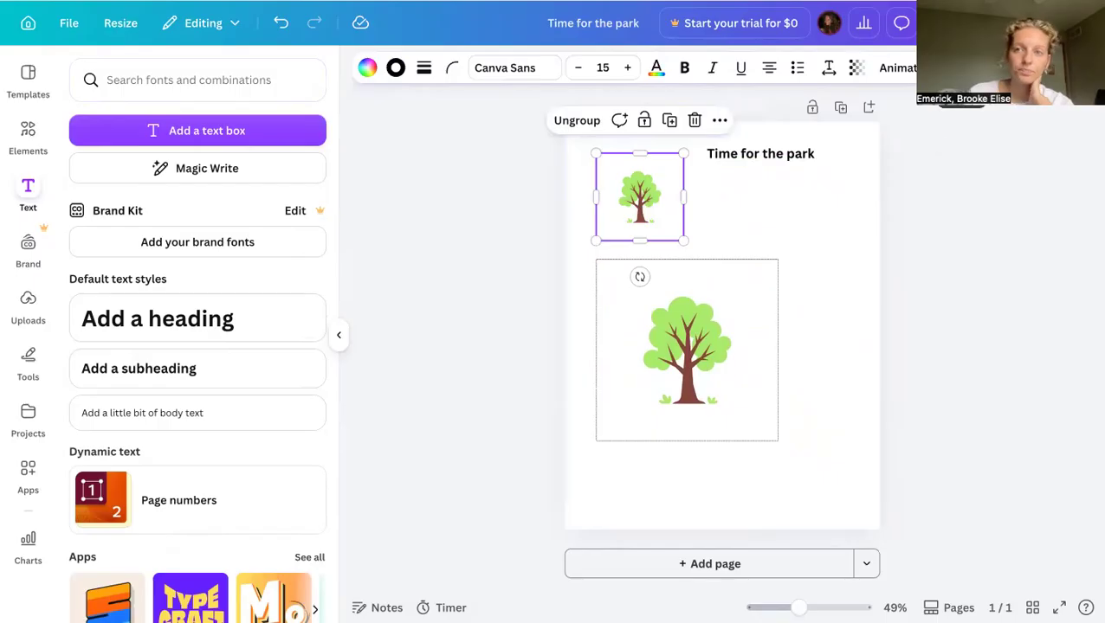
pyautogui.click(961, 67)
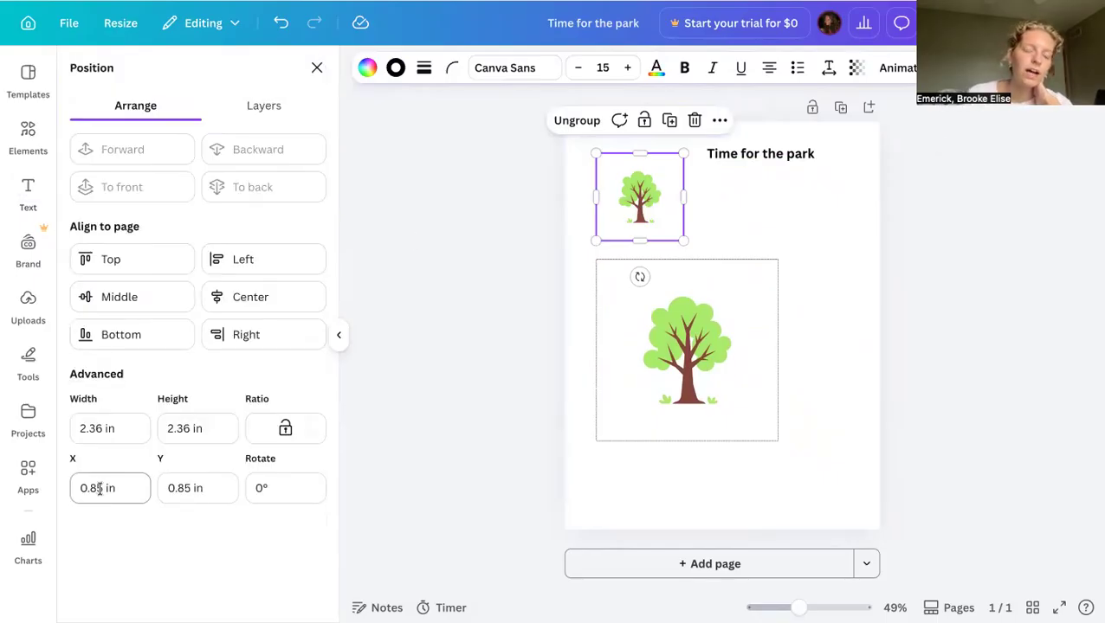
pyautogui.click(683, 394)
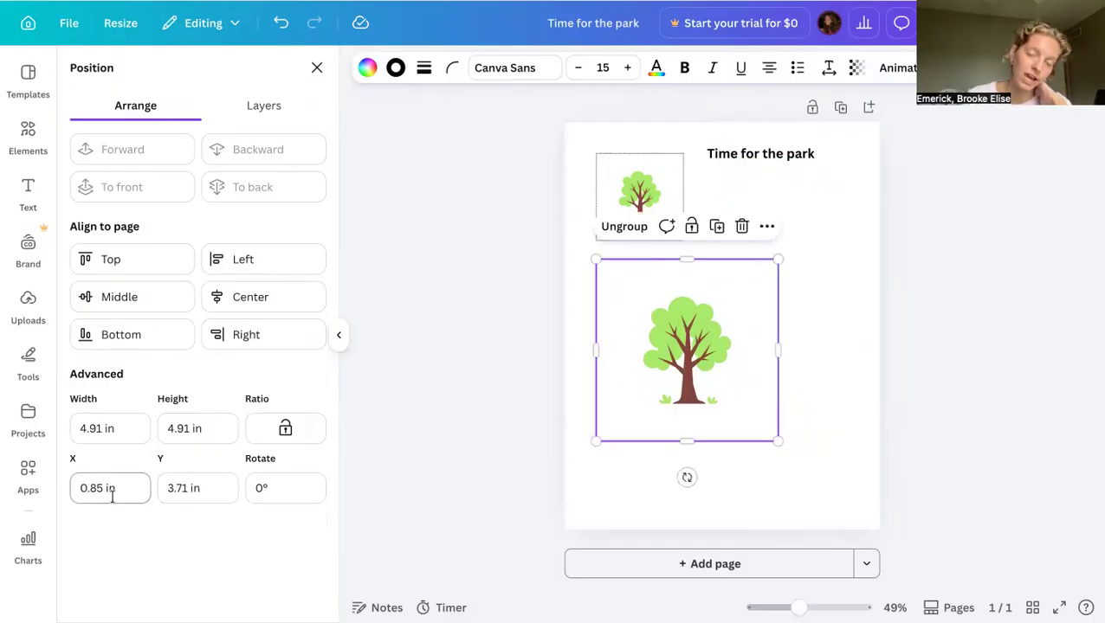
# Step: Leave the park design for the home page and browse the Flyer category of templates
pyautogui.click(808, 364)
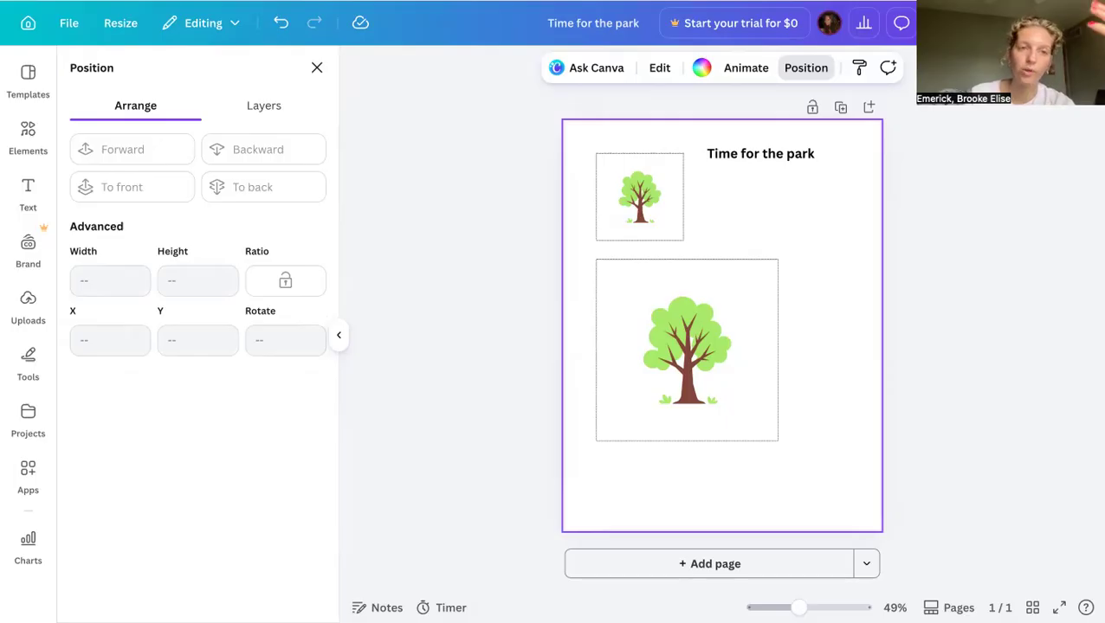
pyautogui.moveTo(552, 1)
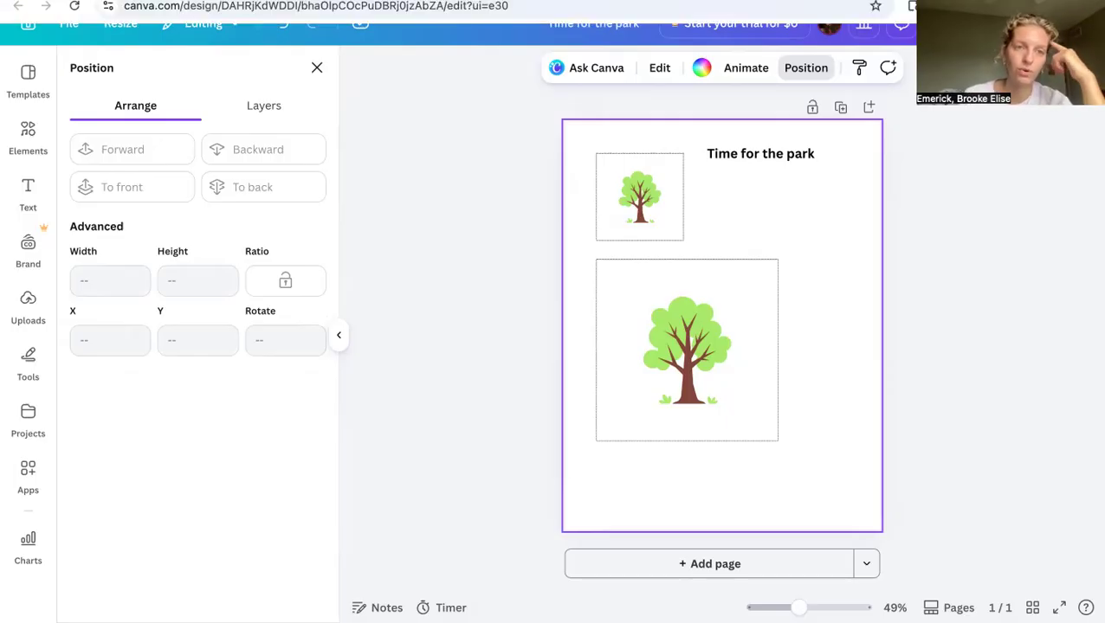
pyautogui.click(26, 28)
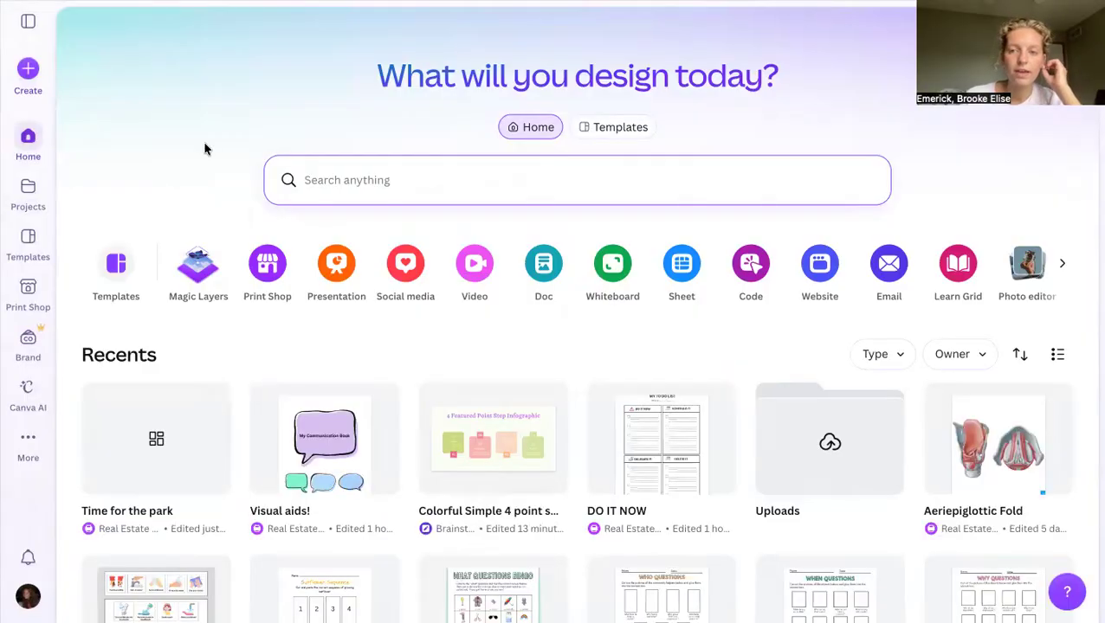
pyautogui.click(33, 254)
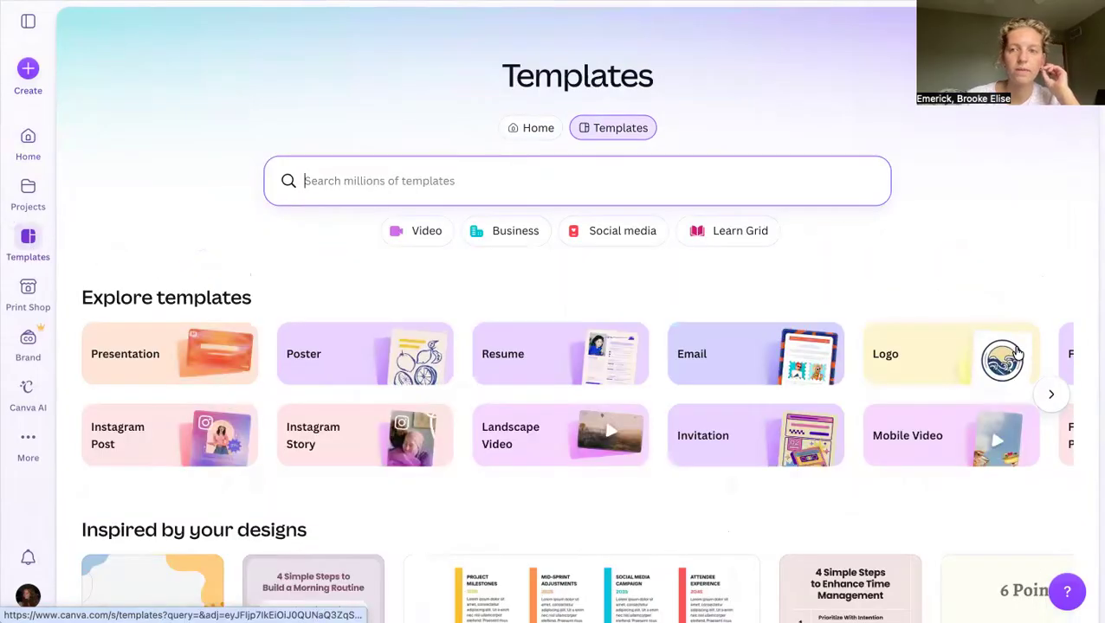
pyautogui.click(1050, 395)
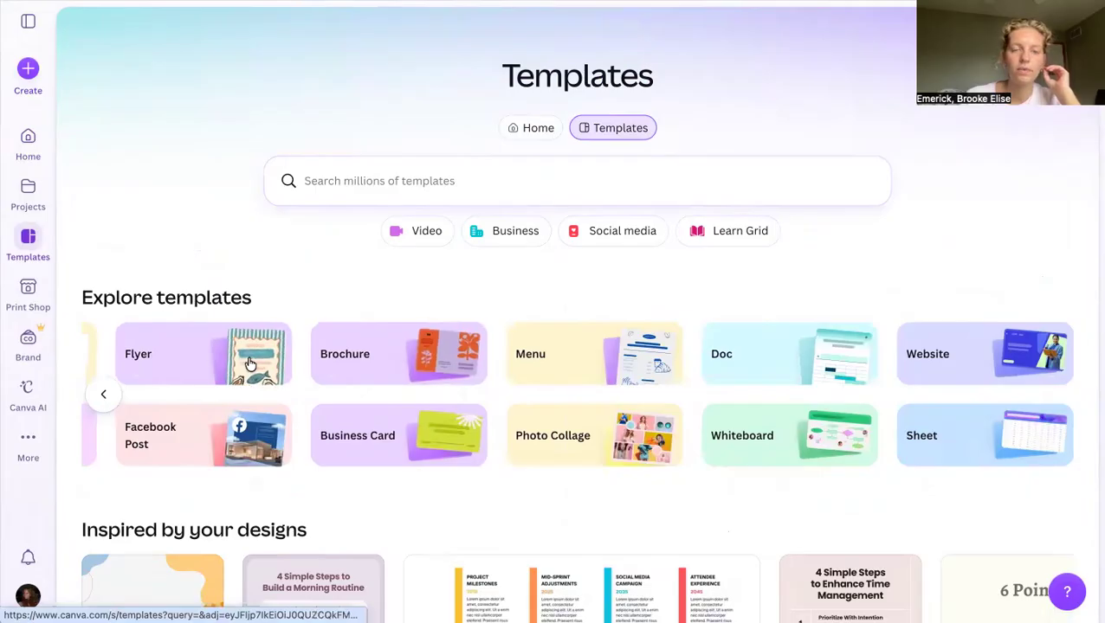
pyautogui.click(253, 365)
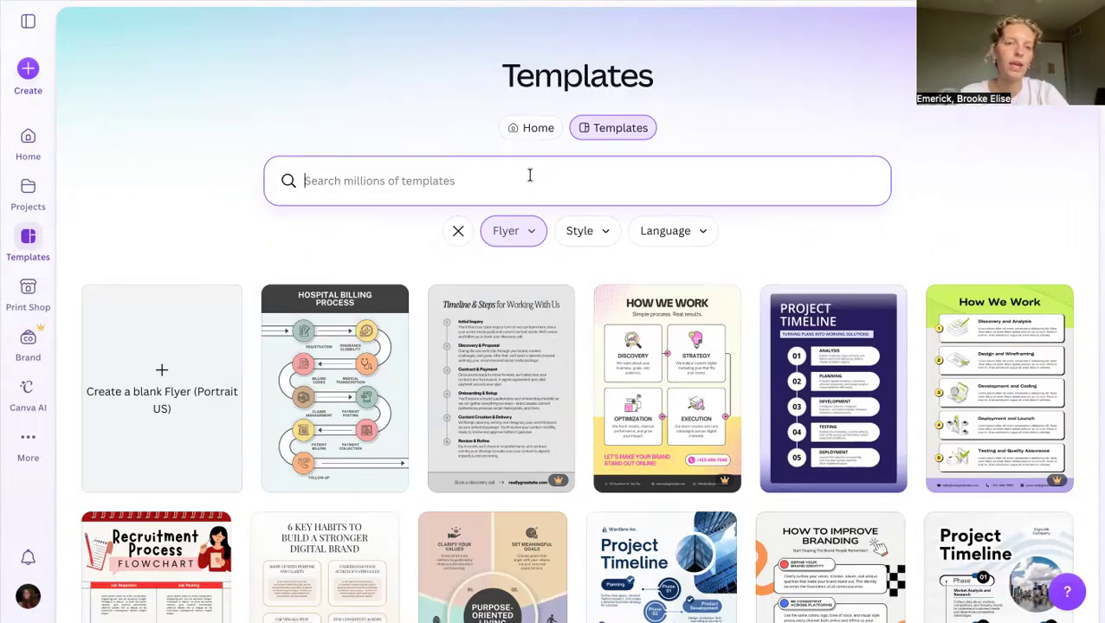
# Step: Search the flyer templates for "4 step" and start customizing the purple "4 Simple Steps to Build a Morning Routine" flyer
pyautogui.write('4 step')
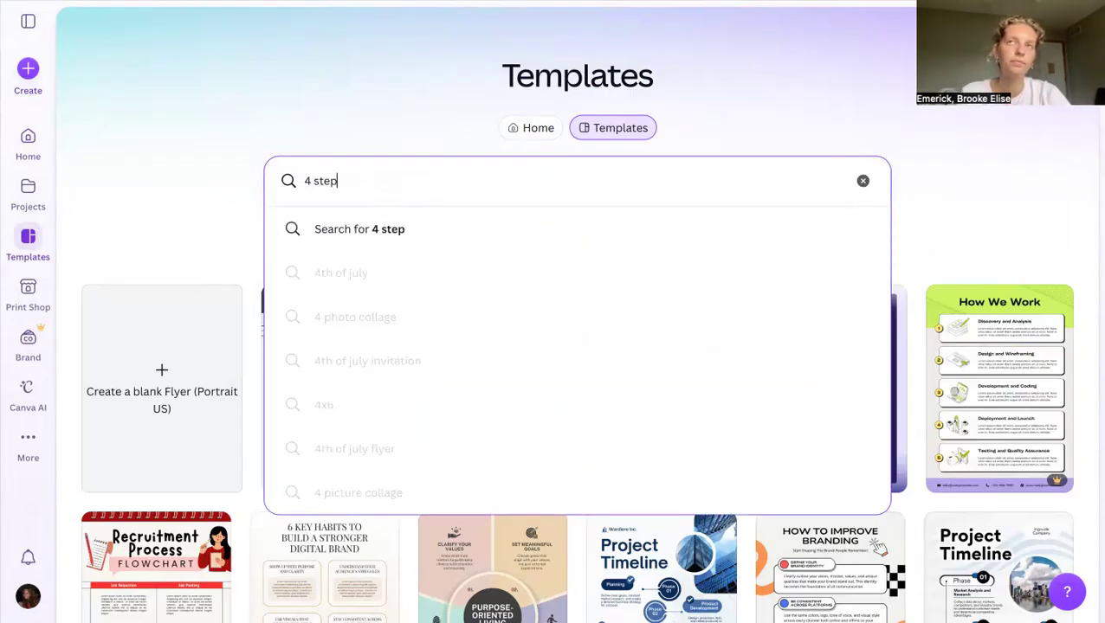
pyautogui.press('Return')
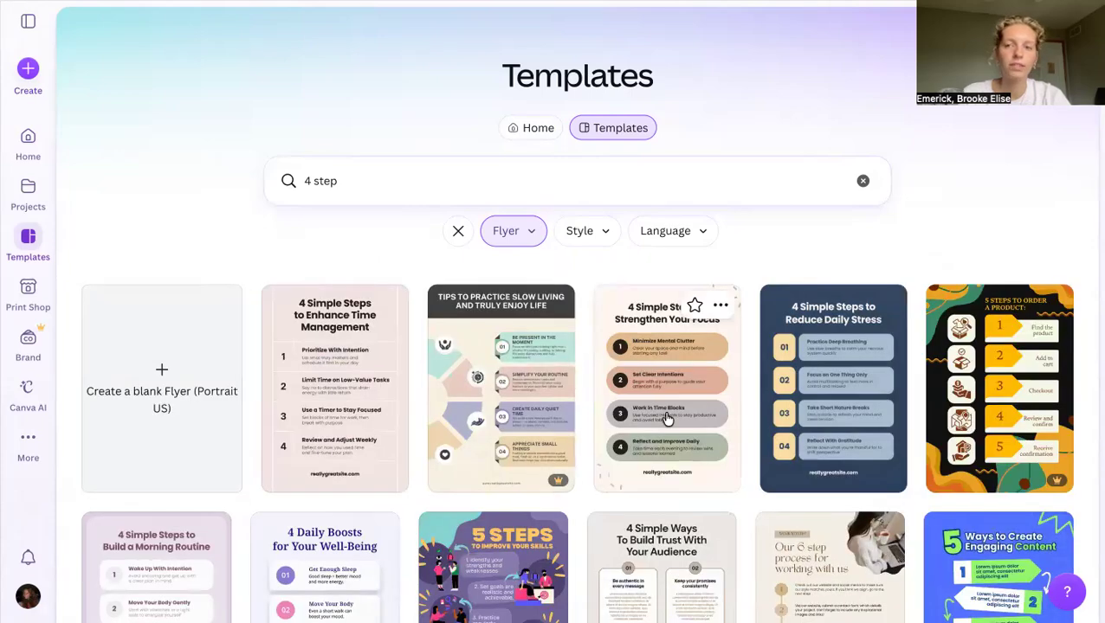
pyautogui.scroll(-1, 666, 418)
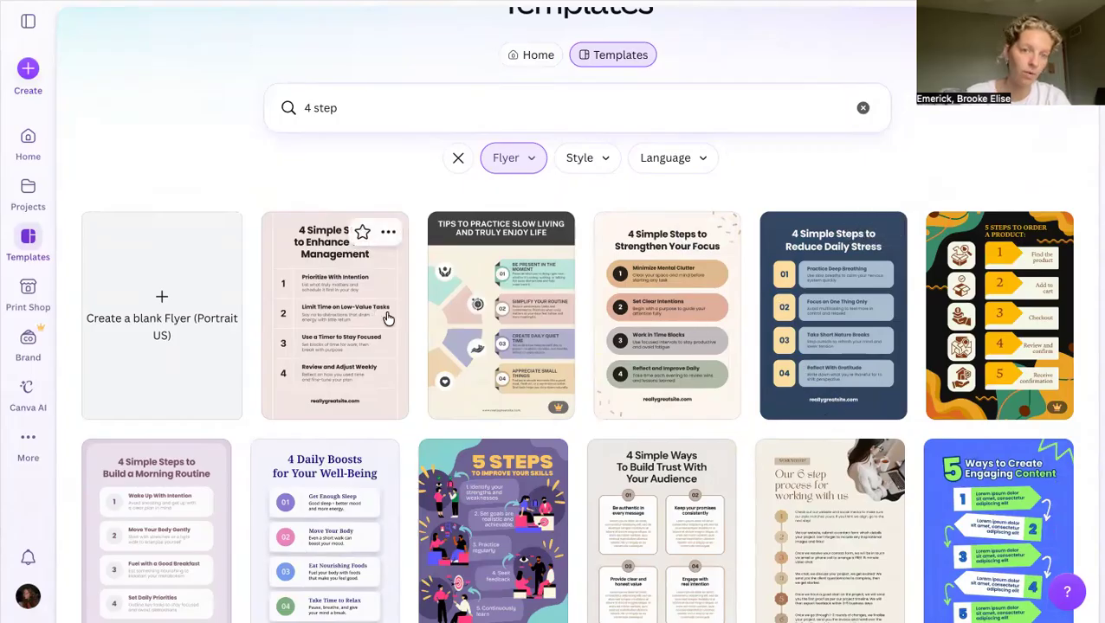
pyautogui.scroll(-2, 360, 359)
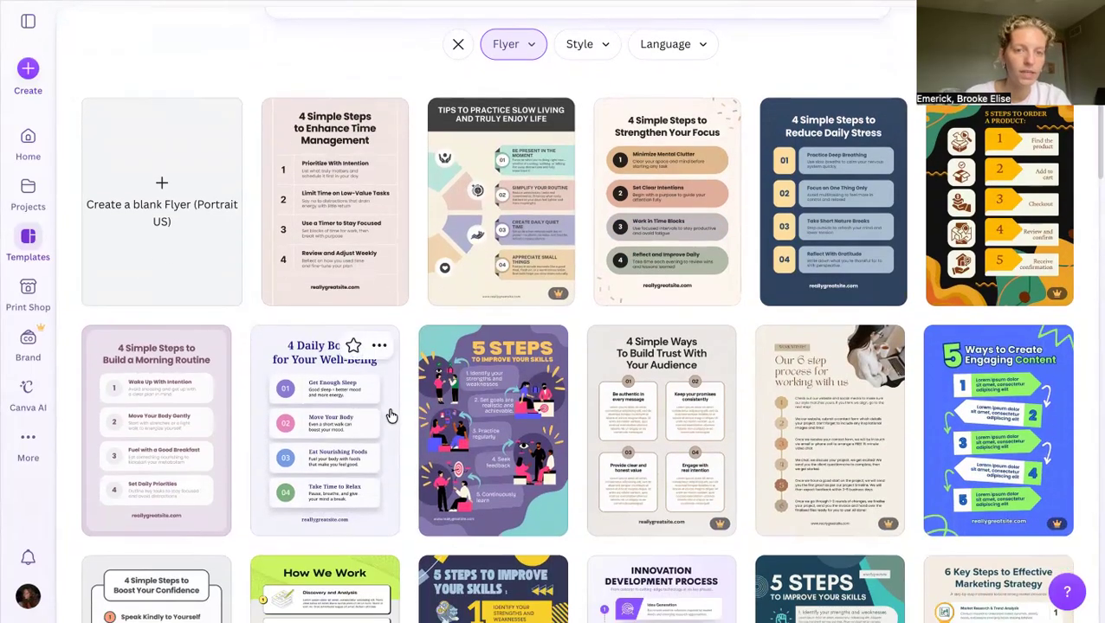
pyautogui.click(191, 458)
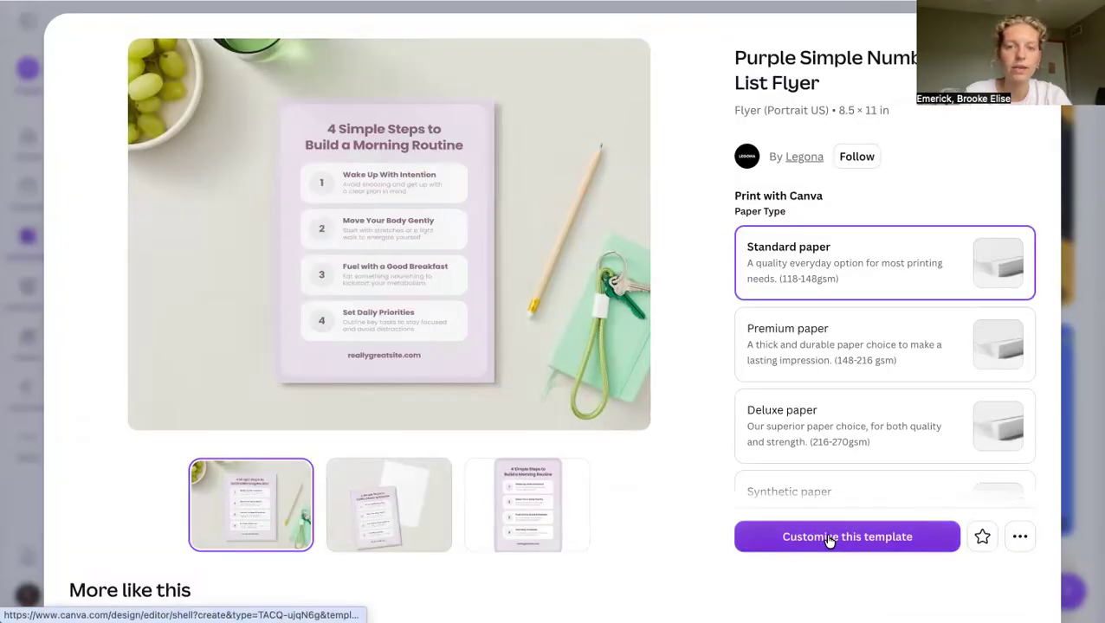
pyautogui.click(829, 537)
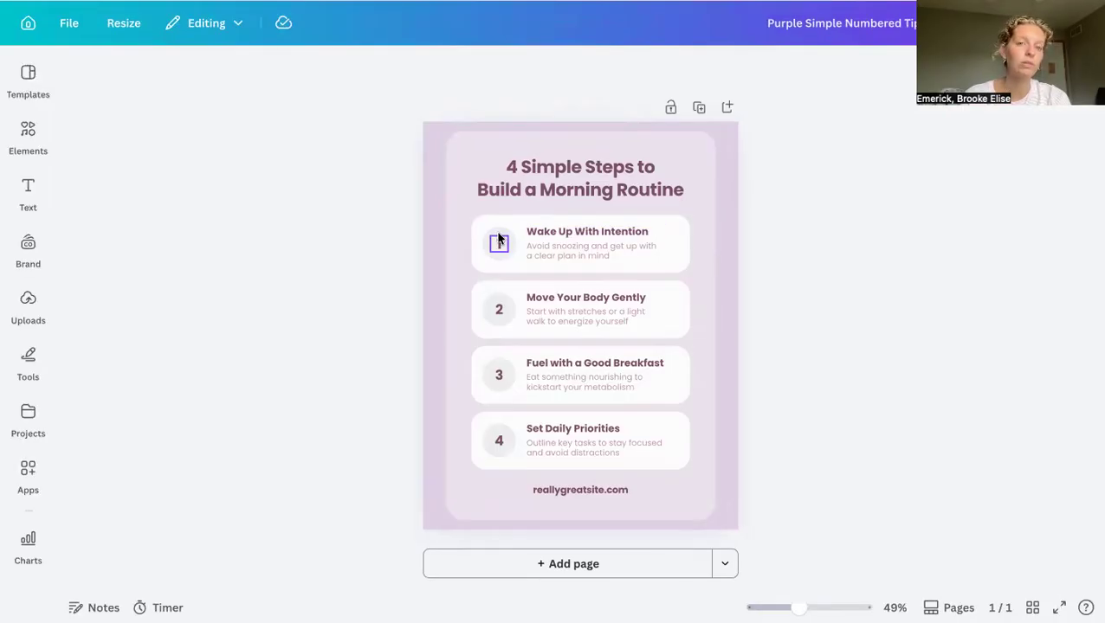
# Step: Try moving the description text below "Wake Up With Intention" and undo the move
pyautogui.click(586, 251)
pyautogui.moveTo(597, 248); pyautogui.dragTo(586, 252)
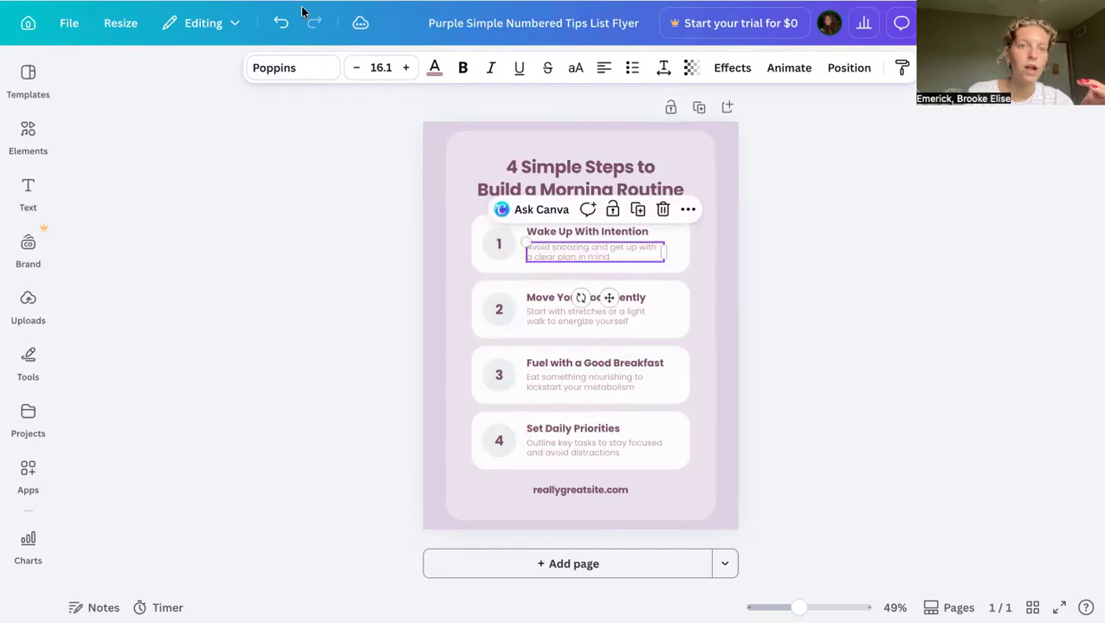
pyautogui.click(280, 27)
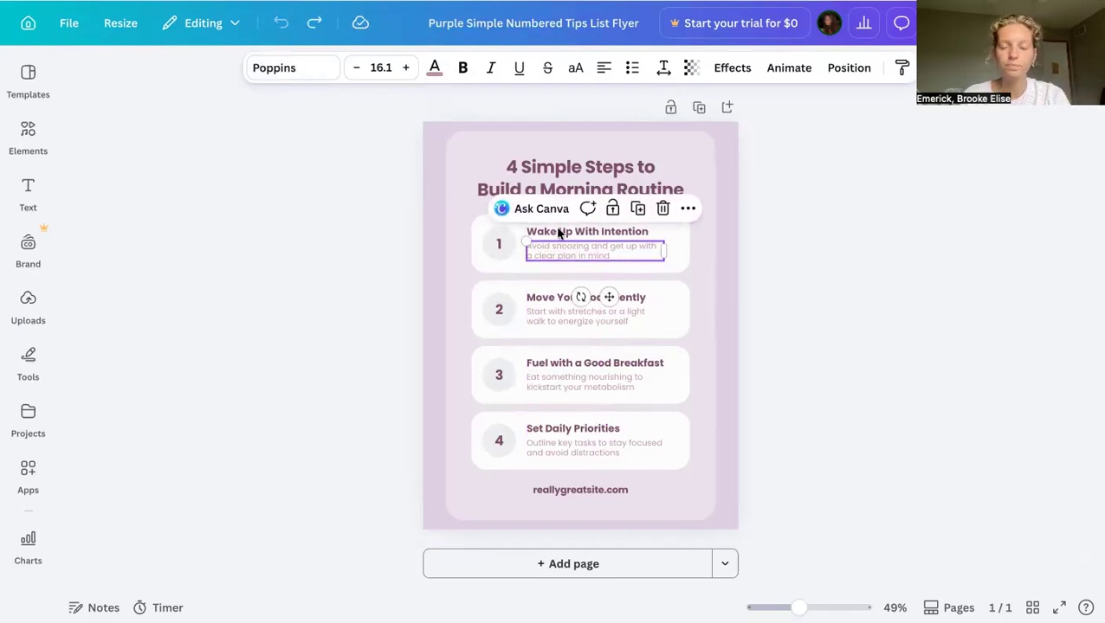
# Step: Group the number 1 and its circle with the "Wake Up With Intention" heading and its description
pyautogui.keyDown('shift'); pyautogui.click(613, 235); pyautogui.keyUp('shift')
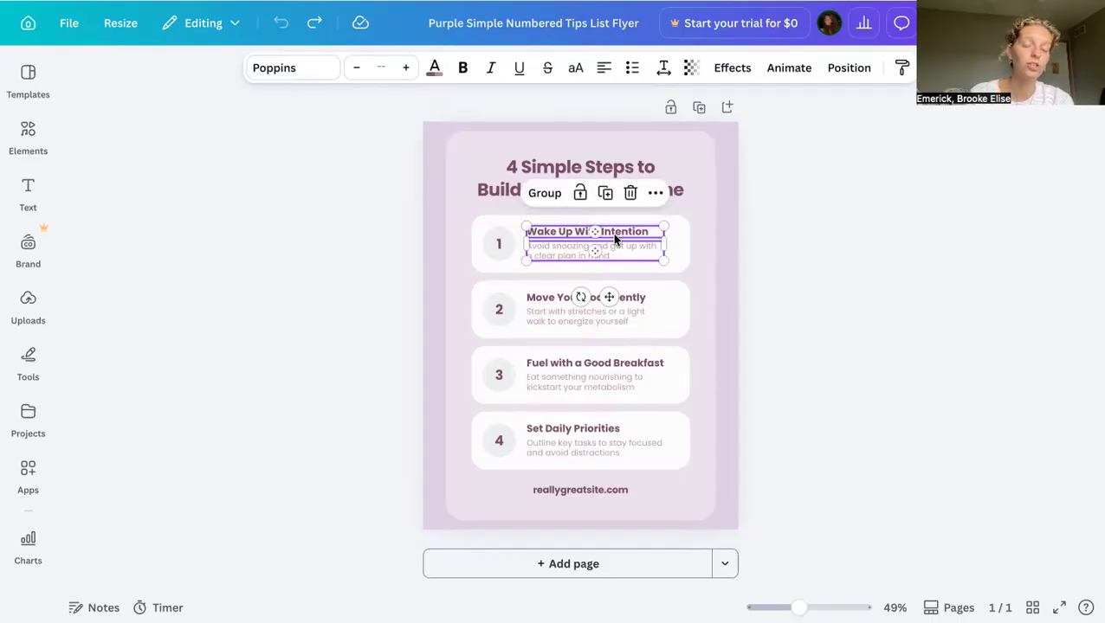
pyautogui.keyDown('shift'); pyautogui.click(498, 245); pyautogui.keyUp('shift')
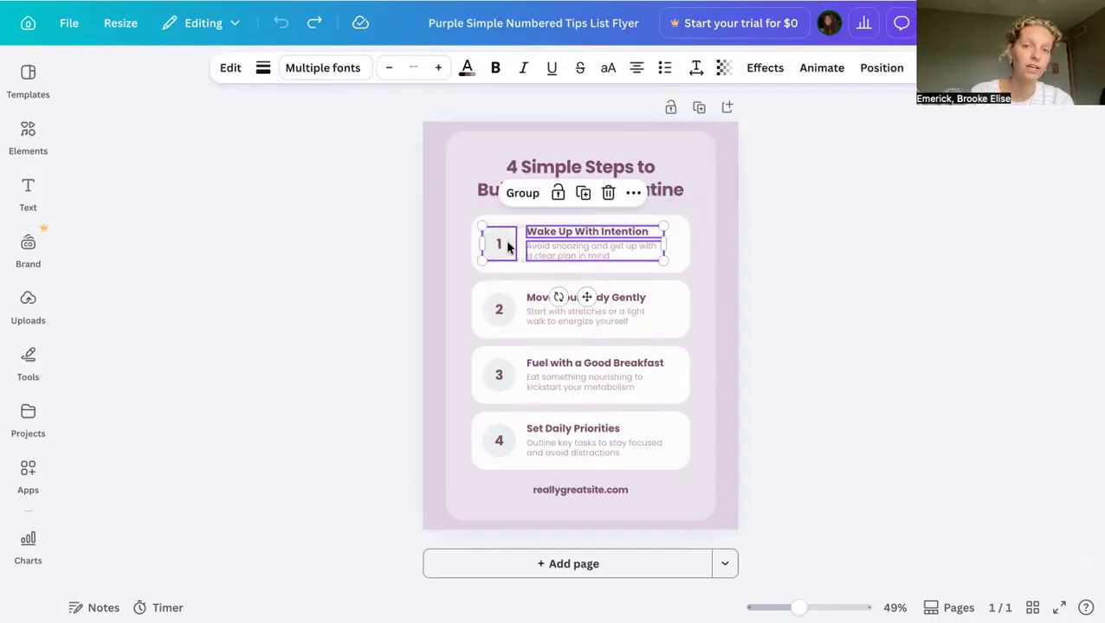
pyautogui.click(523, 193)
pyautogui.moveTo(526, 248)
pyautogui.mouseDown()
pyautogui.moveTo(535, 245)
pyautogui.moveTo(523, 244)
pyautogui.mouseUp()
pyautogui.click(779, 273)
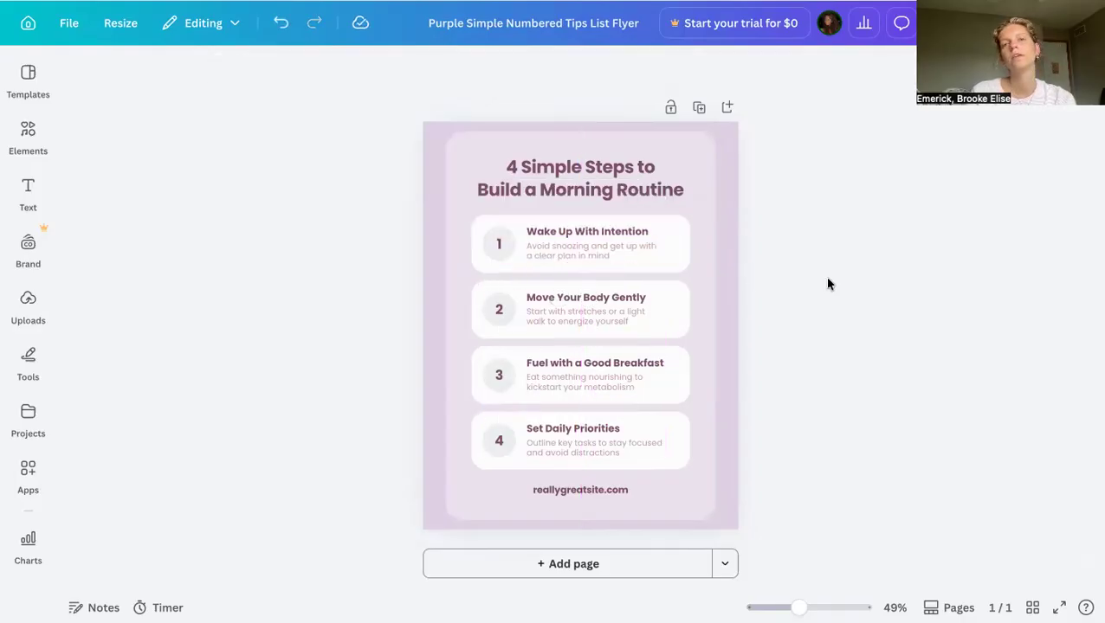
# Step: Recolour the flyer title "4 Simple Steps to Build a Morning Routine" bright pink
pyautogui.click(583, 168)
pyautogui.click(434, 68)
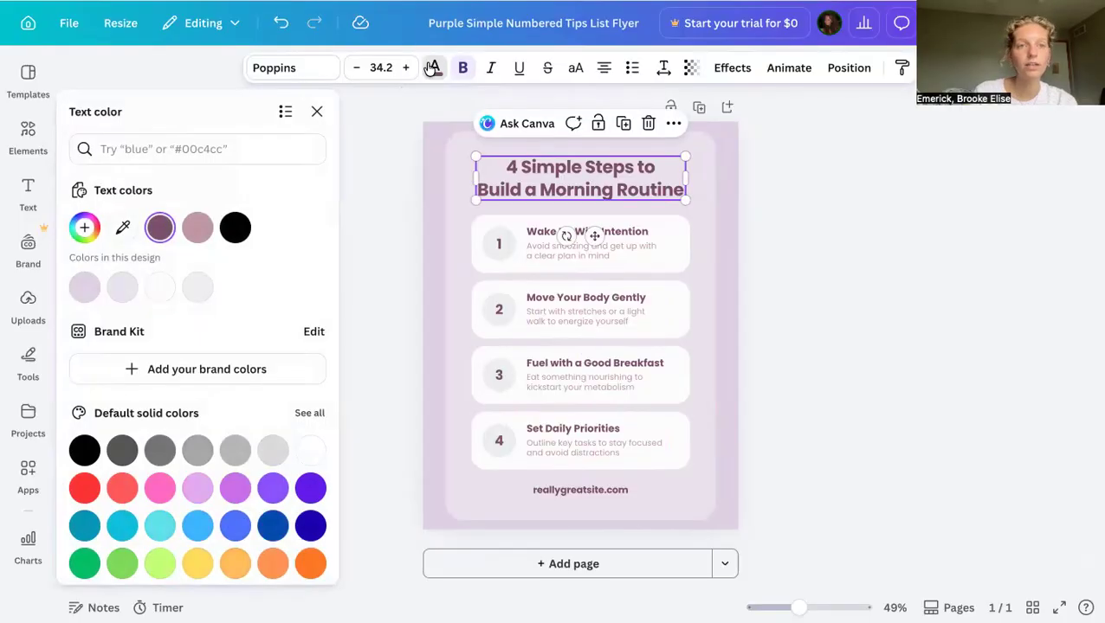
pyautogui.click(159, 488)
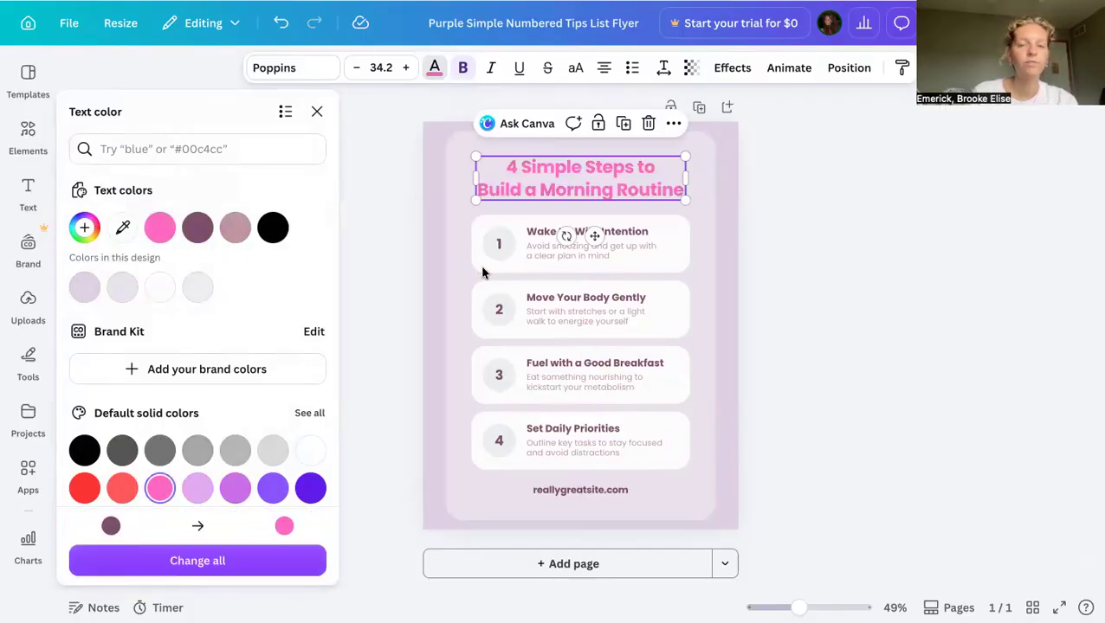
# Step: Colour the rounded background panel light lavender after trying pink and coral red, and make the number 1 circle purple
pyautogui.click(455, 216)
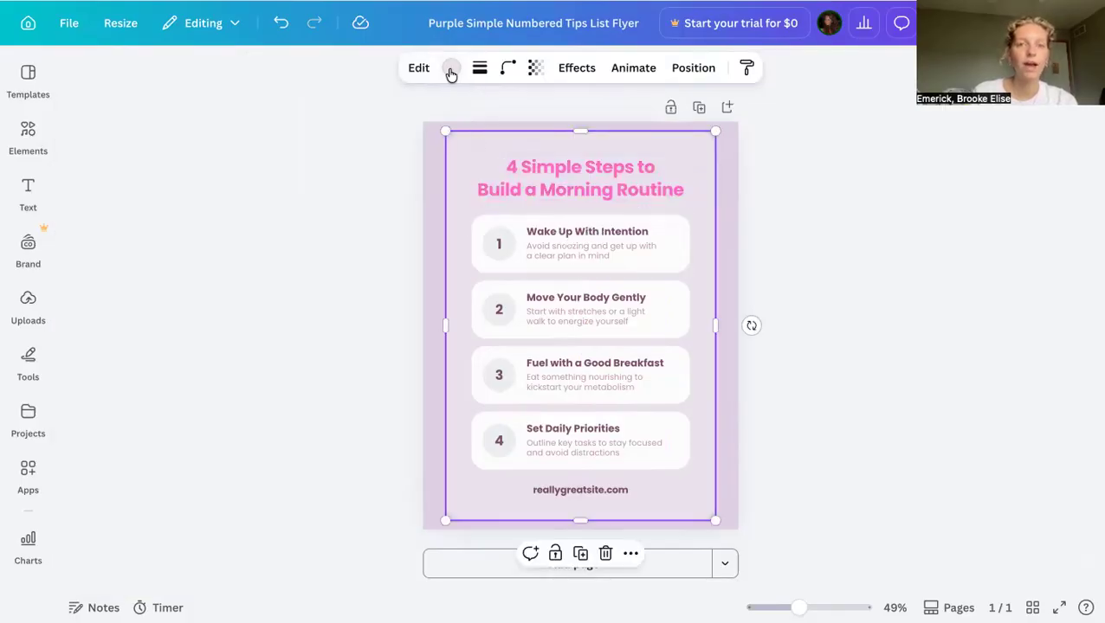
pyautogui.click(451, 68)
pyautogui.click(154, 453)
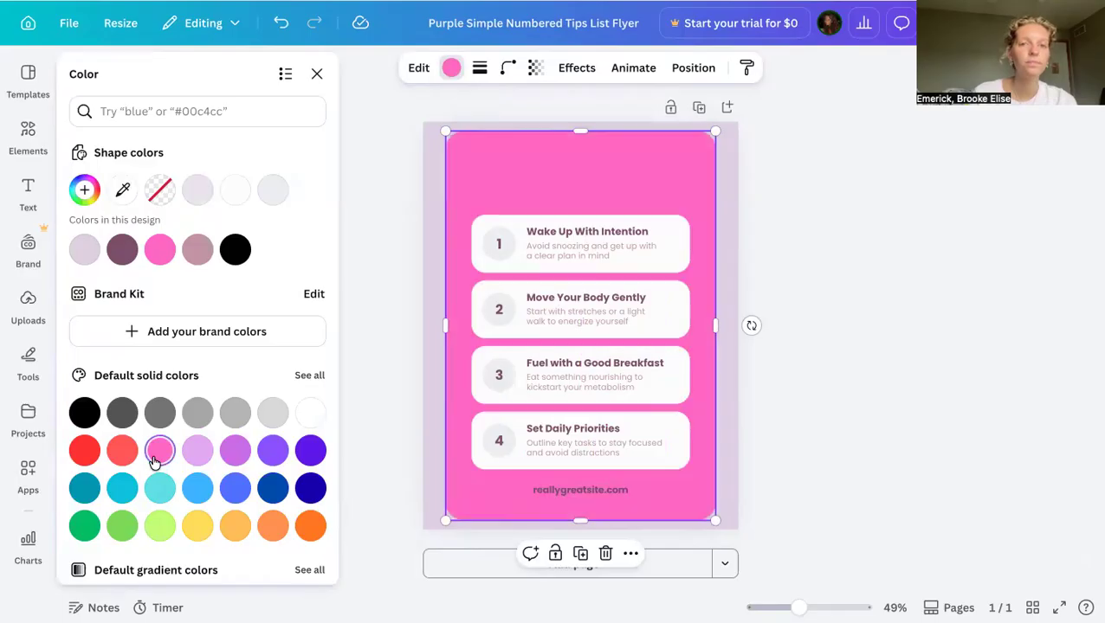
pyautogui.click(123, 450)
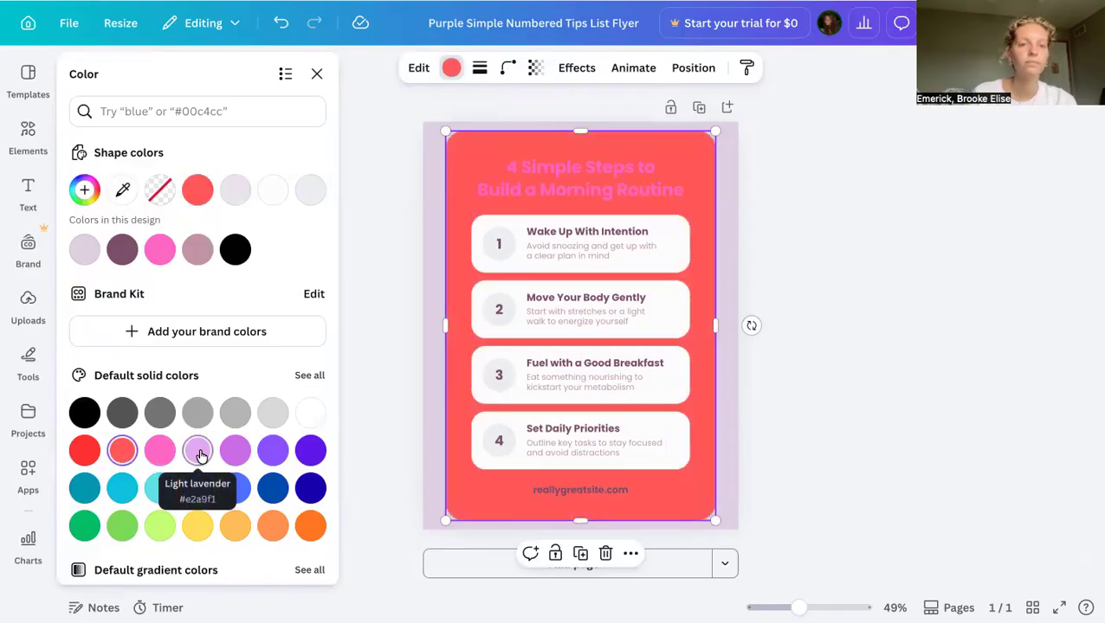
pyautogui.click(197, 452)
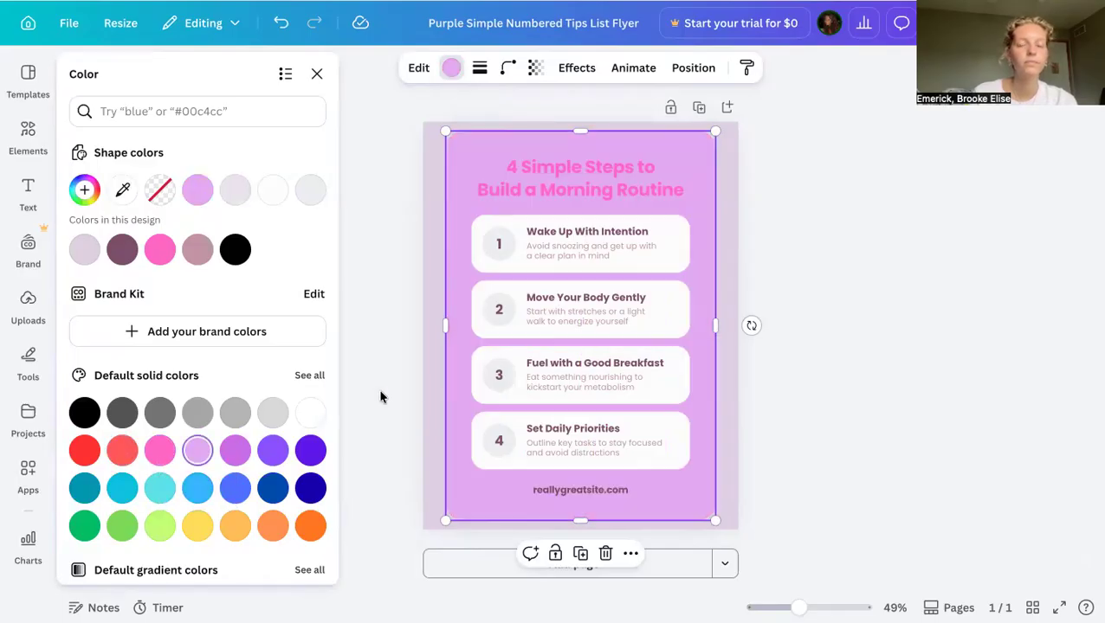
pyautogui.click(510, 241)
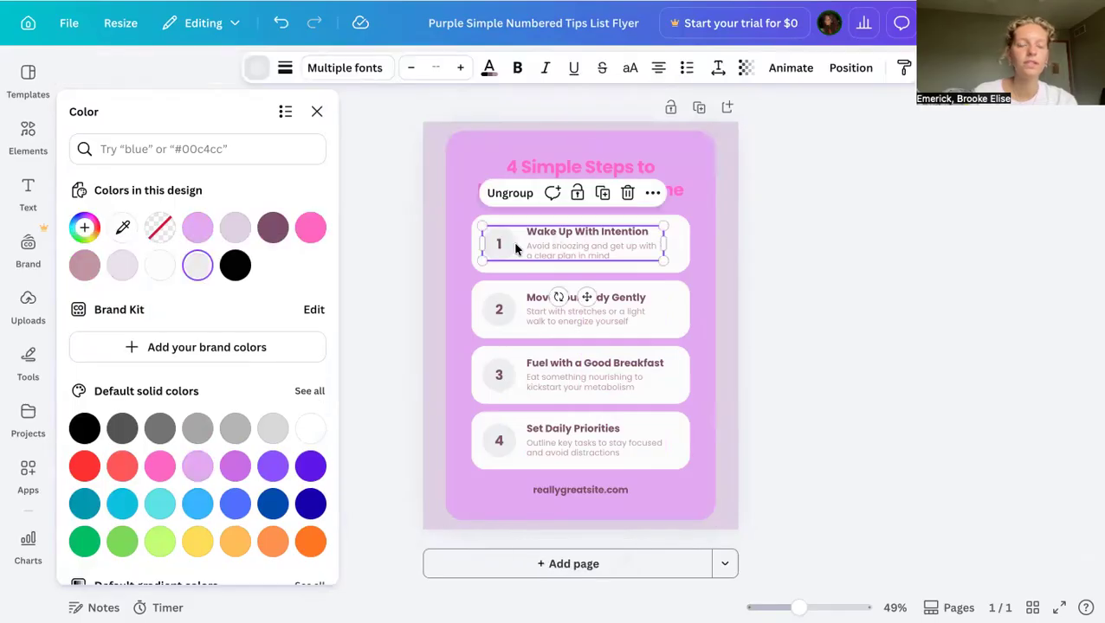
pyautogui.click(273, 467)
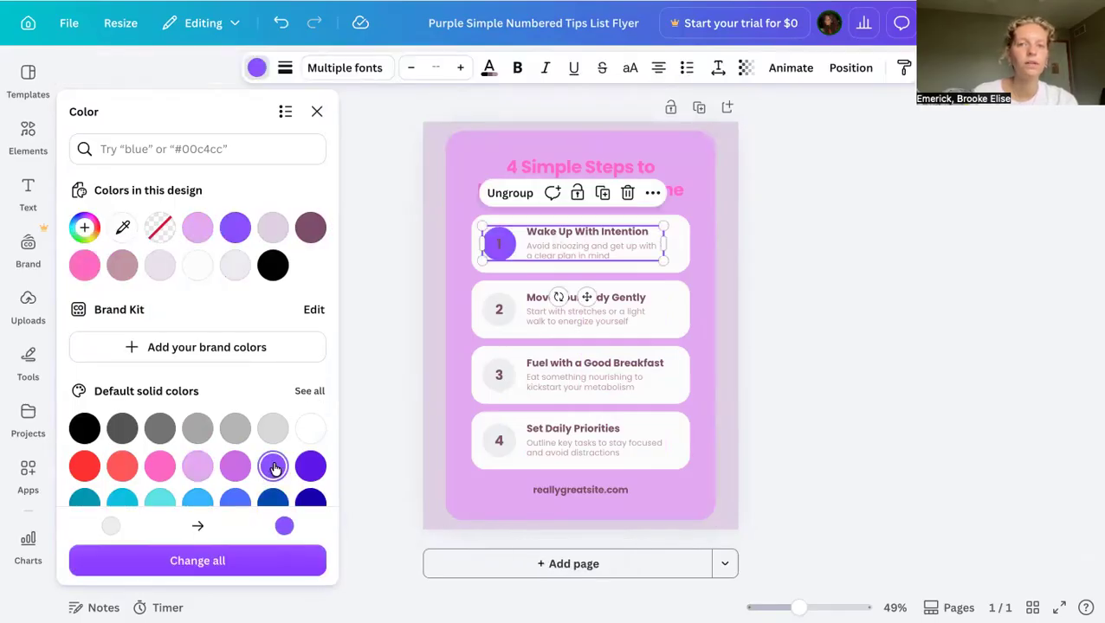
# Step: Select the description inside the first step's group and highlight its text, leaving it unedited
pyautogui.click(631, 250)
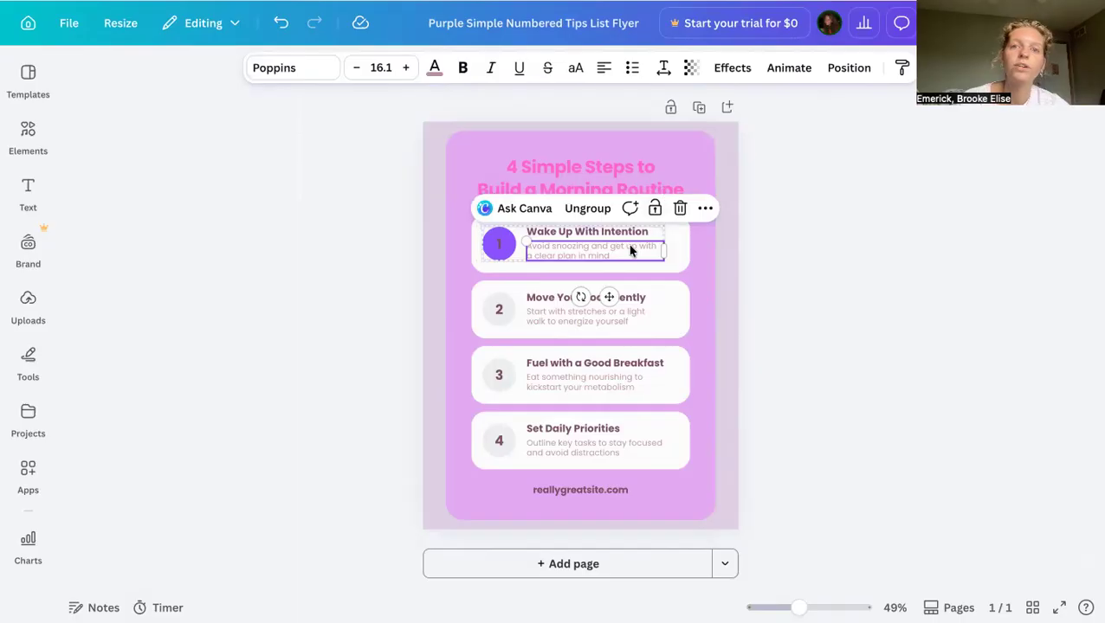
pyautogui.click(628, 252)
pyautogui.click(680, 241)
pyautogui.click(644, 252)
pyautogui.doubleClick(644, 252)
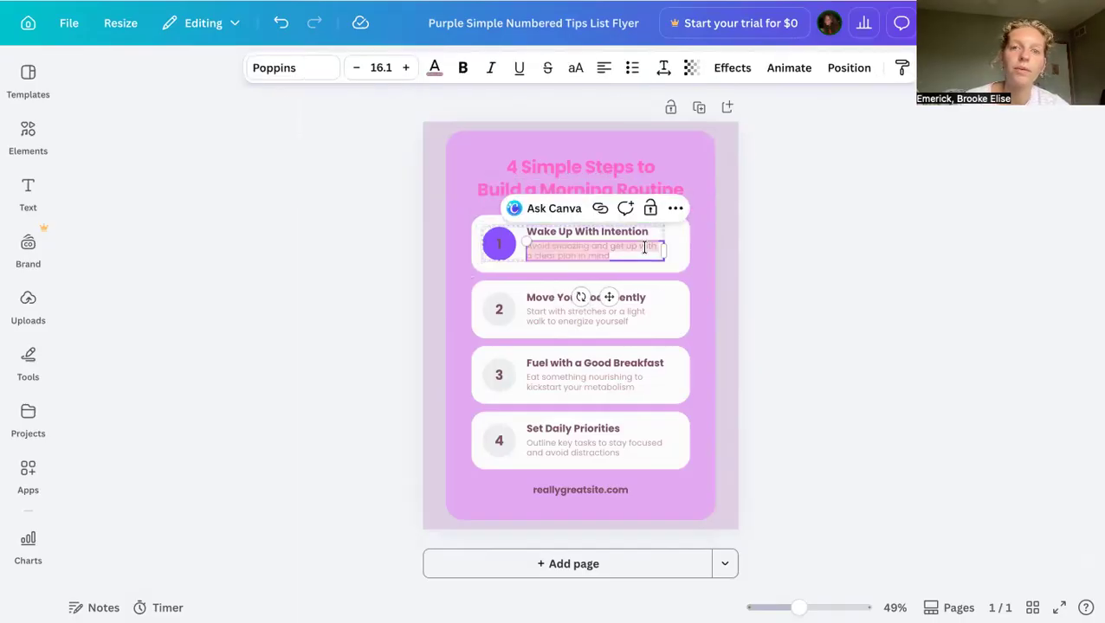
pyautogui.click(737, 239)
# Step: Examine the flyer's layer order with the "Wake Up With Intention" group selected, and close the list
pyautogui.click(641, 254)
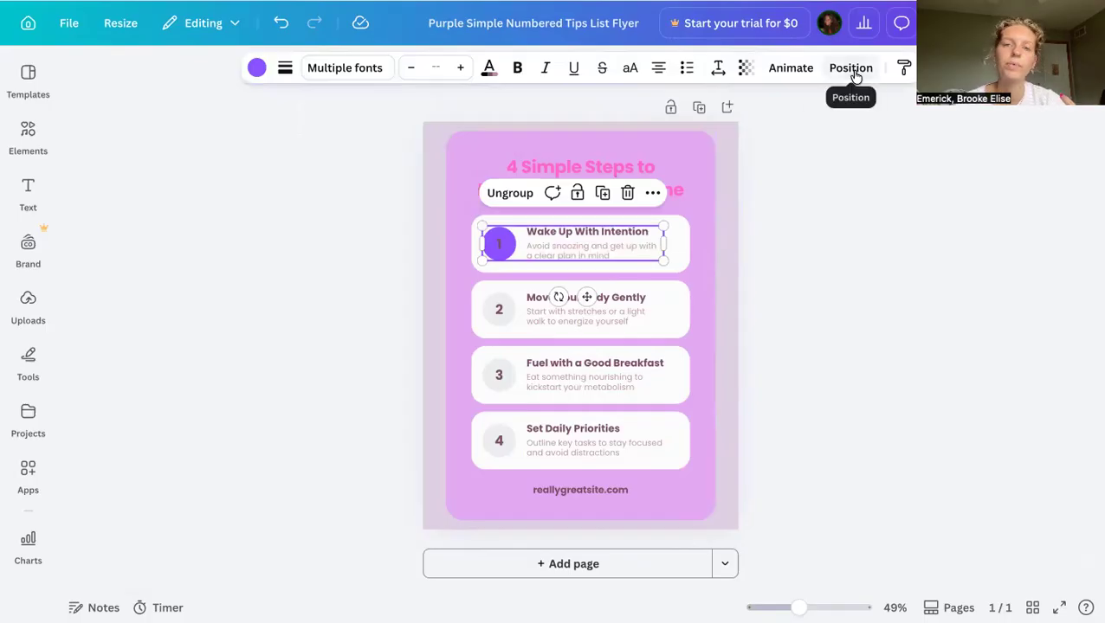
pyautogui.click(852, 73)
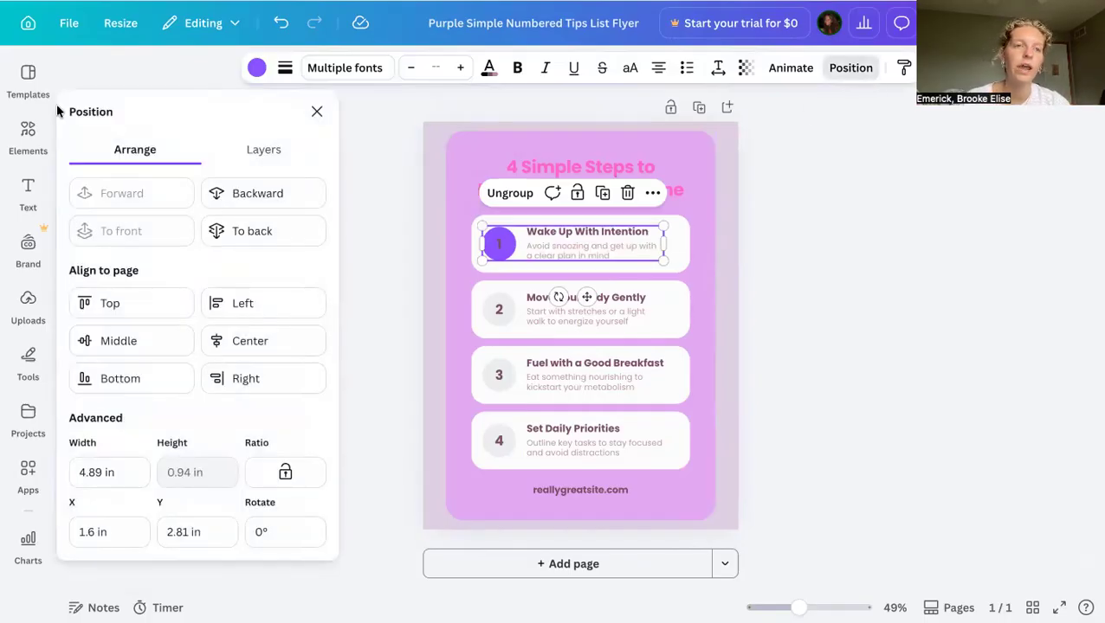
pyautogui.click(254, 151)
pyautogui.scroll(-1, 222, 333)
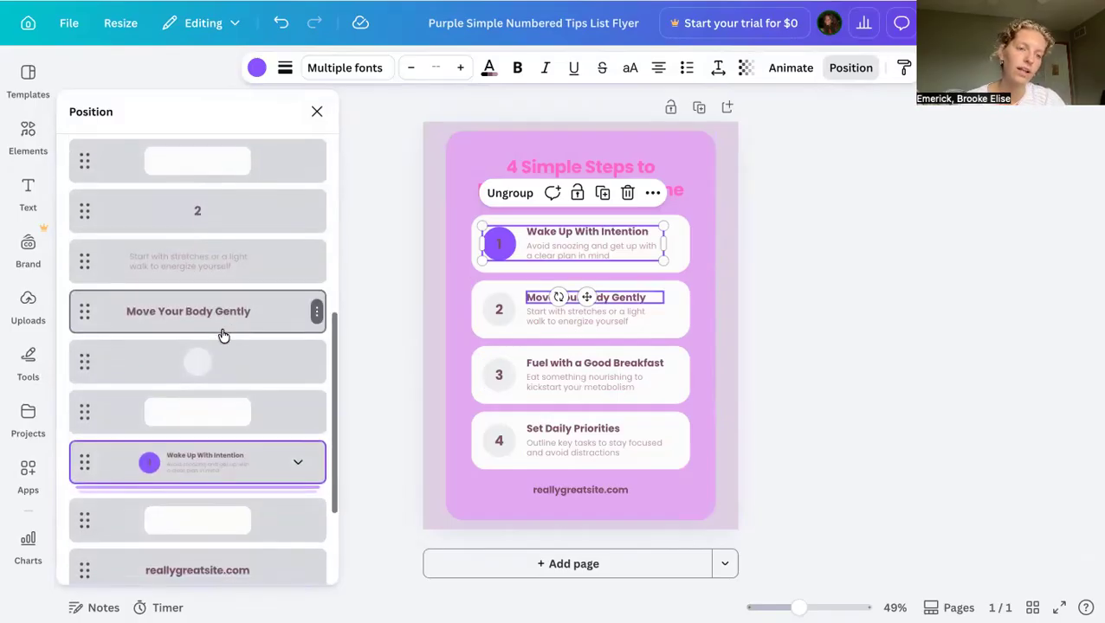
pyautogui.scroll(1, 223, 335)
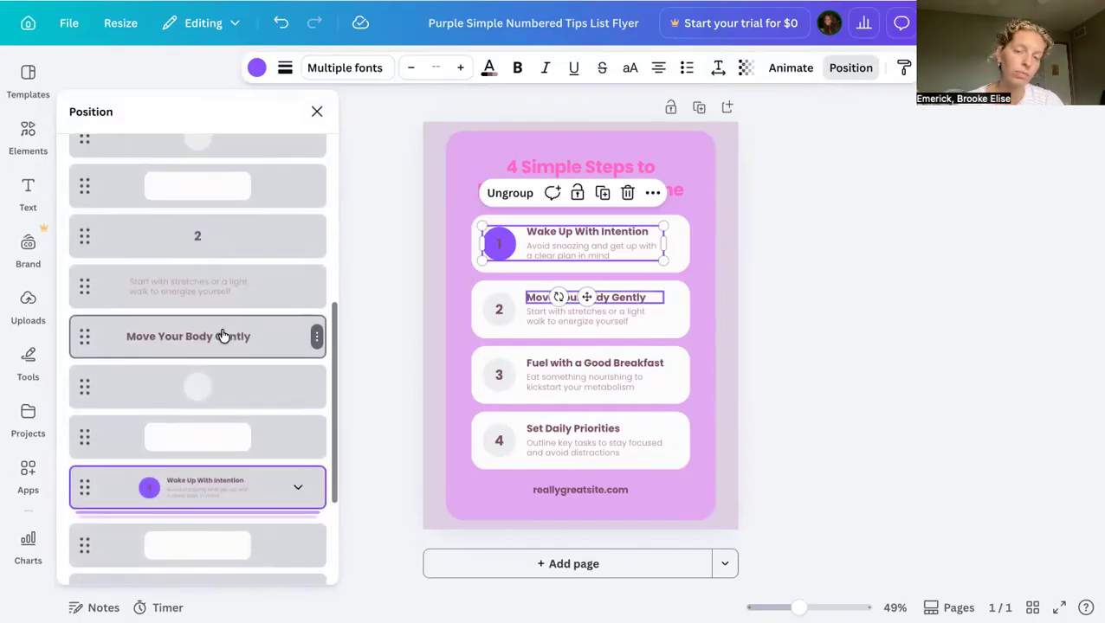
pyautogui.scroll(3, 223, 335)
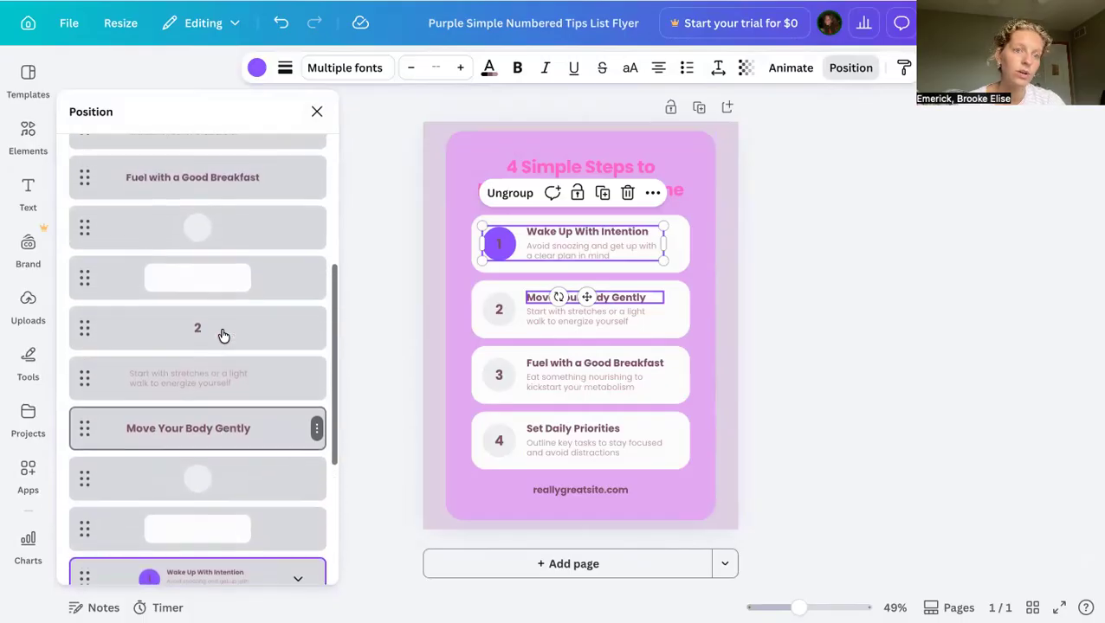
pyautogui.scroll(10, 224, 335)
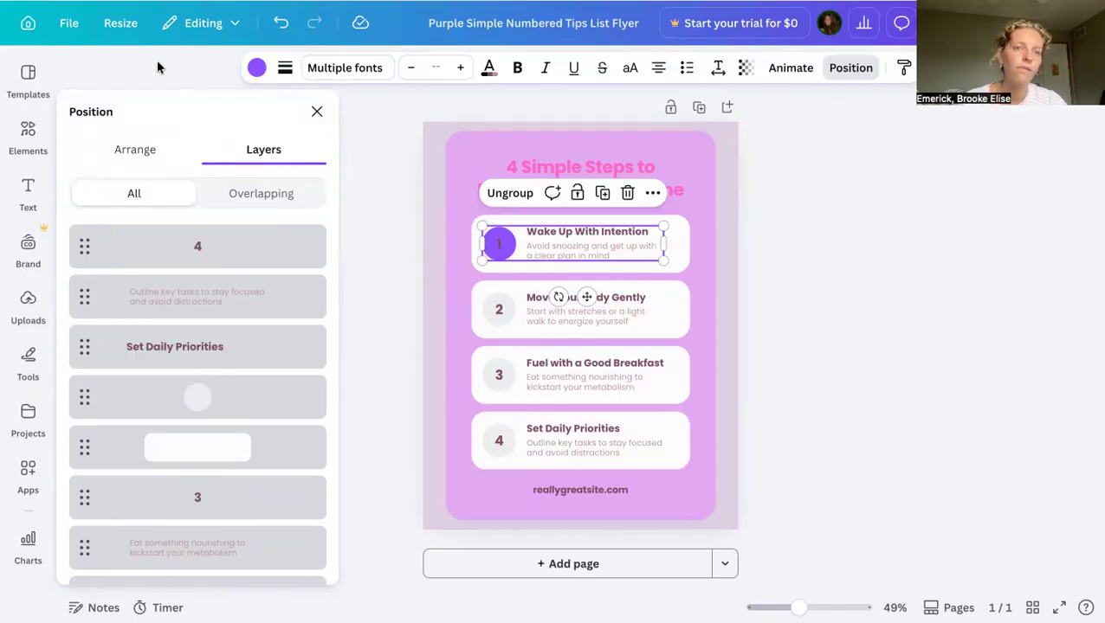
pyautogui.click(848, 69)
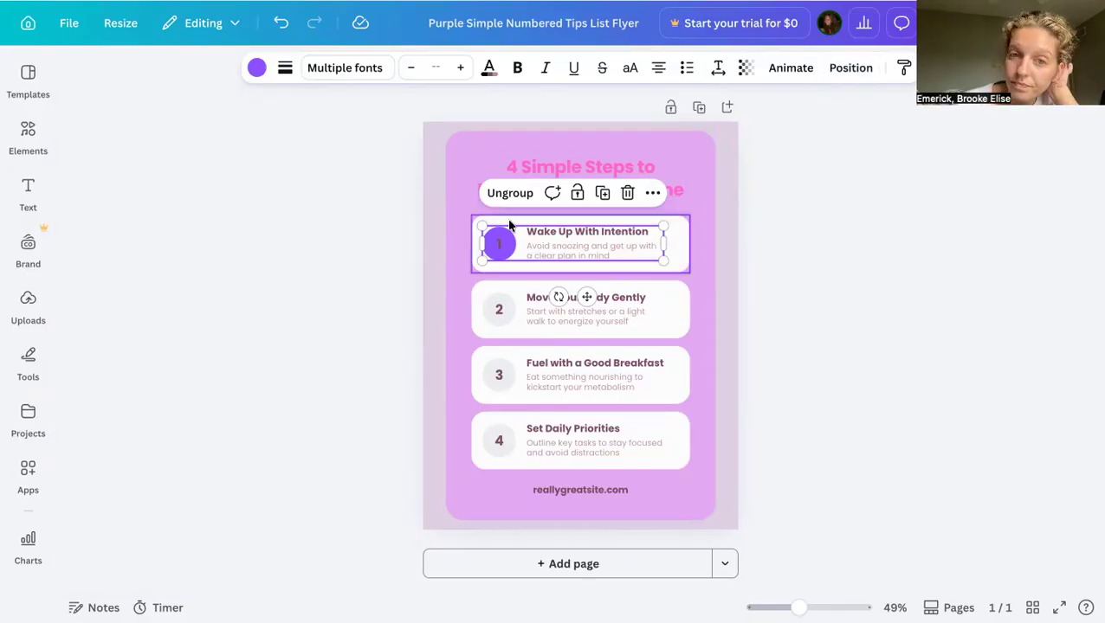
# Step: Send the "Wake Up With Intention" group backward one layer, undo the change and deselect the group
pyautogui.rightClick(510, 241)
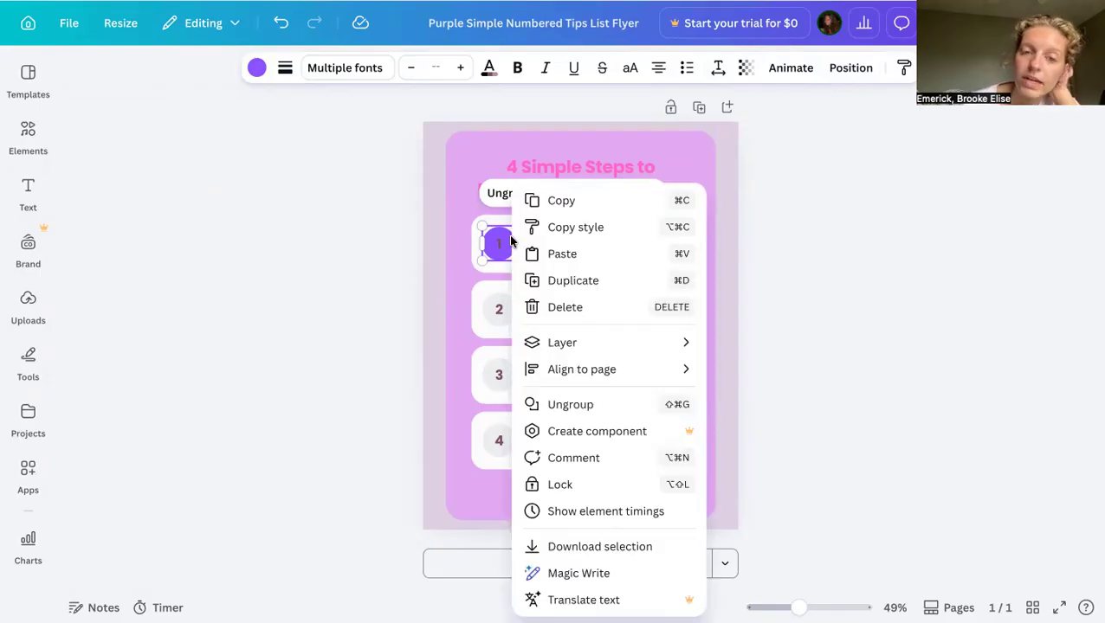
pyautogui.moveTo(576, 344)
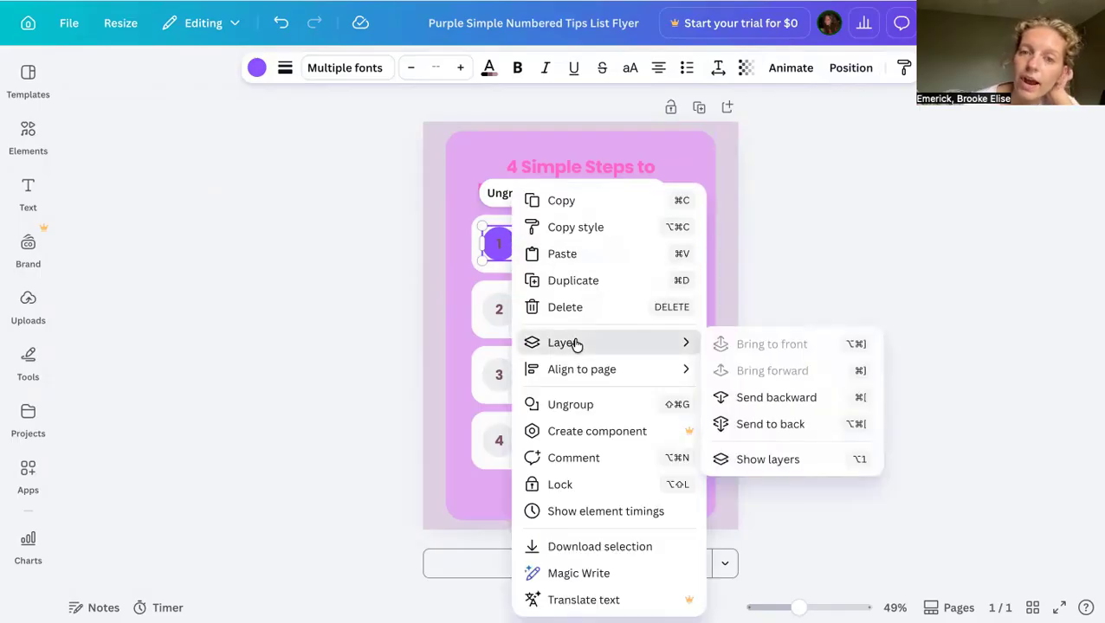
pyautogui.click(746, 403)
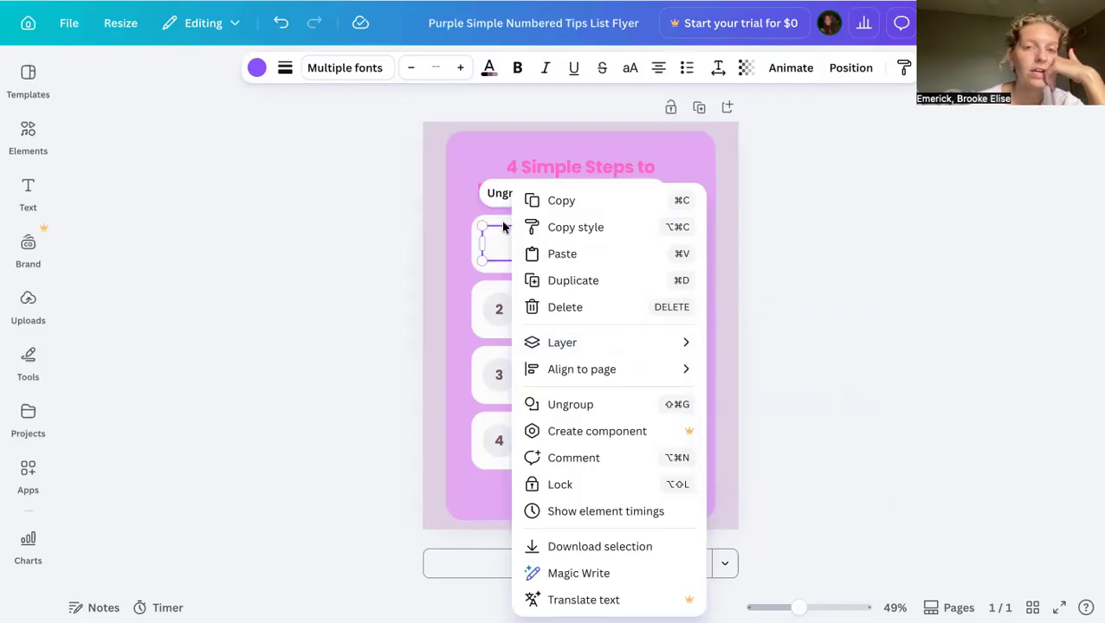
pyautogui.click(280, 22)
pyautogui.click(280, 23)
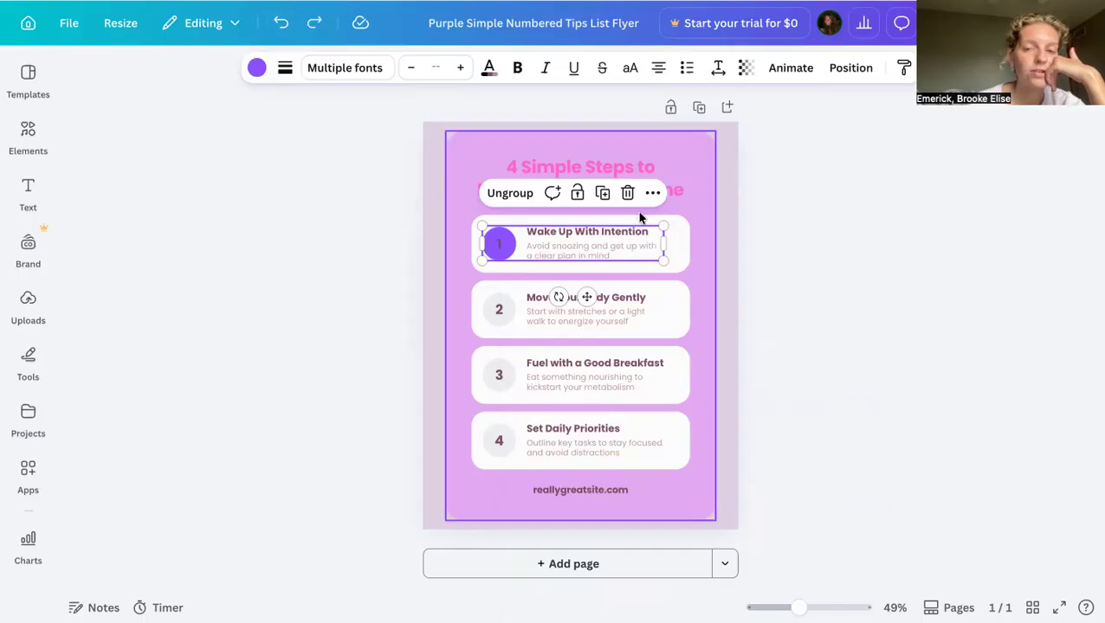
pyautogui.click(738, 267)
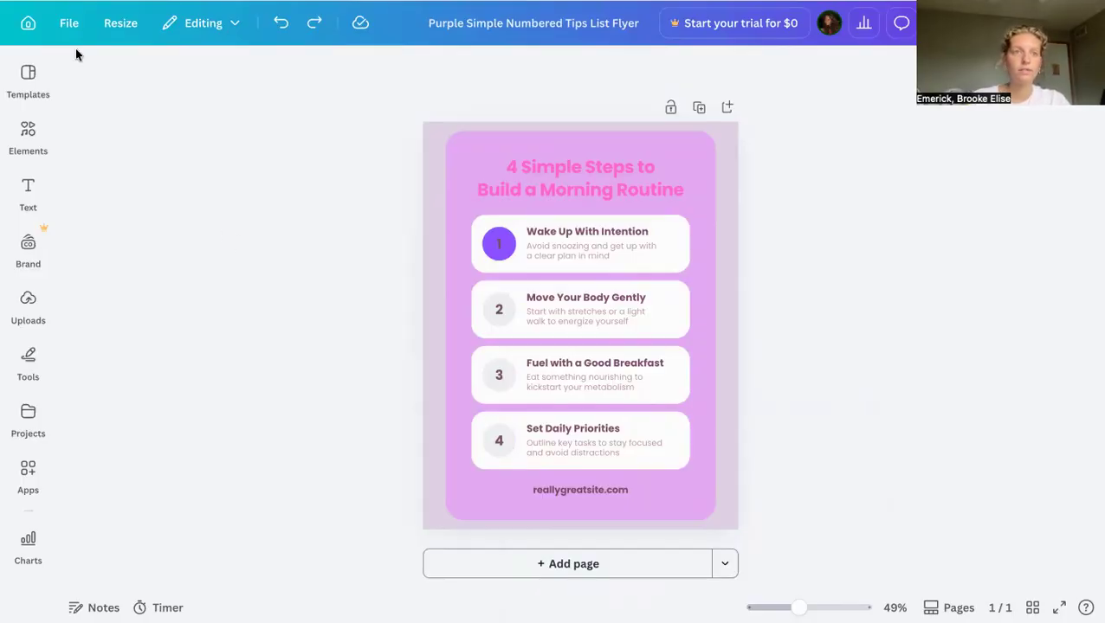
# Step: Return to the home page and move the "Purple Simple Numbered Tips List Flyer" and "Time for the park" designs to the trash
pyautogui.click(27, 26)
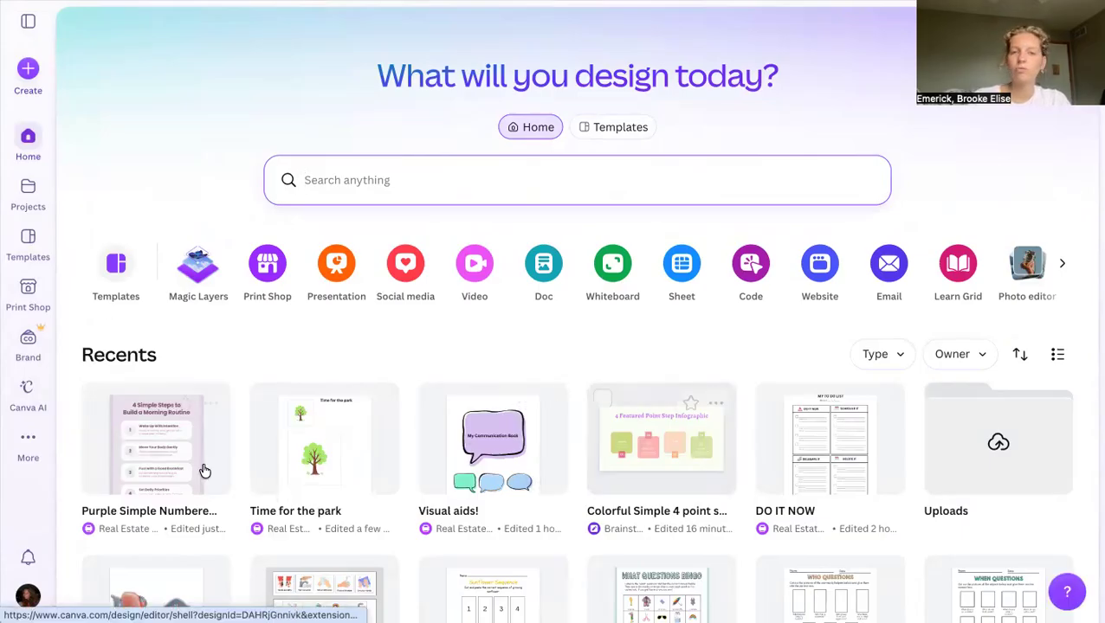
pyautogui.click(212, 408)
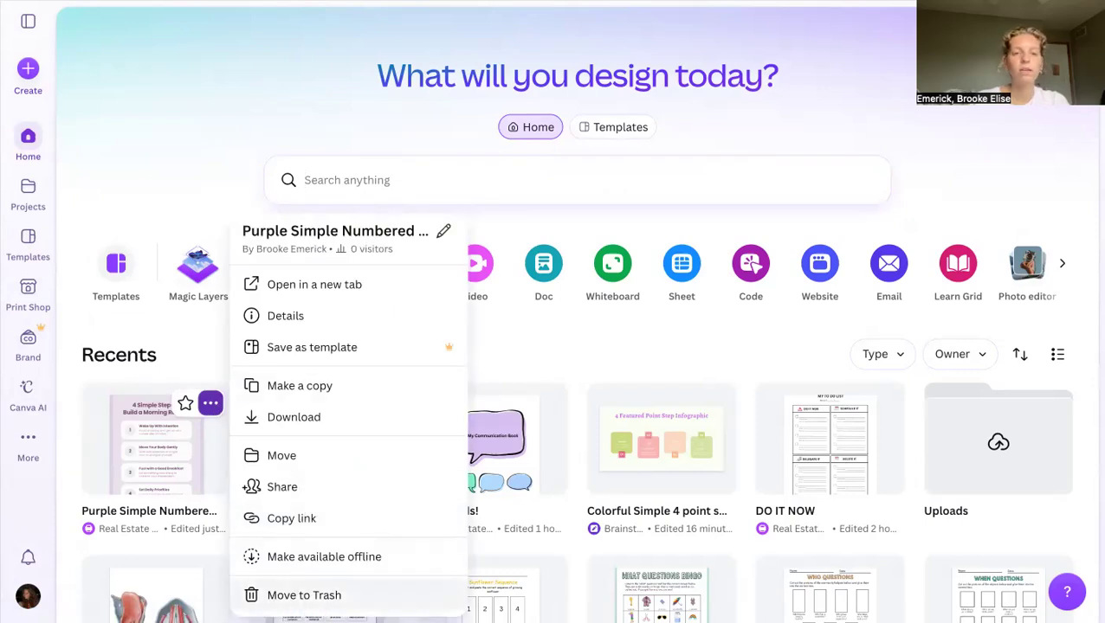
pyautogui.click(297, 597)
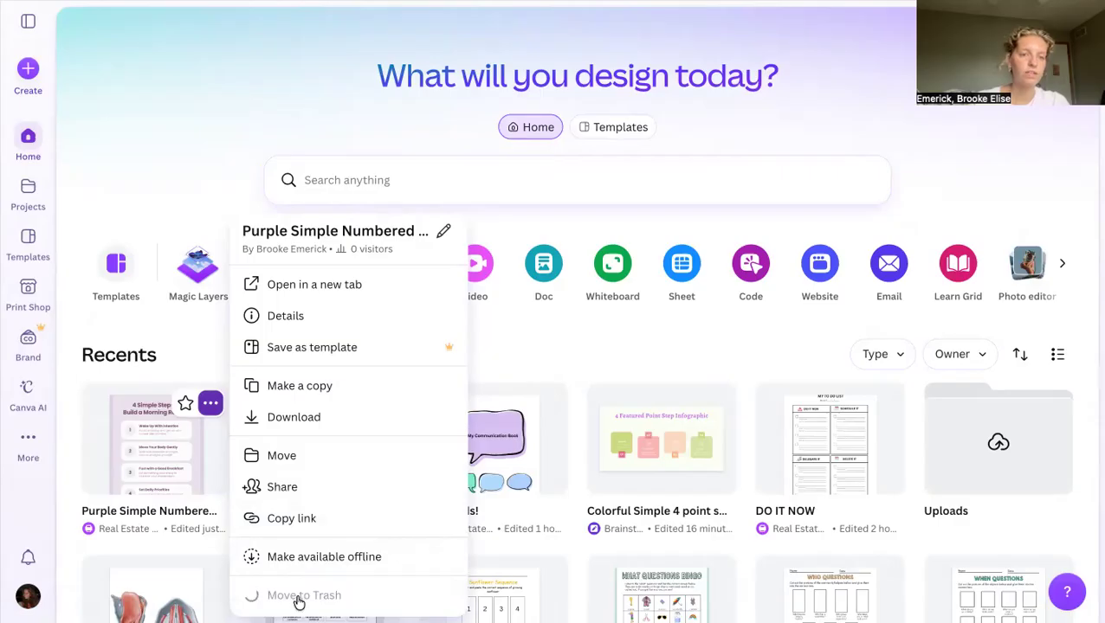
pyautogui.click(211, 403)
pyautogui.click(268, 593)
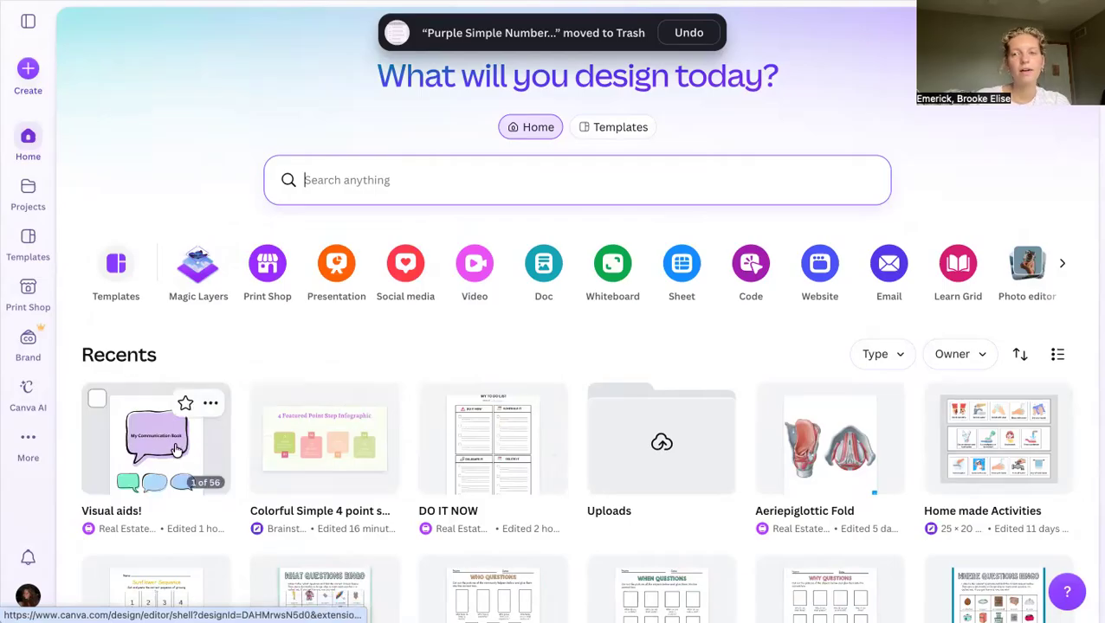
# Step: Look over the recent designs, open "Visual aids!" and go to the "My To Do List" on page 55
pyautogui.scroll(-1, 176, 449)
pyautogui.scroll(-3, 174, 444)
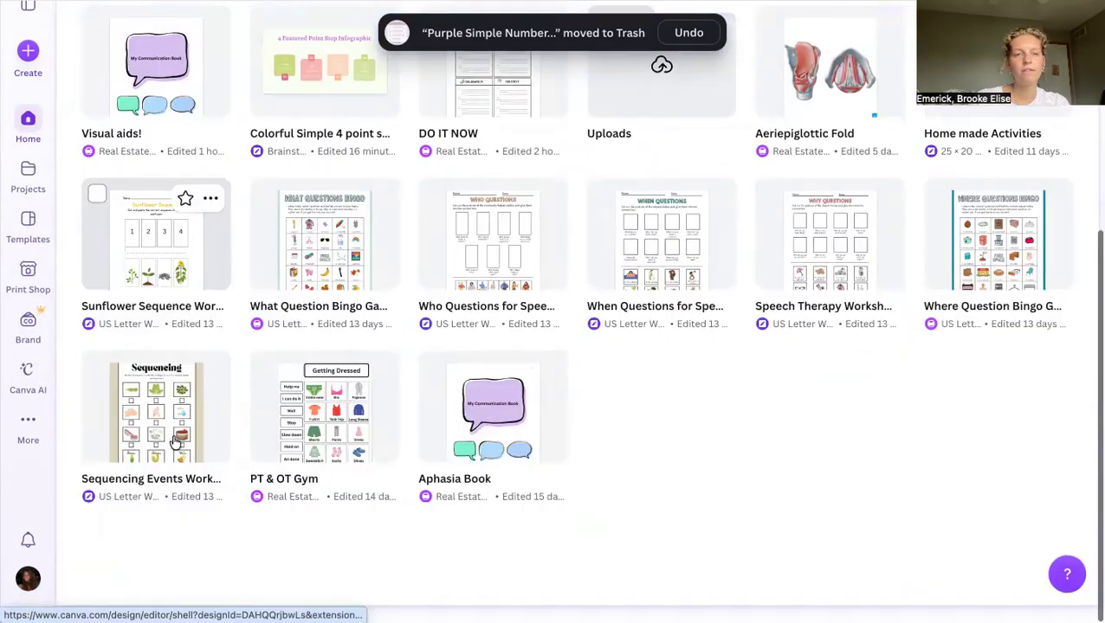
pyautogui.scroll(4, 176, 443)
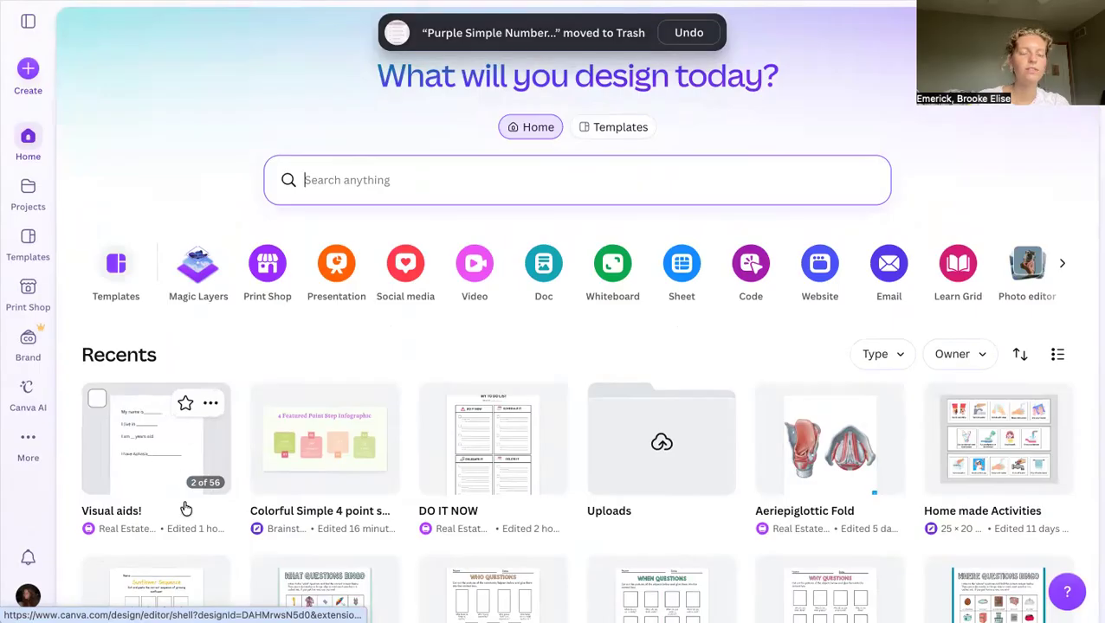
pyautogui.click(139, 442)
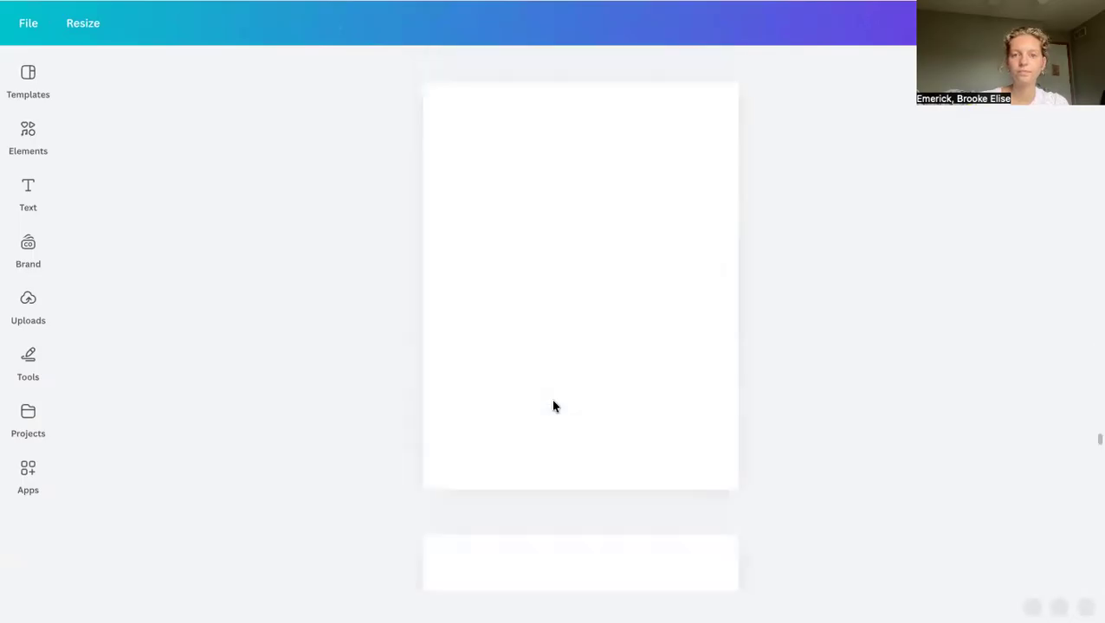
pyautogui.scroll(-4, 553, 401)
pyautogui.scroll(-15, 552, 401)
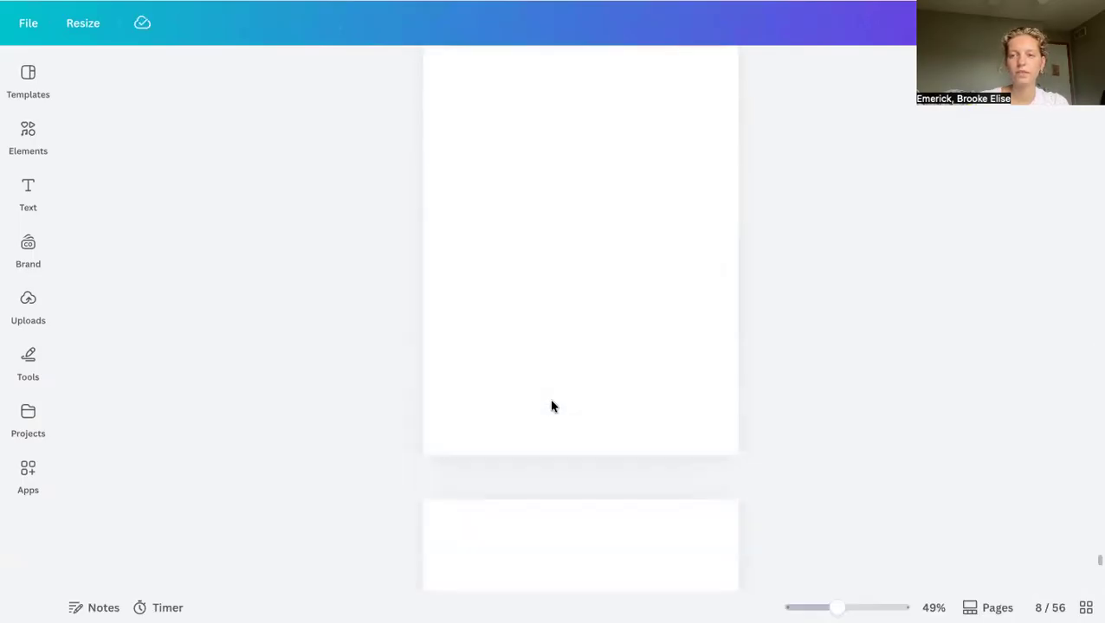
pyautogui.scroll(-4, 551, 406)
pyautogui.scroll(6, 551, 406)
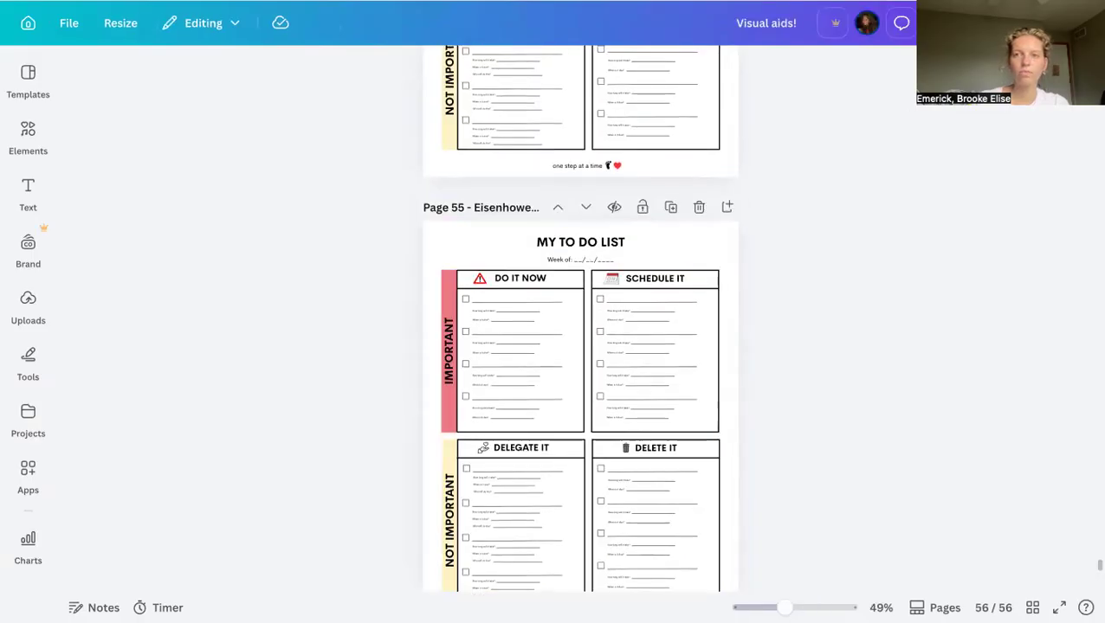
# Step: Examine the file types offered for downloading the "Visual aids!" design and close the list
pyautogui.click(1056, 23)
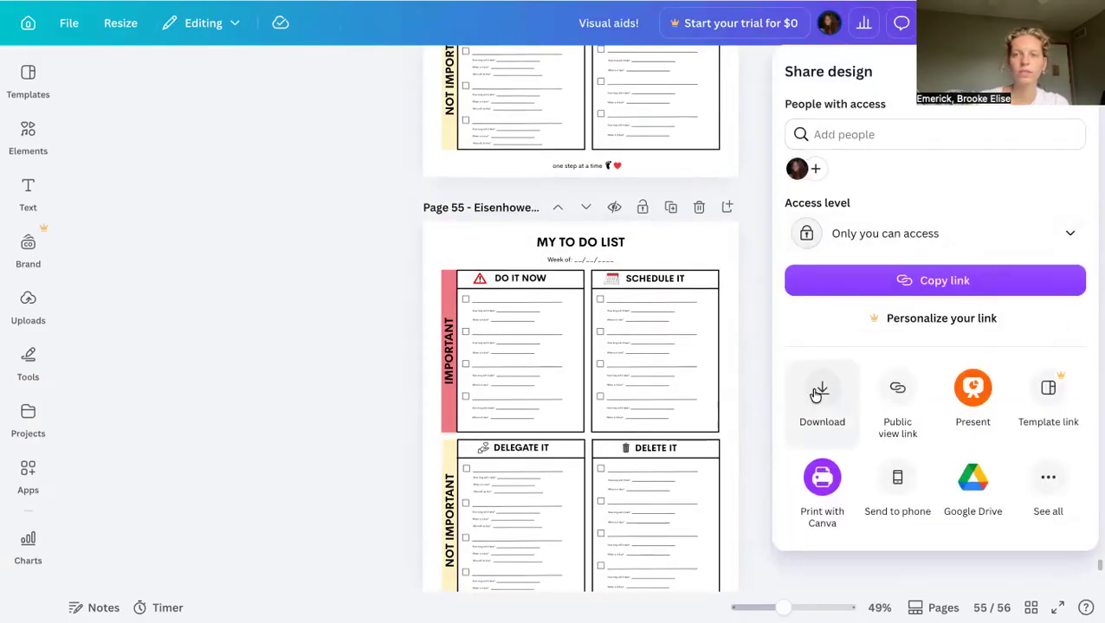
pyautogui.click(819, 396)
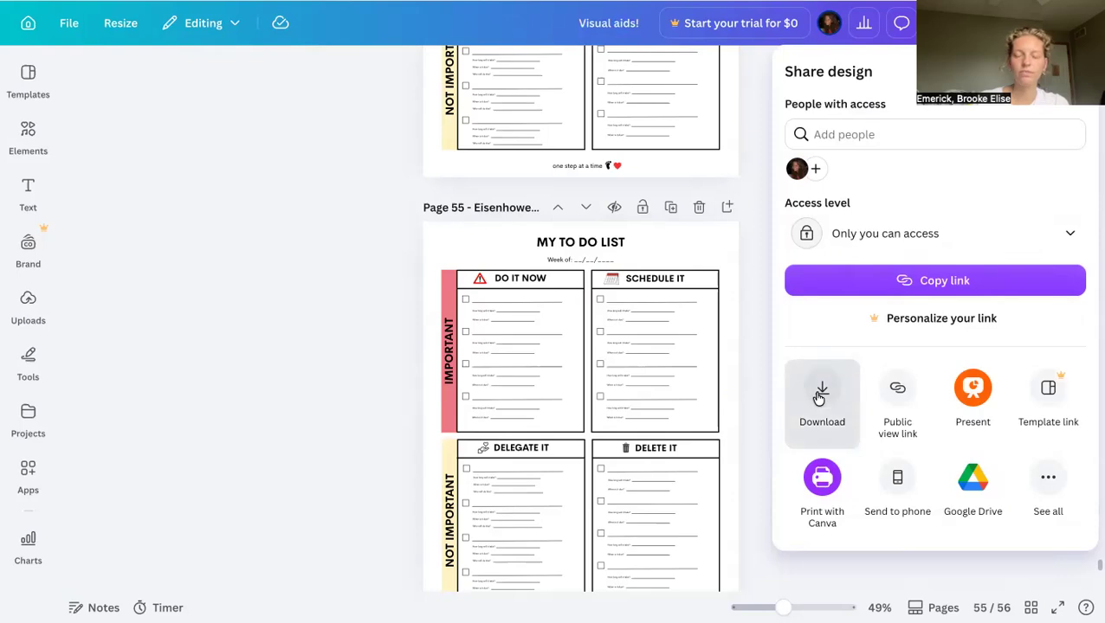
pyautogui.click(1011, 144)
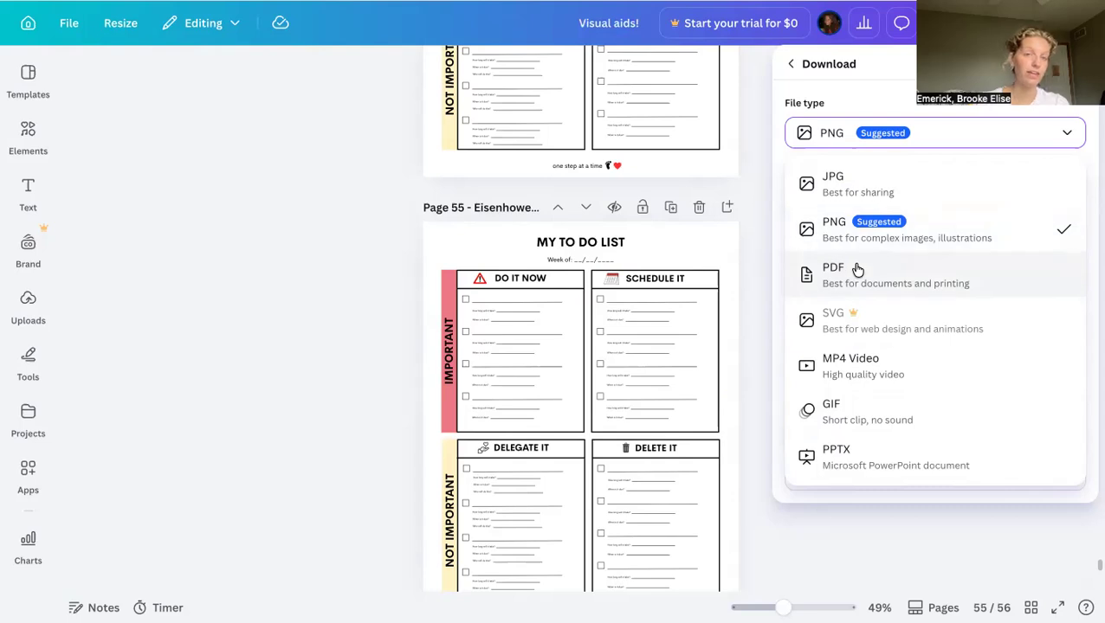
pyautogui.click(362, 311)
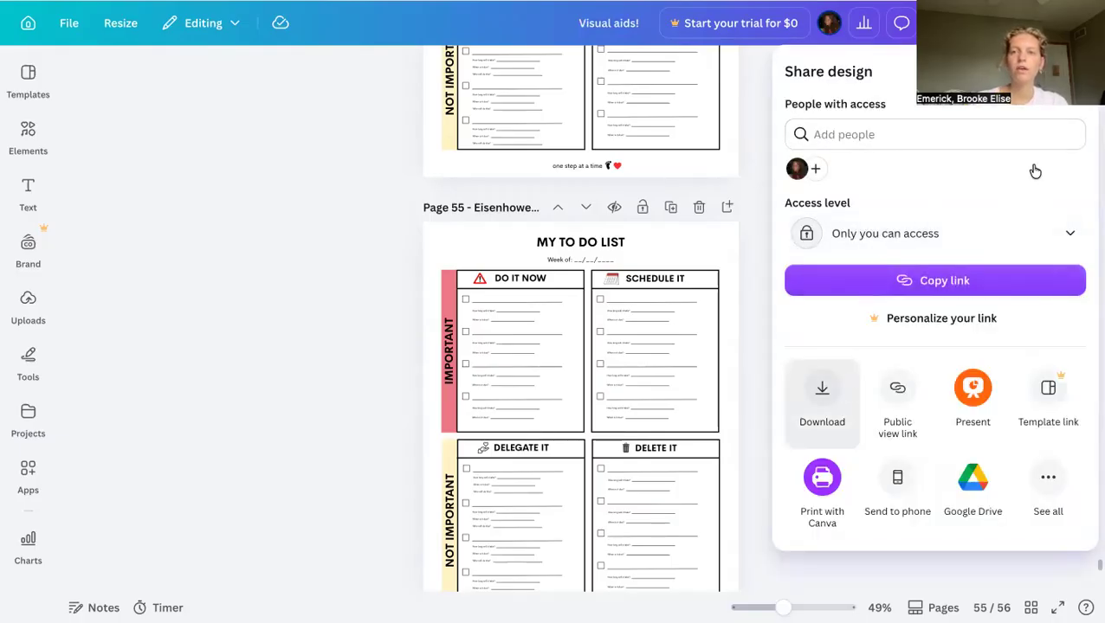
# Step: Set the download to PDF for page 55 only, trying the custom page selection as well, and close the options without downloading
pyautogui.click(866, 133)
pyautogui.click(809, 266)
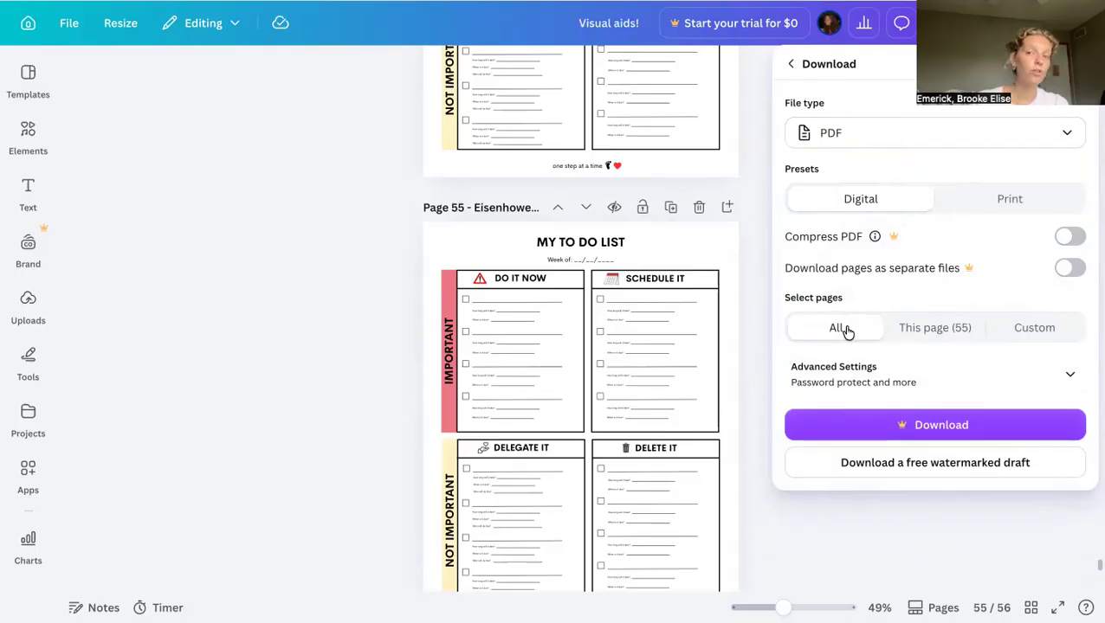
pyautogui.click(919, 330)
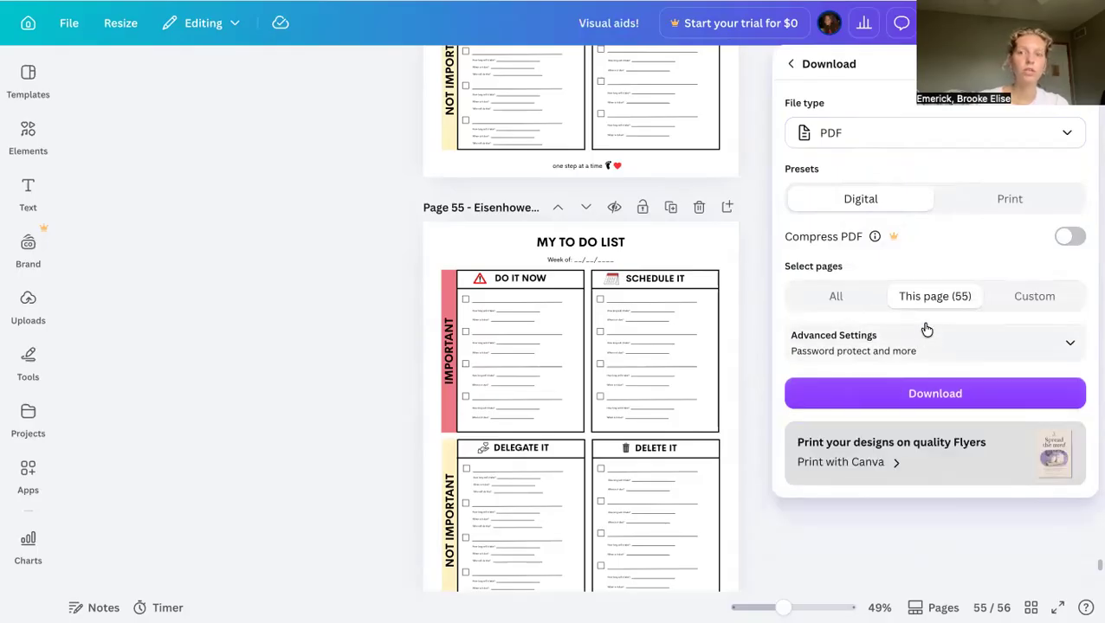
pyautogui.click(1025, 297)
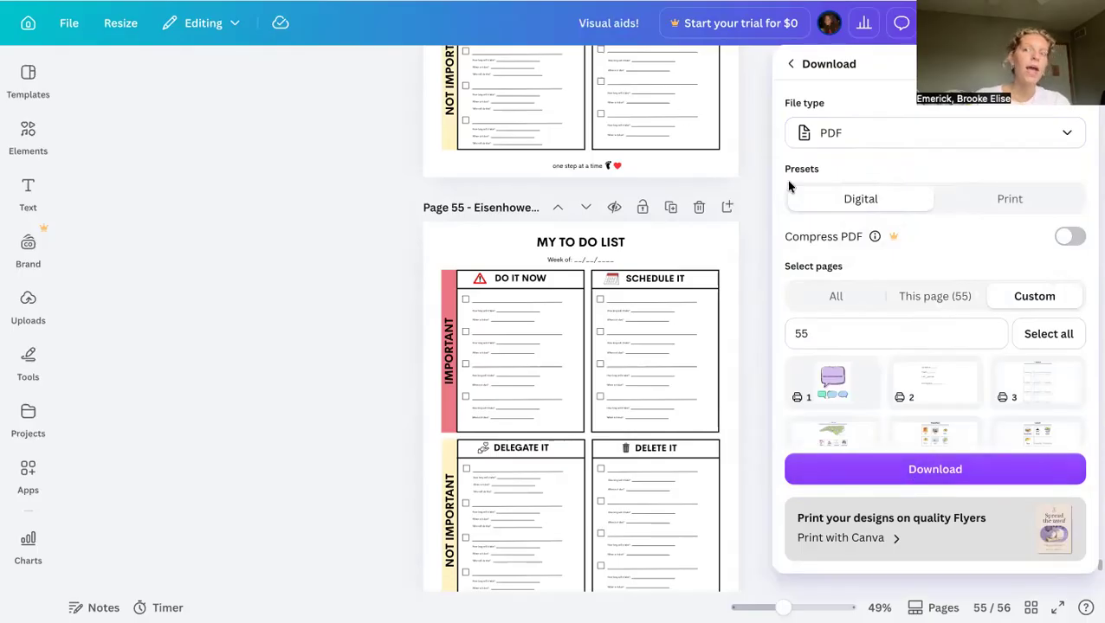
pyautogui.click(933, 296)
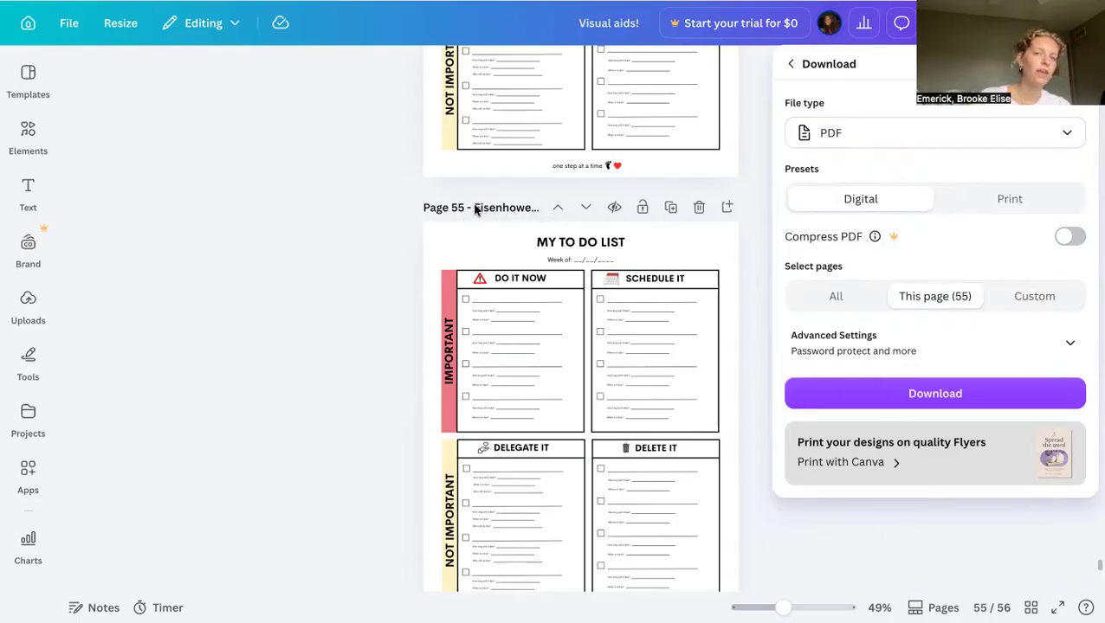
pyautogui.click(500, 244)
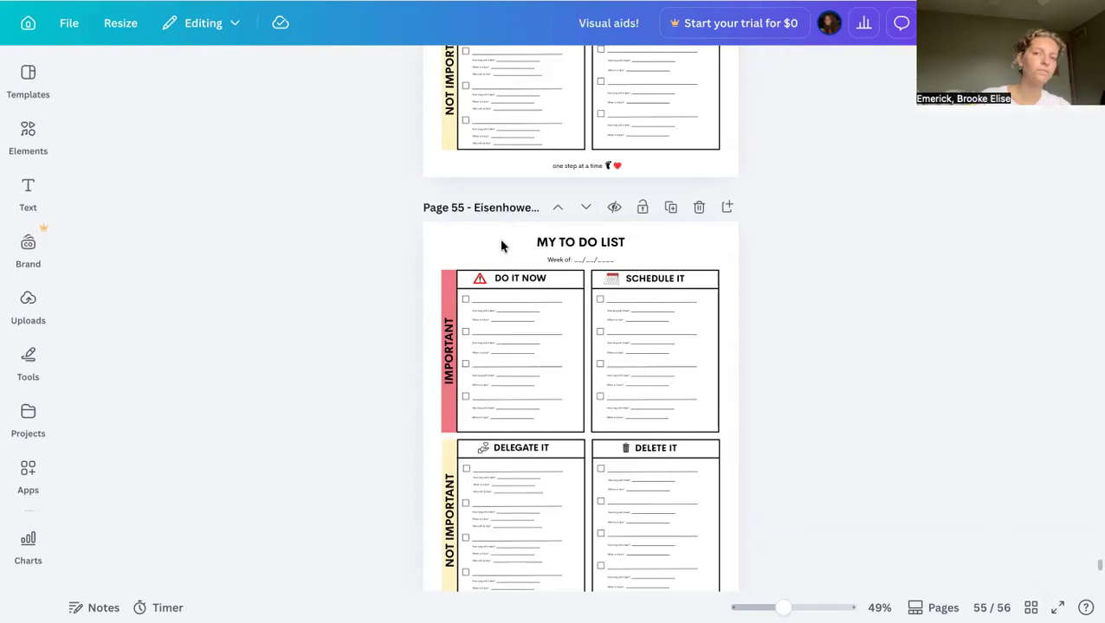
# Step: Go to the "My To Do List" on page 54 and open its page title for editing
pyautogui.scroll(4, 526, 242)
pyautogui.scroll(1, 527, 241)
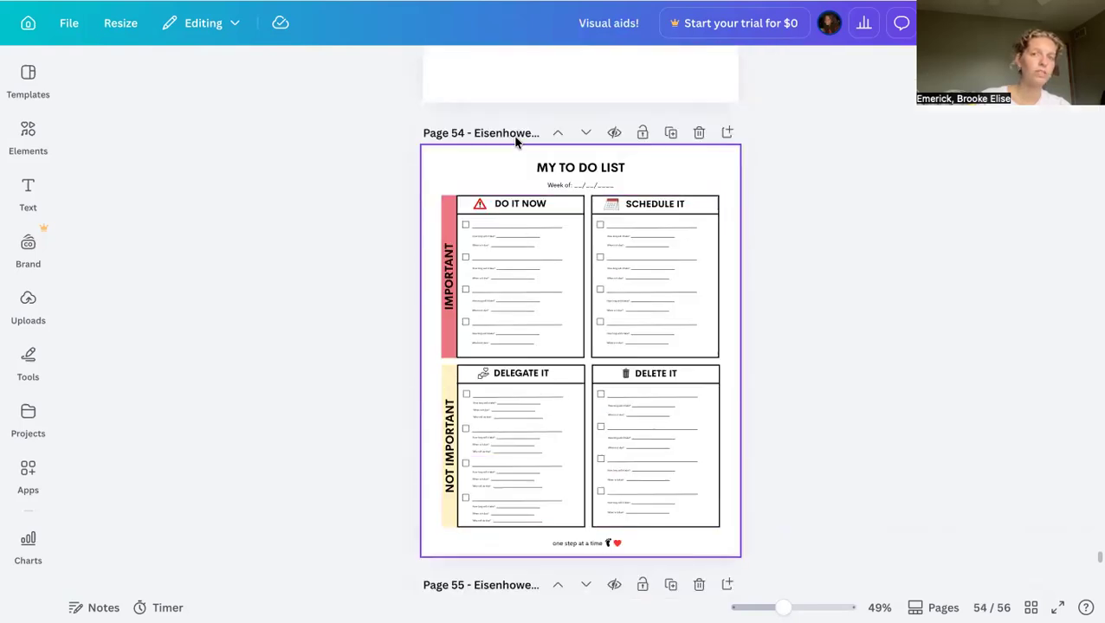
pyautogui.click(516, 136)
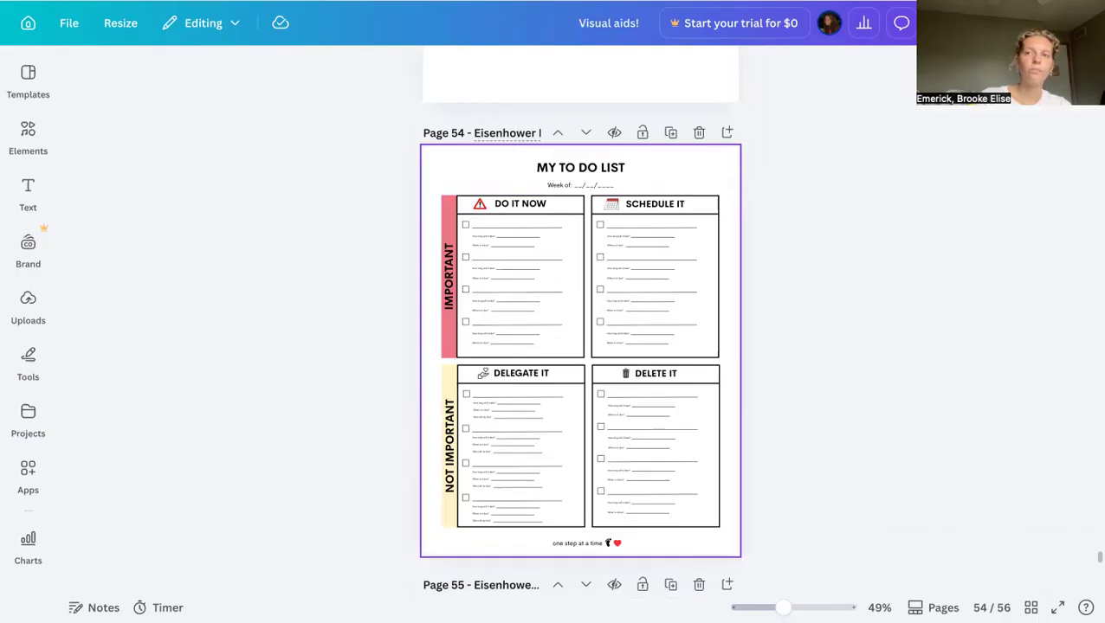
# Step: Examine the options for sharing the design with other people and the editing mode choices, and close them
pyautogui.click(1049, 24)
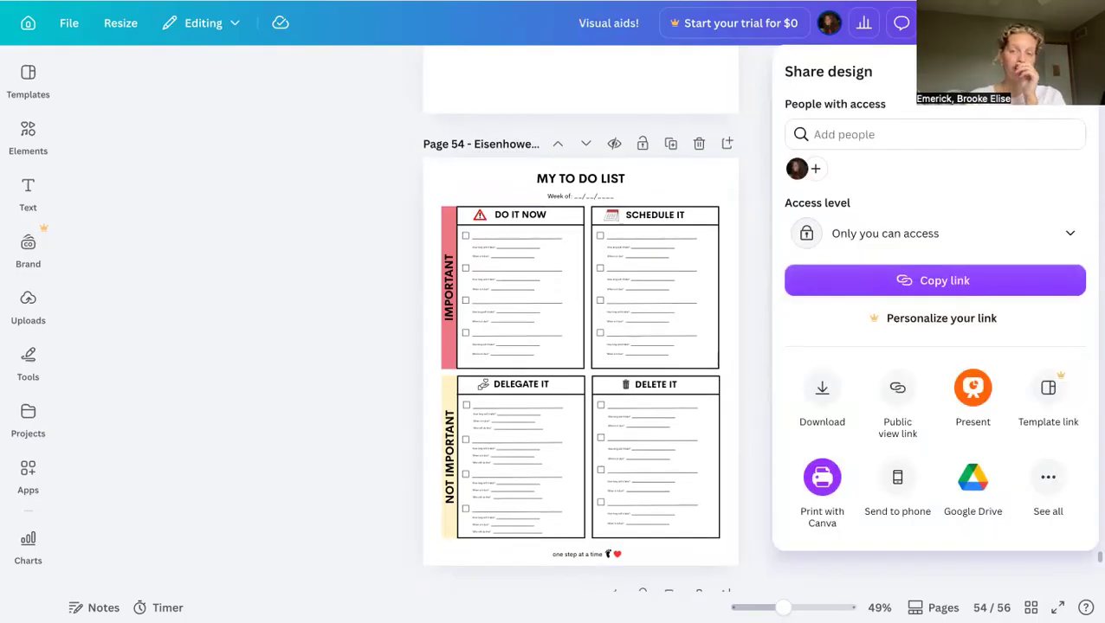
pyautogui.click(875, 136)
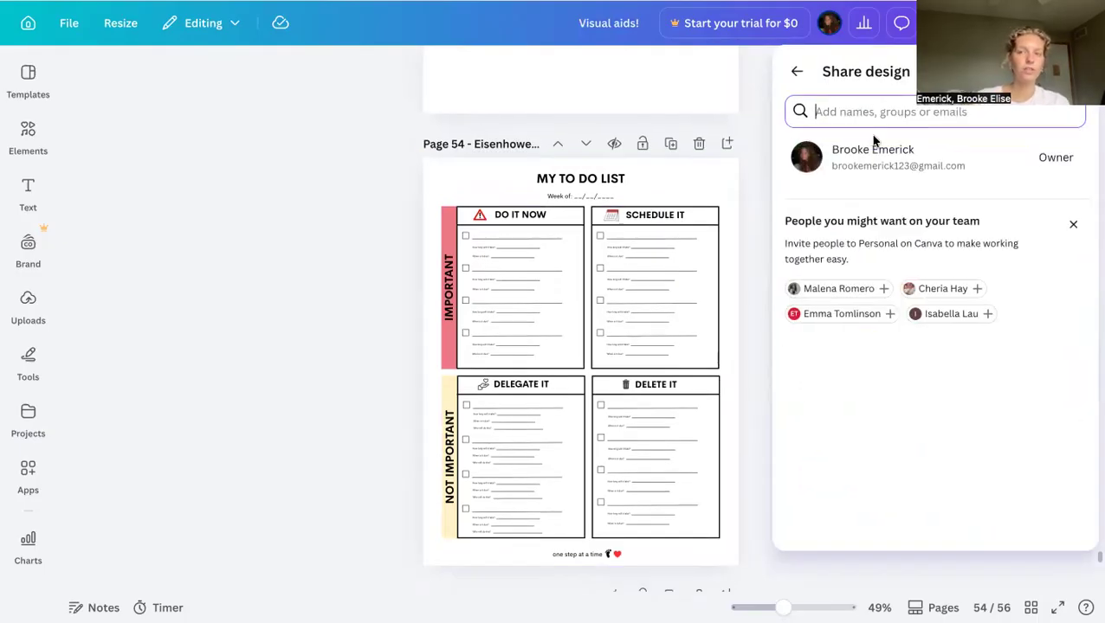
pyautogui.click(797, 73)
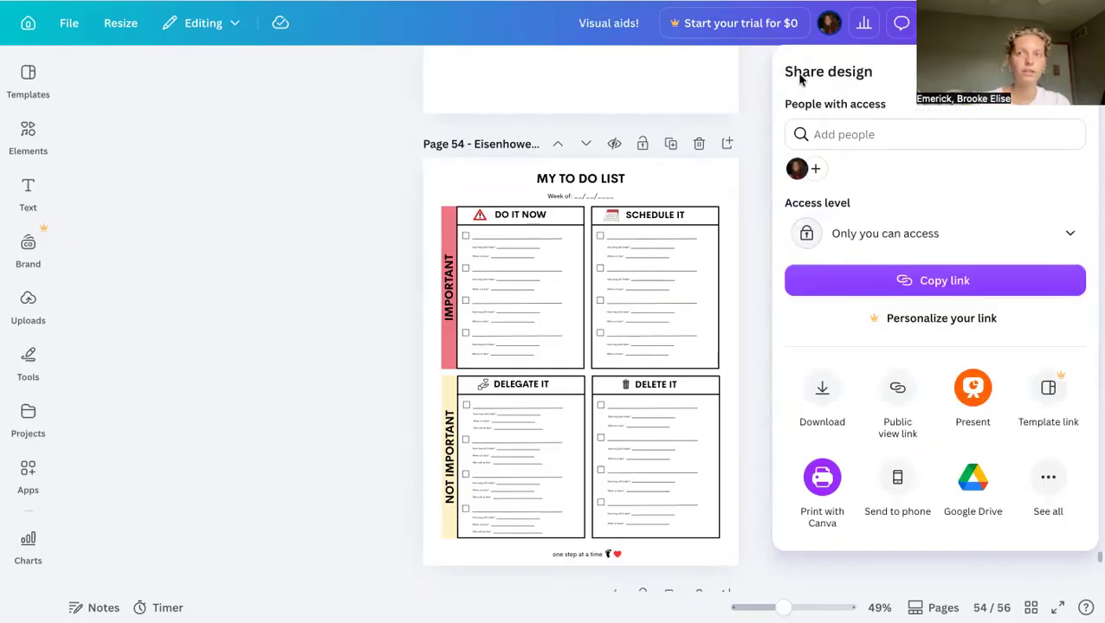
pyautogui.click(309, 150)
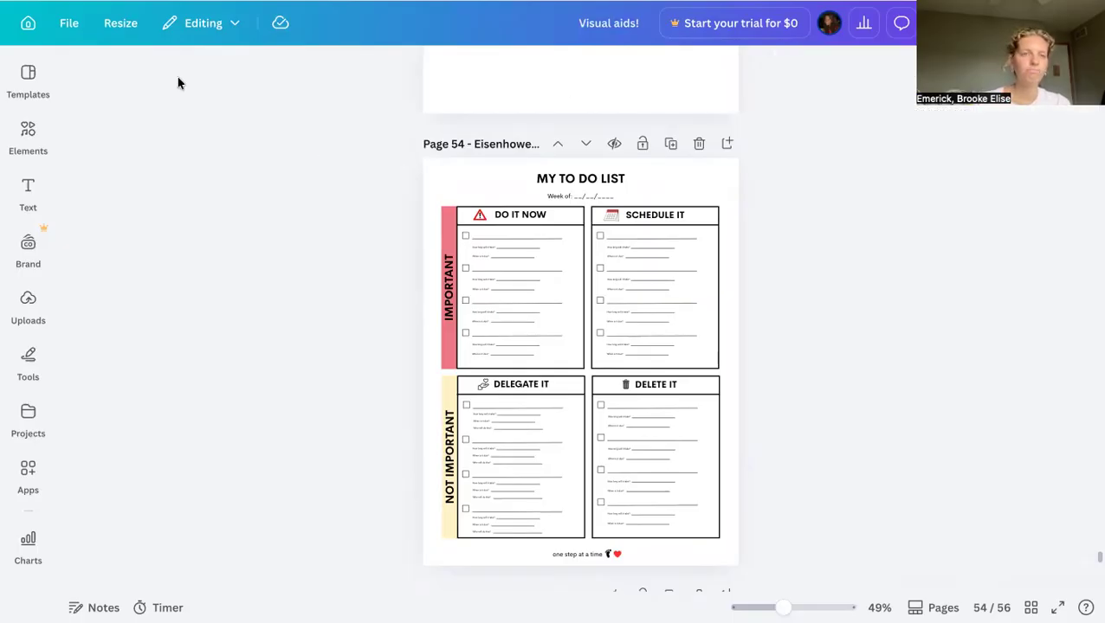
pyautogui.click(234, 24)
pyautogui.click(340, 262)
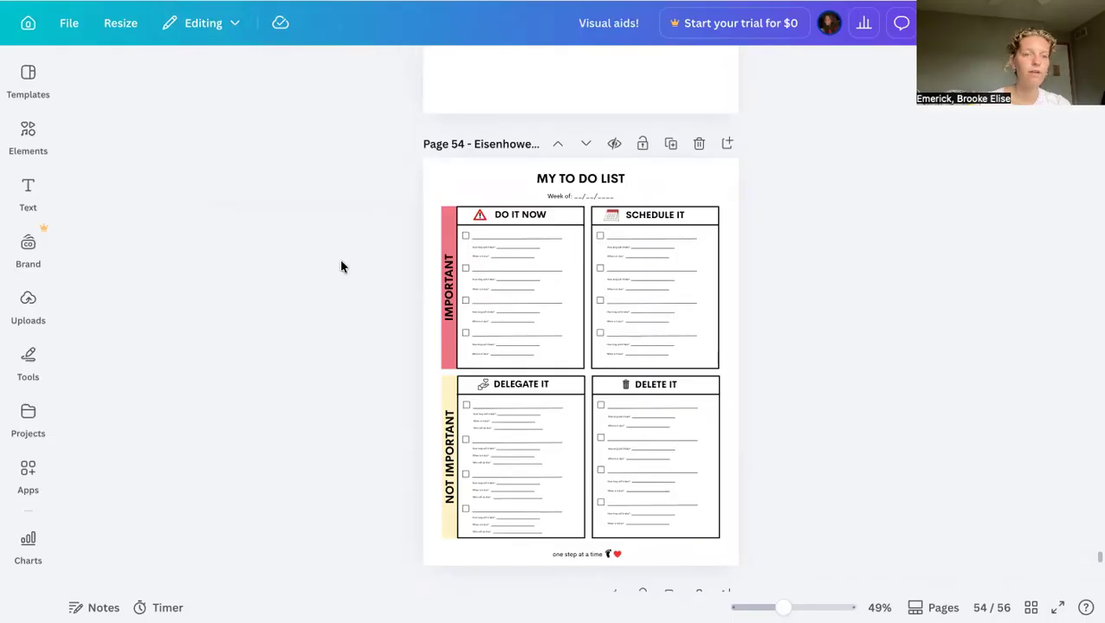
# Step: Return to the home page and move the "Colorful Simple 4 point" infographic design to the trash
pyautogui.click(29, 23)
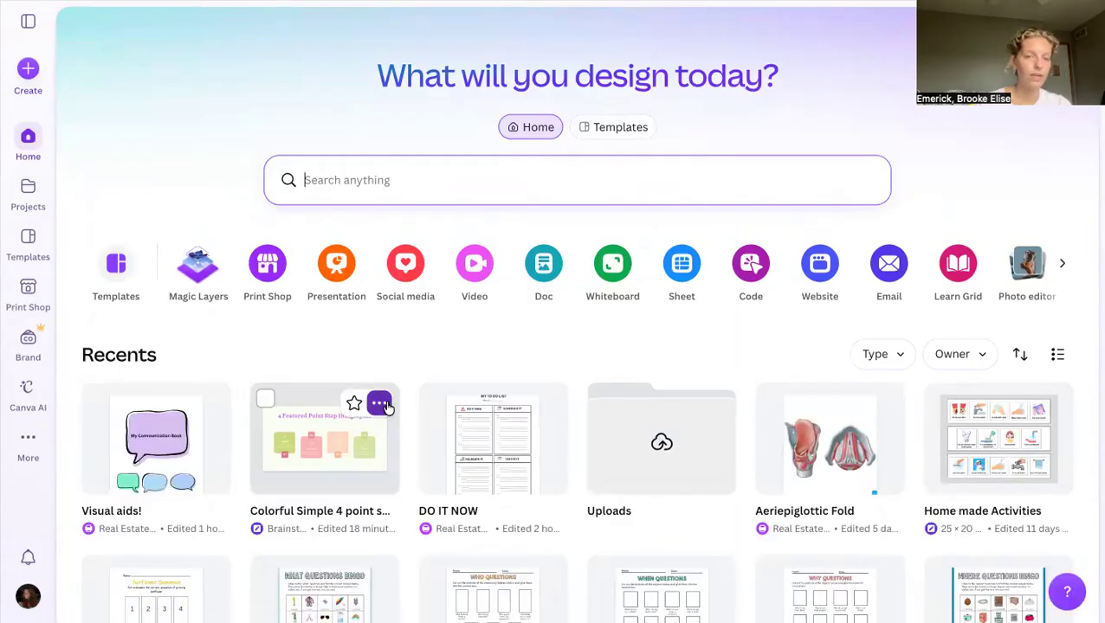
pyautogui.click(381, 404)
pyautogui.click(482, 596)
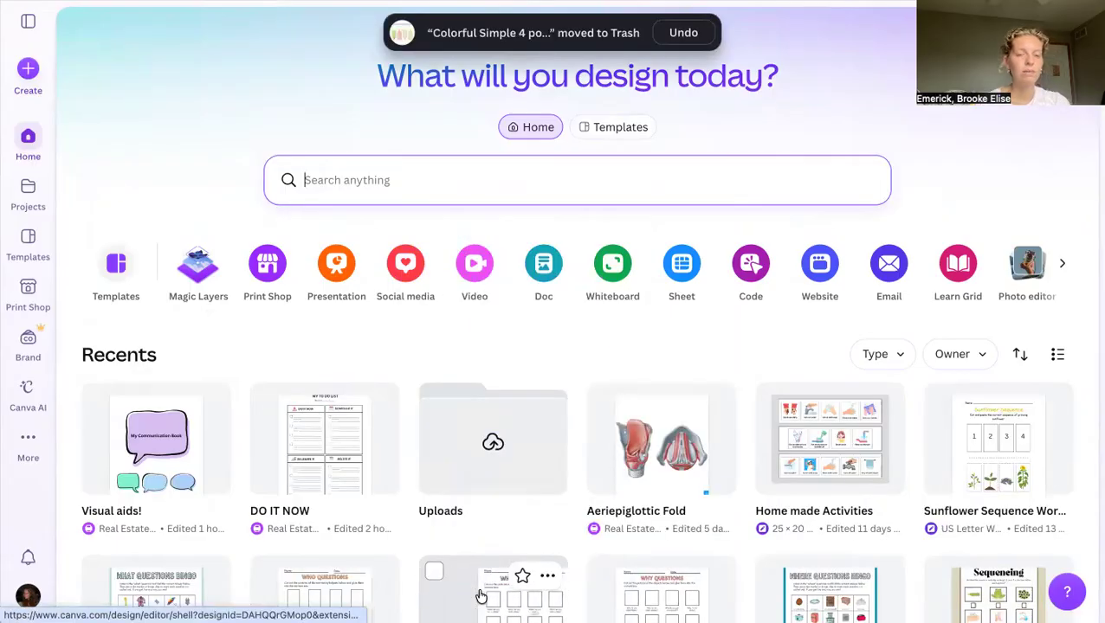